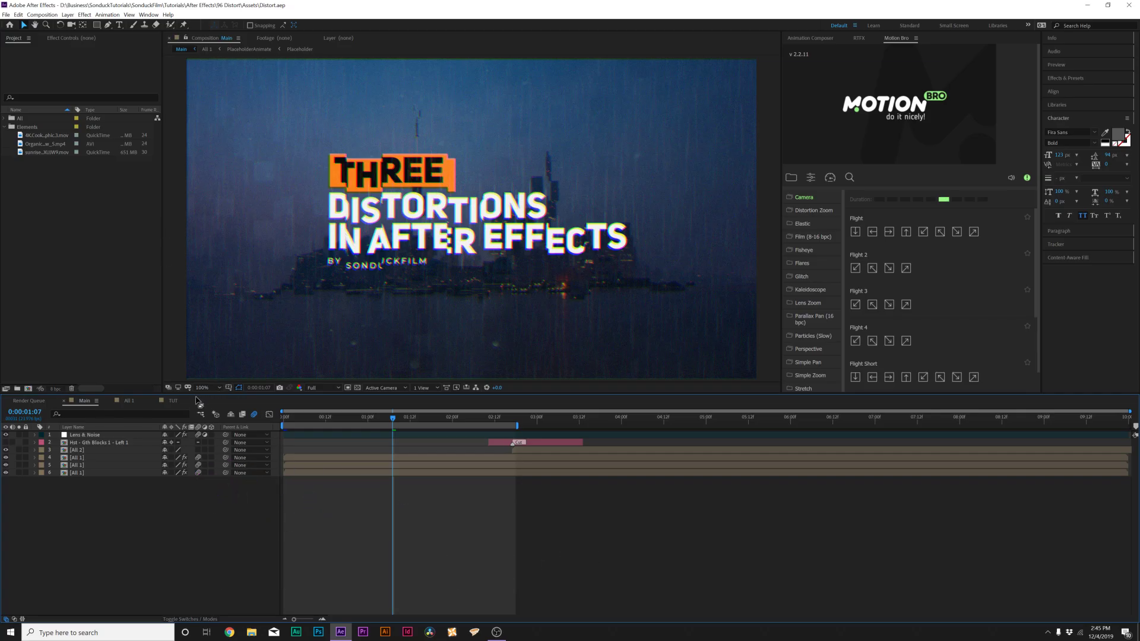
Look through the TUT composition's title and Placeholder layers, including the Placeholder footage, and return to TUT
{"action": "left_click", "coordinate": [172, 401]}
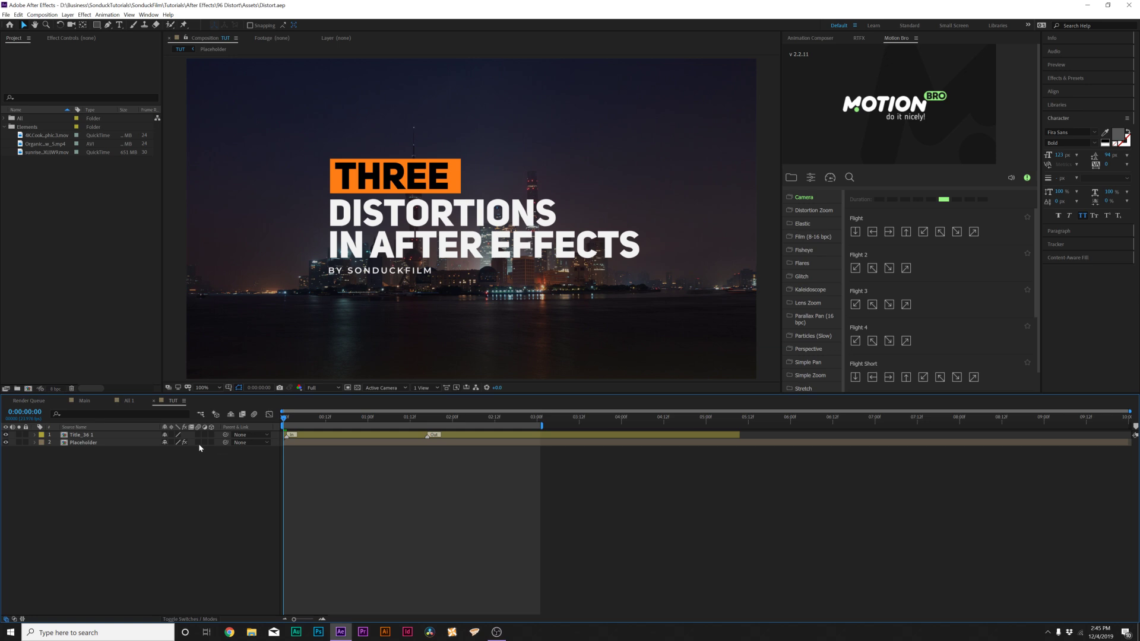
{"action": "left_click", "coordinate": [109, 443]}
{"action": "left_click", "coordinate": [92, 436]}
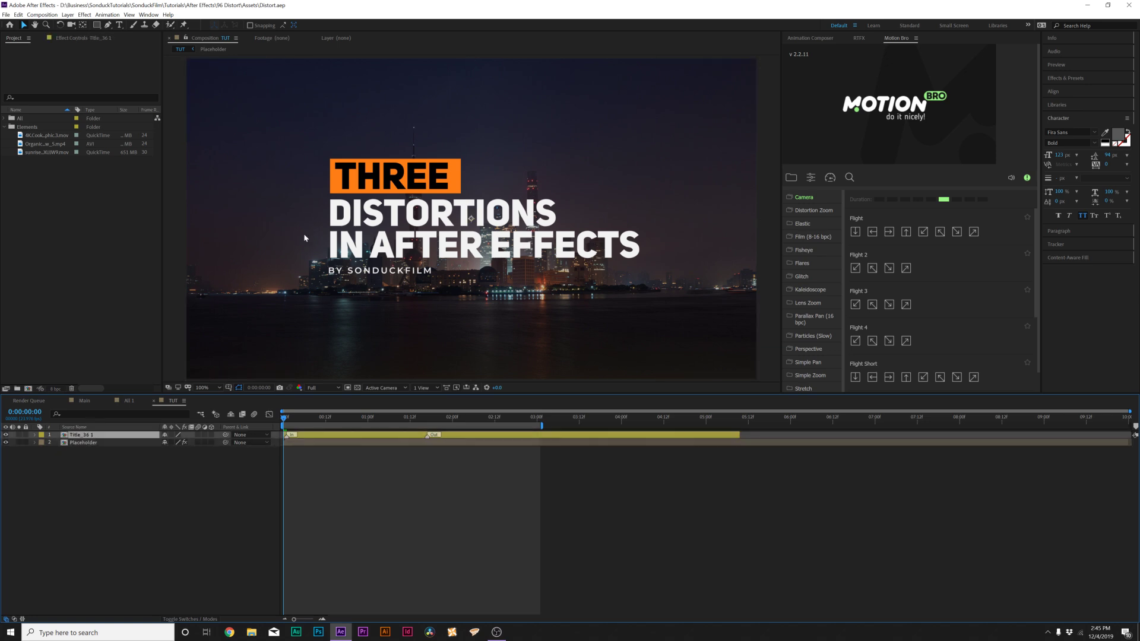
{"action": "left_click", "coordinate": [79, 444]}
{"action": "double_click", "coordinate": [79, 443]}
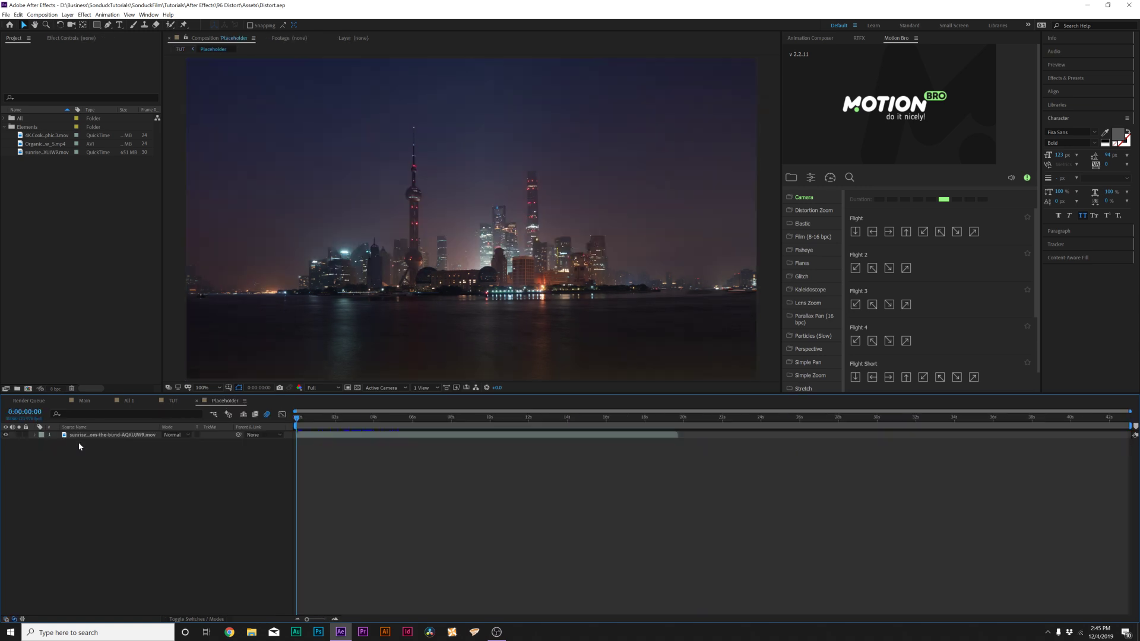
{"action": "left_click", "coordinate": [195, 400]}
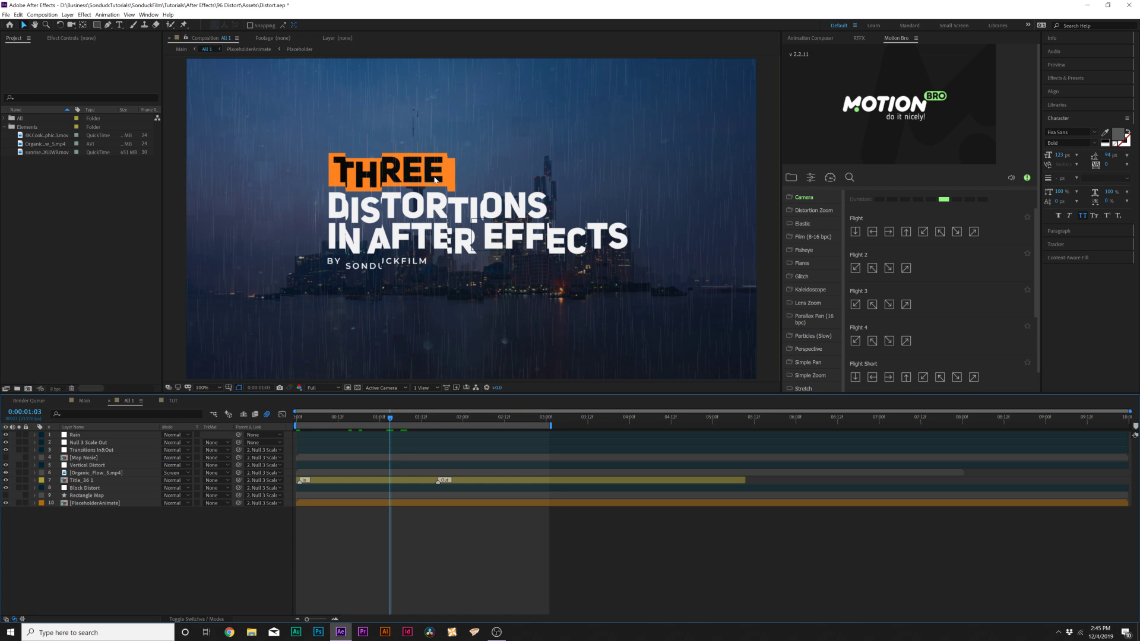
{"action": "left_click", "coordinate": [173, 402]}
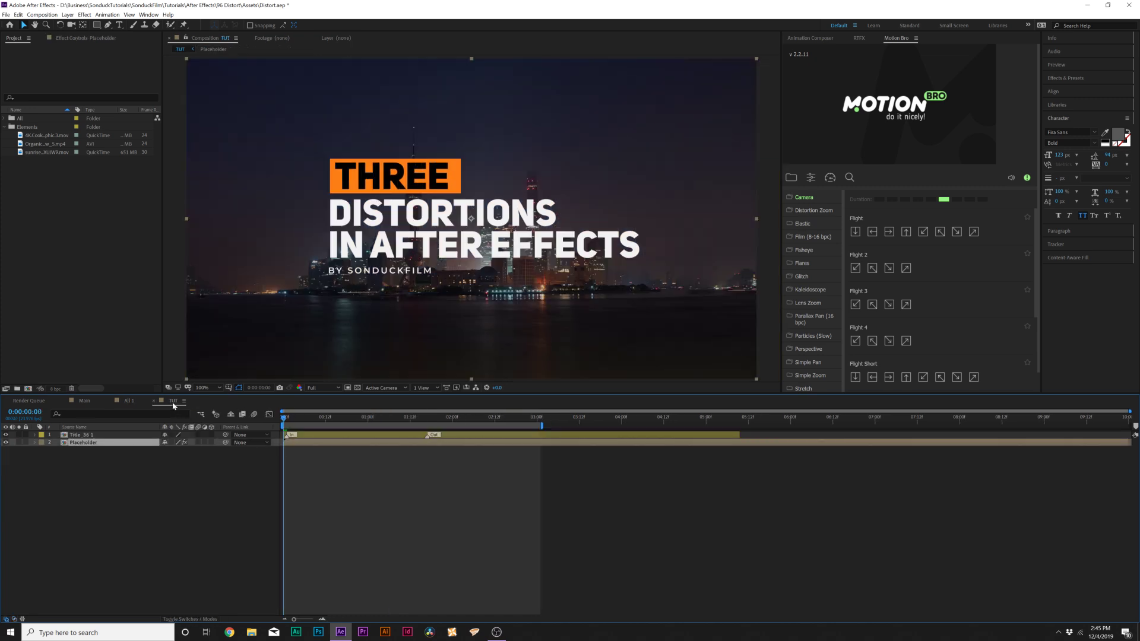
{"action": "left_click", "coordinate": [152, 495]}
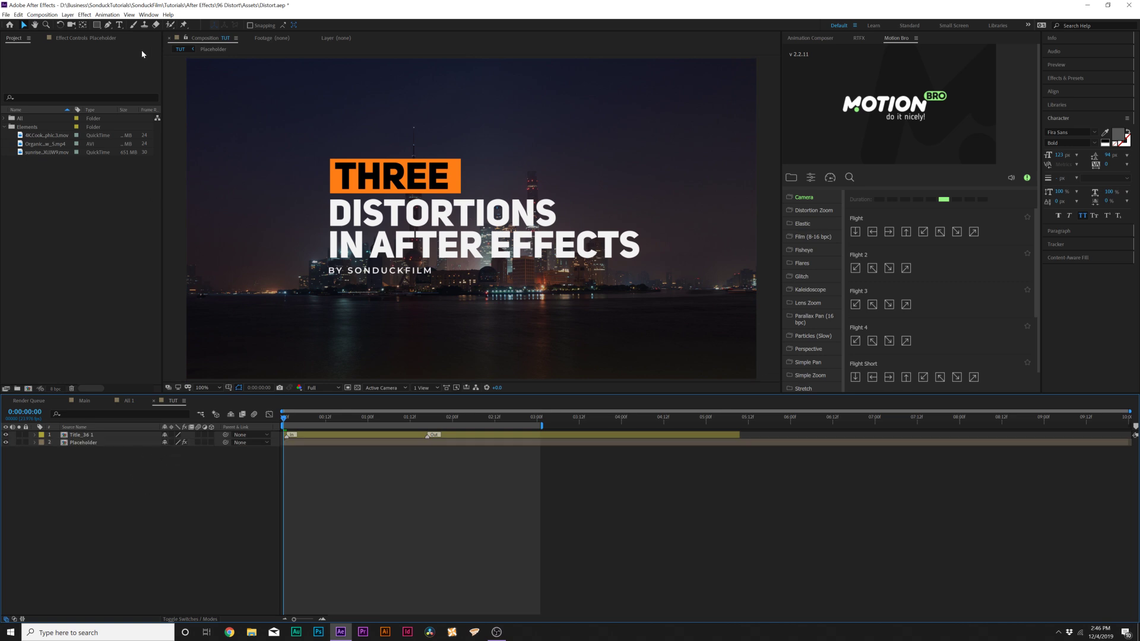
Draw a narrow white vertical rectangle extending past the frame's height and move it near the frame's left edge
{"action": "left_click", "coordinate": [97, 26]}
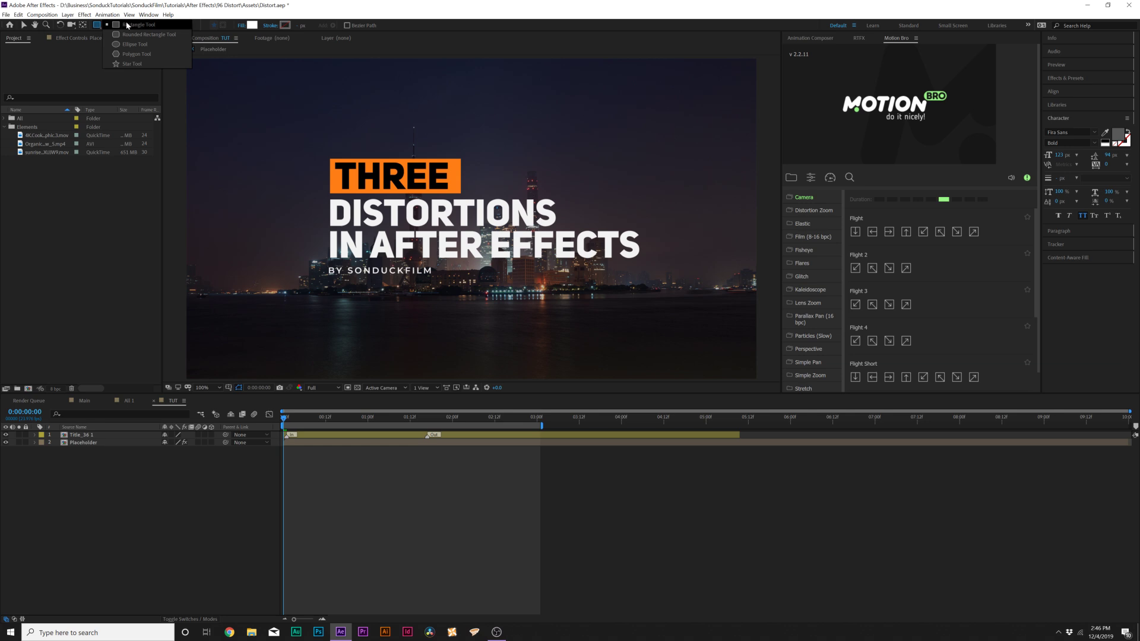
{"action": "left_click", "coordinate": [124, 26]}
{"action": "key", "text": "comma"}
{"action": "key", "text": "comma"}
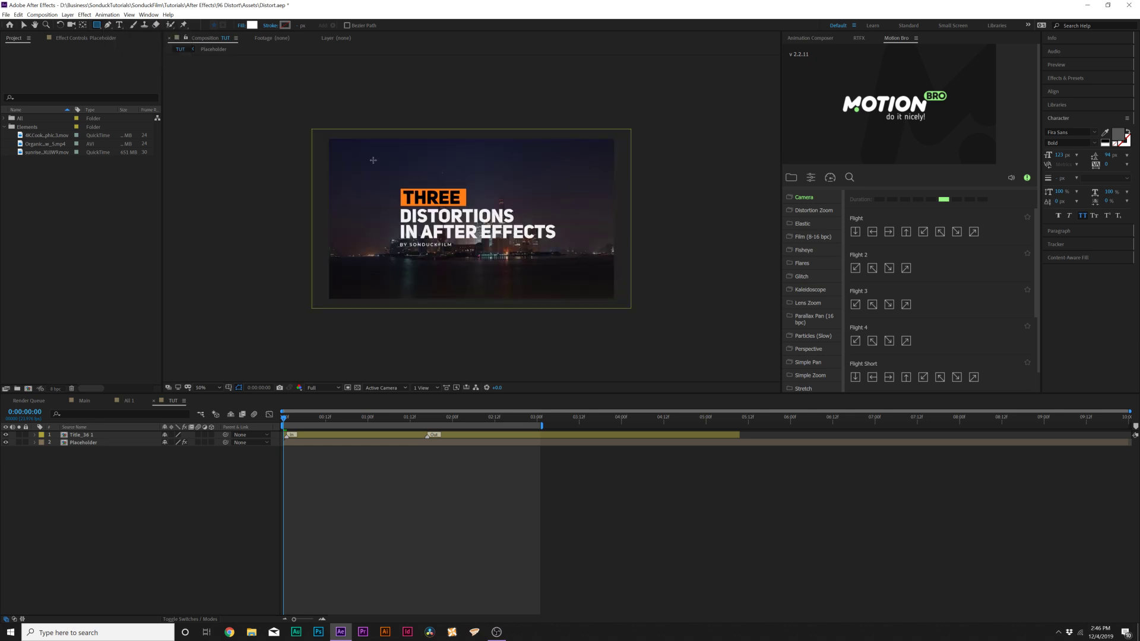
{"action": "left_click_drag", "start_coordinate": [365, 112], "coordinate": [390, 334]}
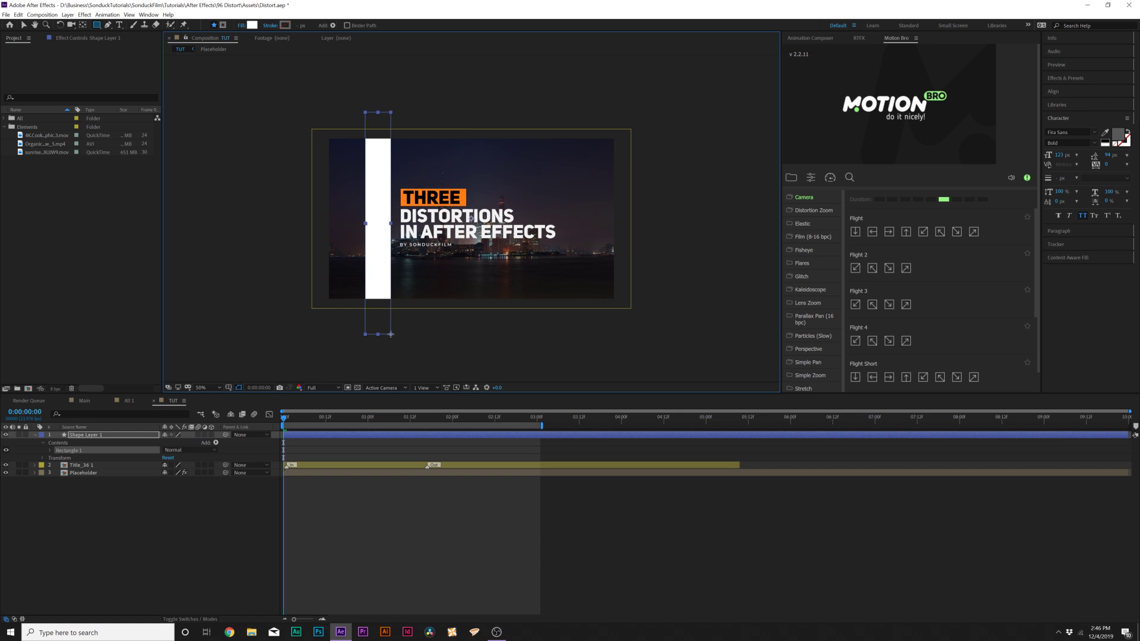
{"action": "left_click", "coordinate": [24, 25]}
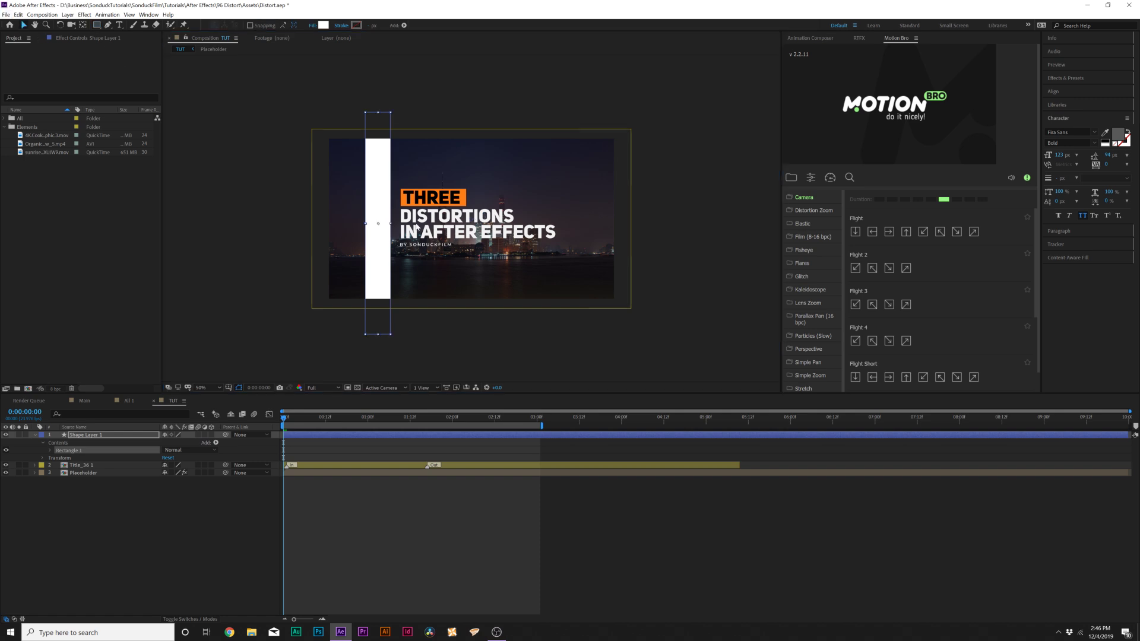
{"action": "left_click_drag", "start_coordinate": [377, 224], "coordinate": [351, 224]}
{"action": "key", "text": "period"}
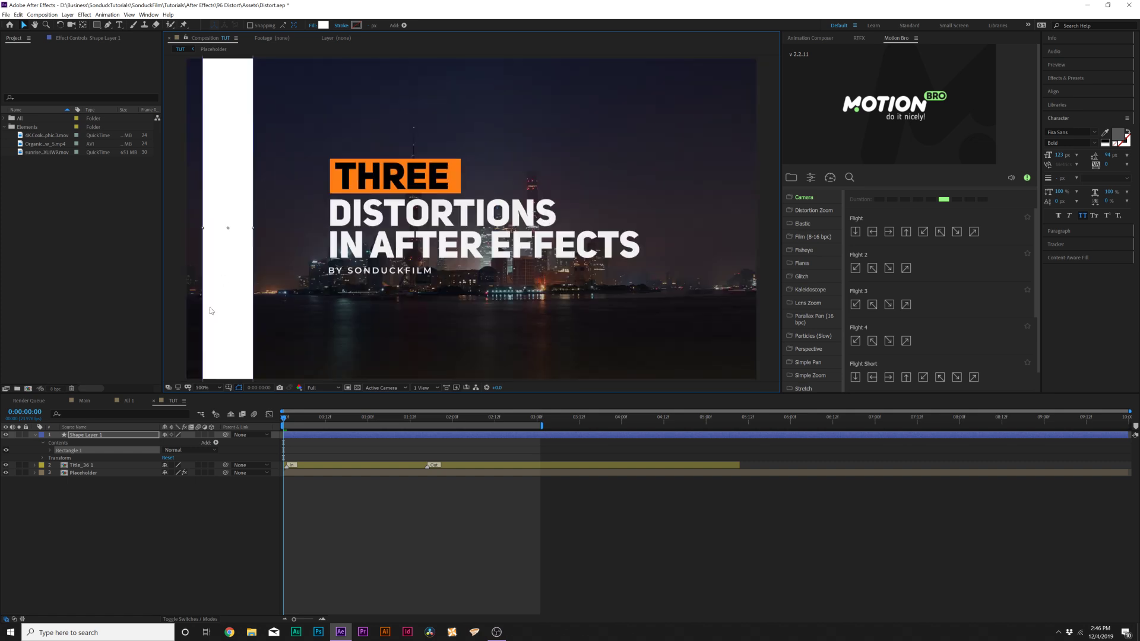
Add a Repeater to the rectangle with 9 copies and widen its horizontal position offset into evenly gapped stripes across the frame
{"action": "left_click", "coordinate": [215, 443]}
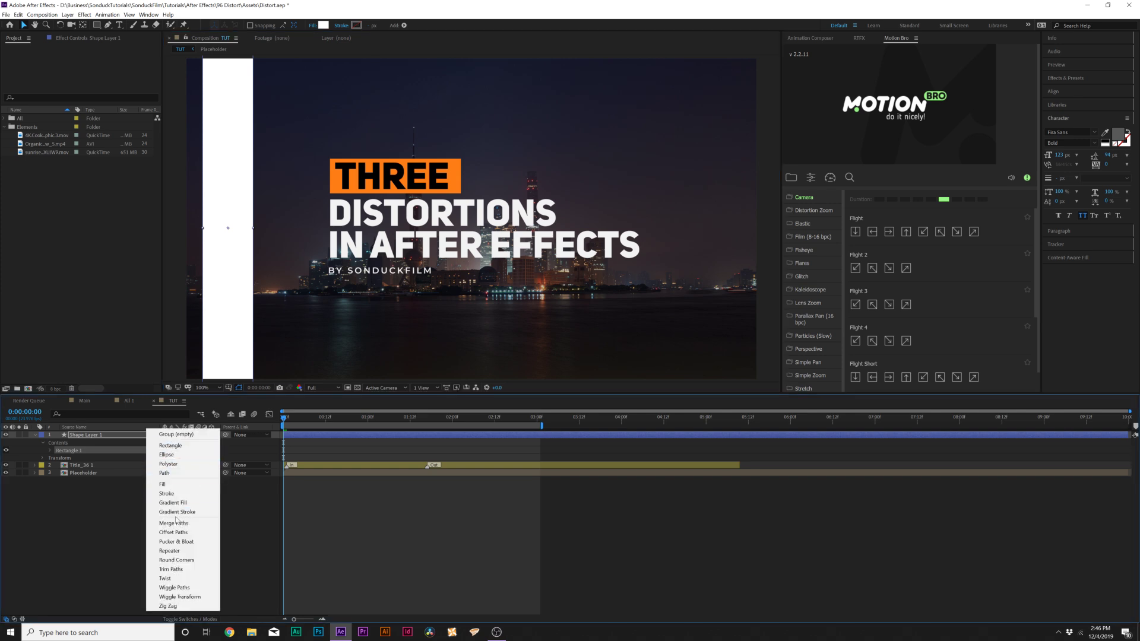
{"action": "left_click", "coordinate": [171, 551]}
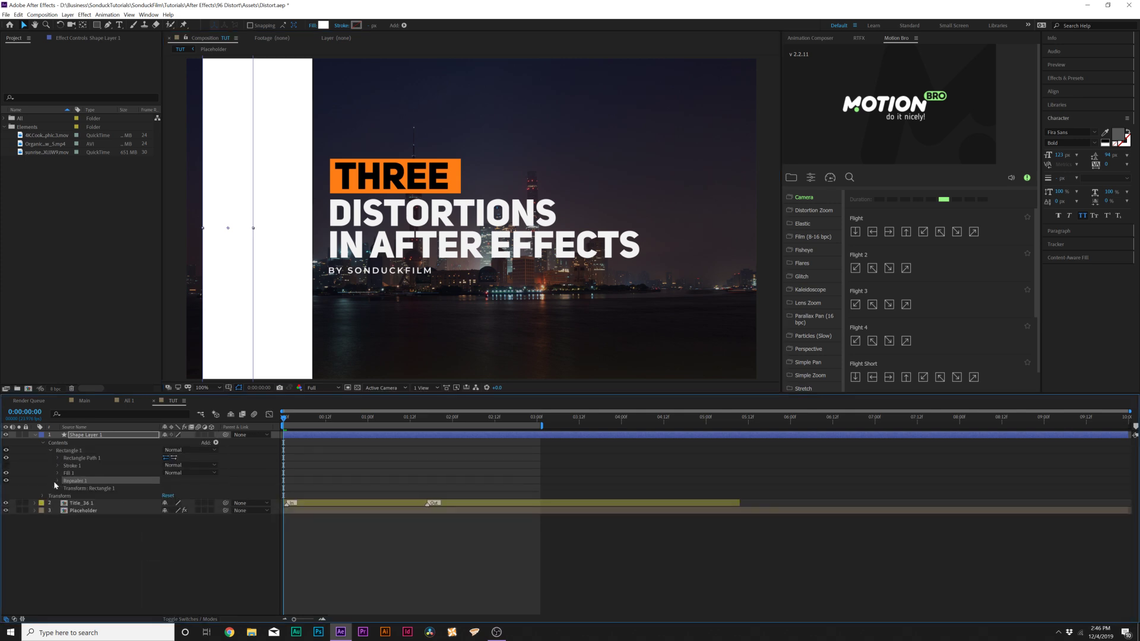
{"action": "left_click", "coordinate": [58, 481]}
{"action": "left_click_drag", "start_coordinate": [165, 487], "coordinate": [208, 487]}
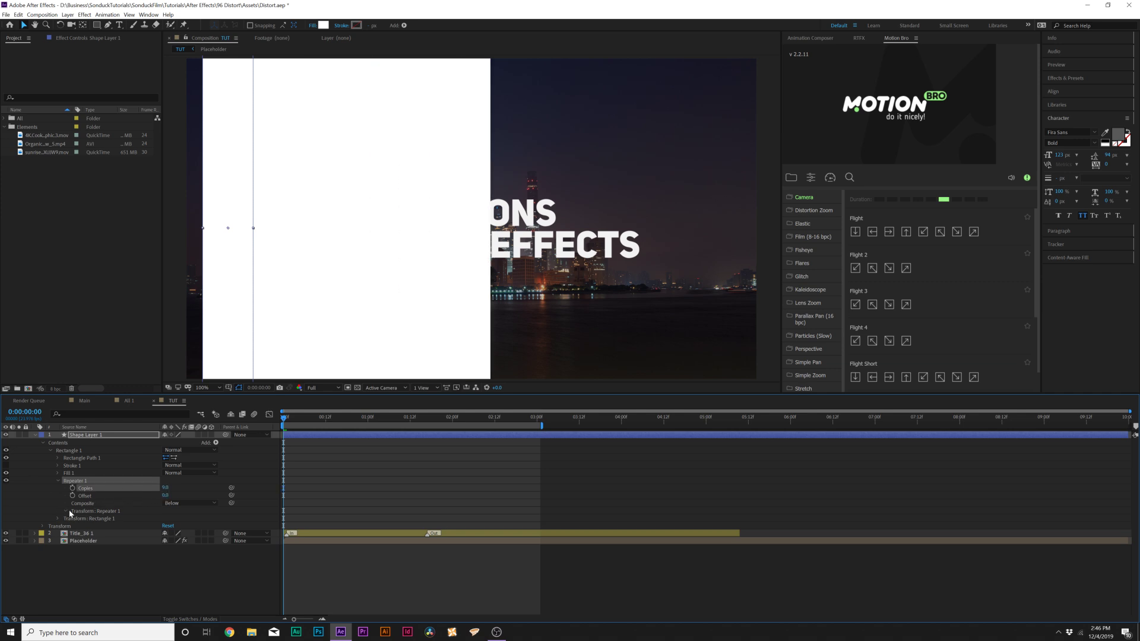
{"action": "left_click", "coordinate": [65, 511]}
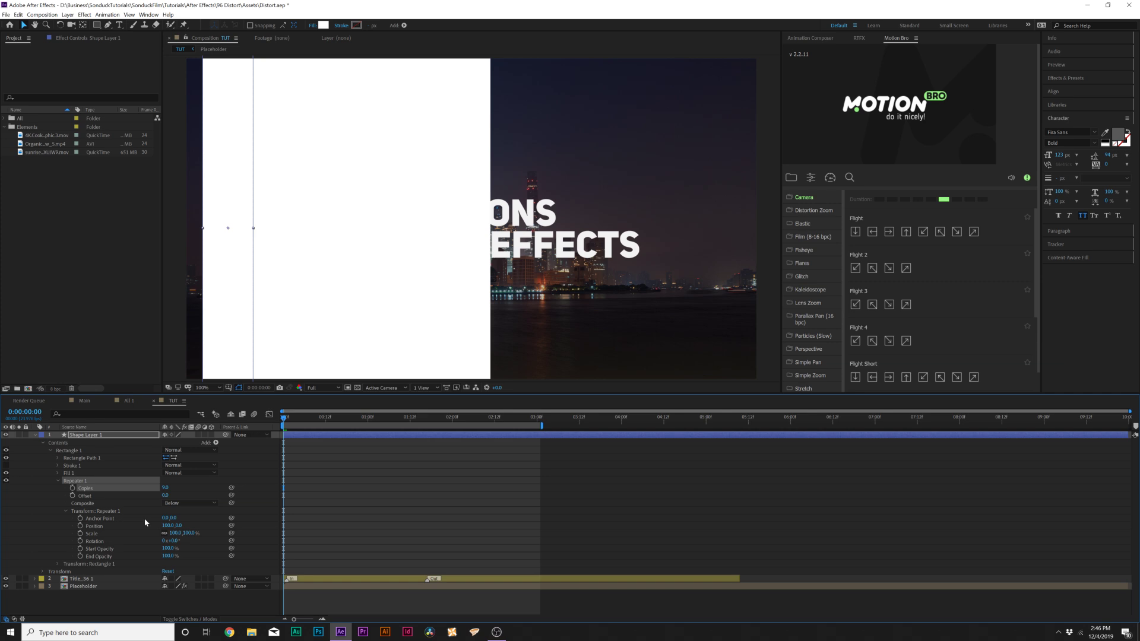
{"action": "left_click", "coordinate": [98, 527]}
{"action": "left_click_drag", "start_coordinate": [168, 525], "coordinate": [224, 526]}
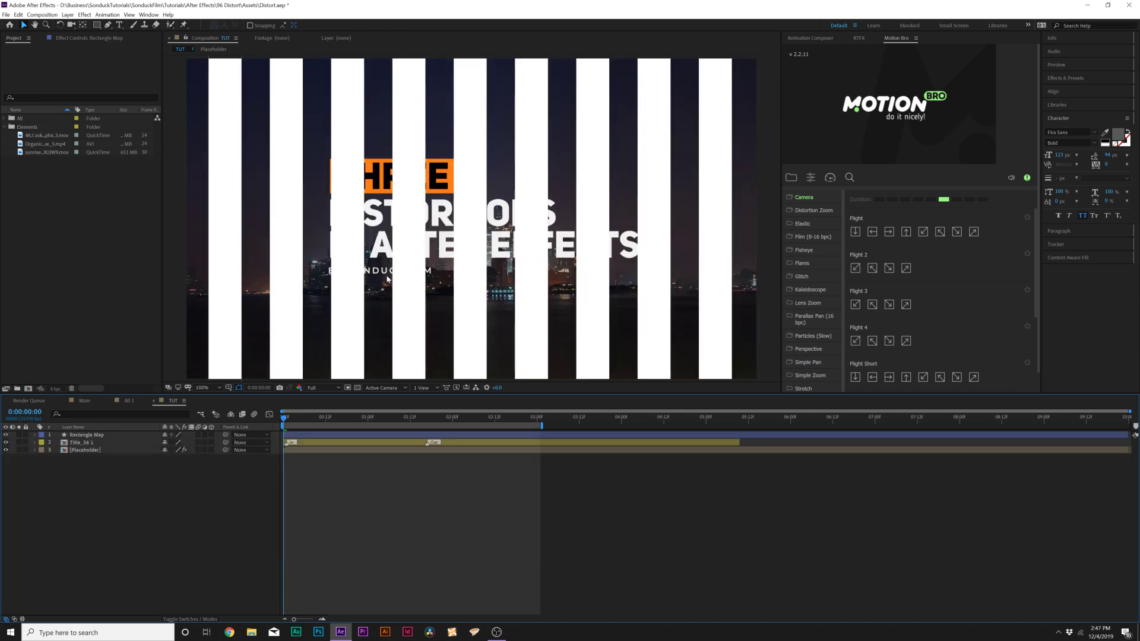
Hide the Rectangle Map layer
{"action": "left_click", "coordinate": [86, 435]}
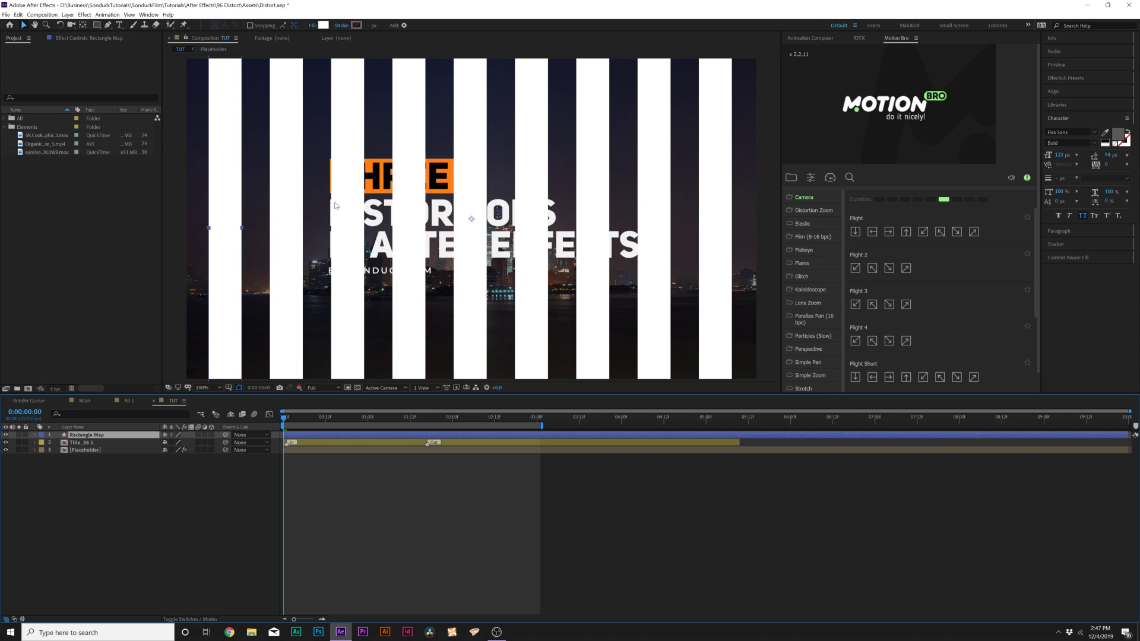
{"action": "left_click", "coordinate": [6, 435]}
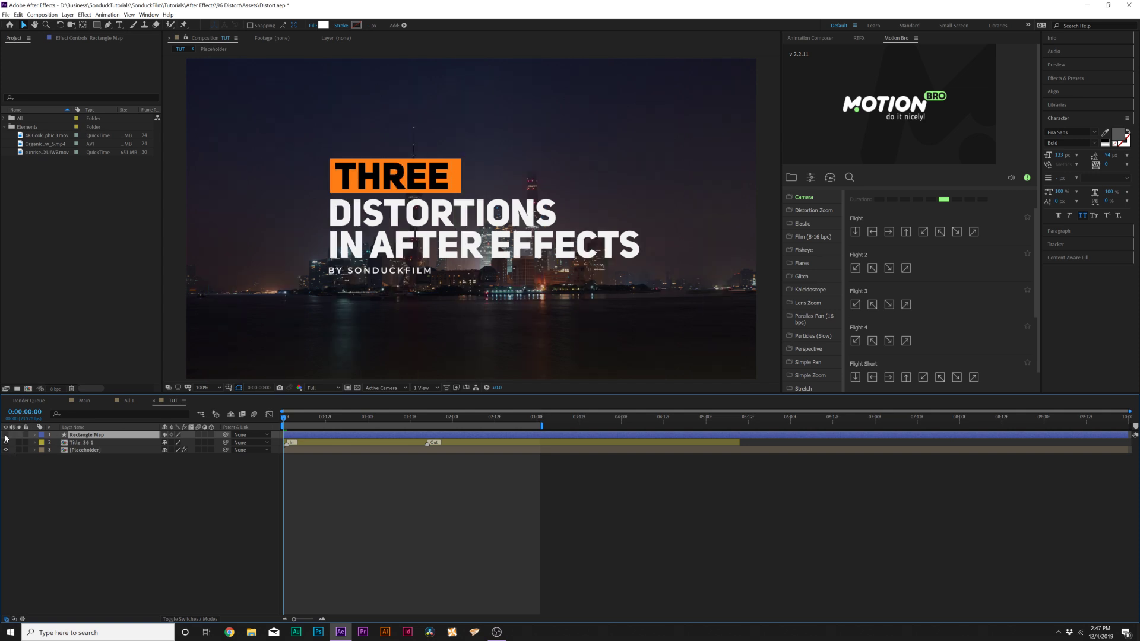
{"action": "left_click", "coordinate": [145, 516]}
Add an adjustment layer above the other layers and name it Shape Distort
{"action": "left_click", "coordinate": [68, 15]}
{"action": "mouse_move", "coordinate": [74, 25]}
{"action": "left_click", "coordinate": [226, 80]}
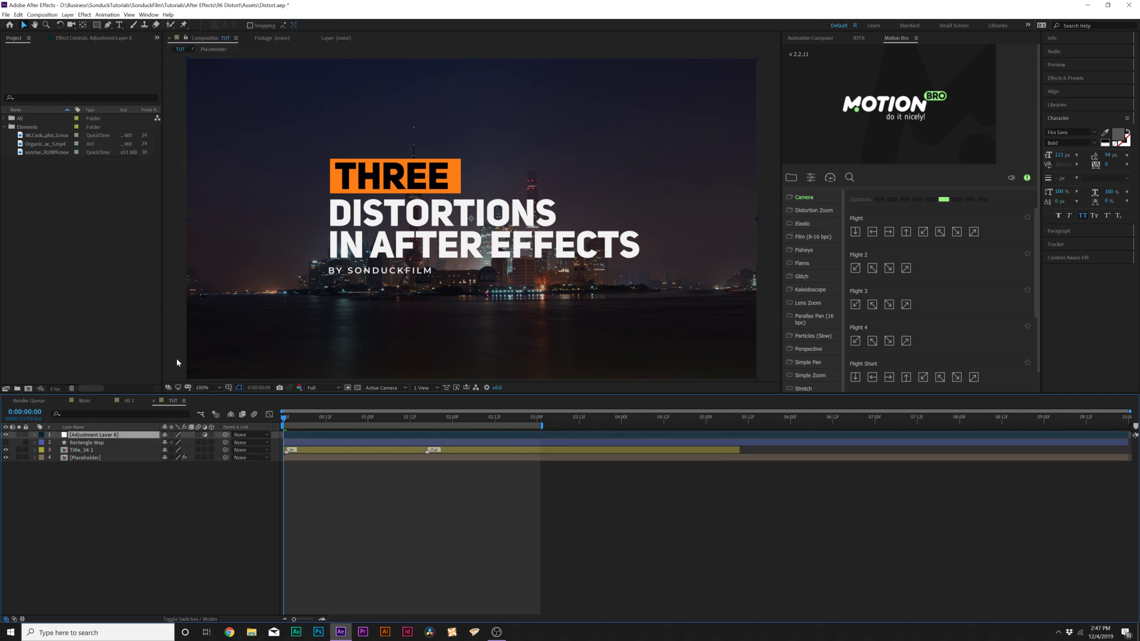
{"action": "key", "text": "Return"}
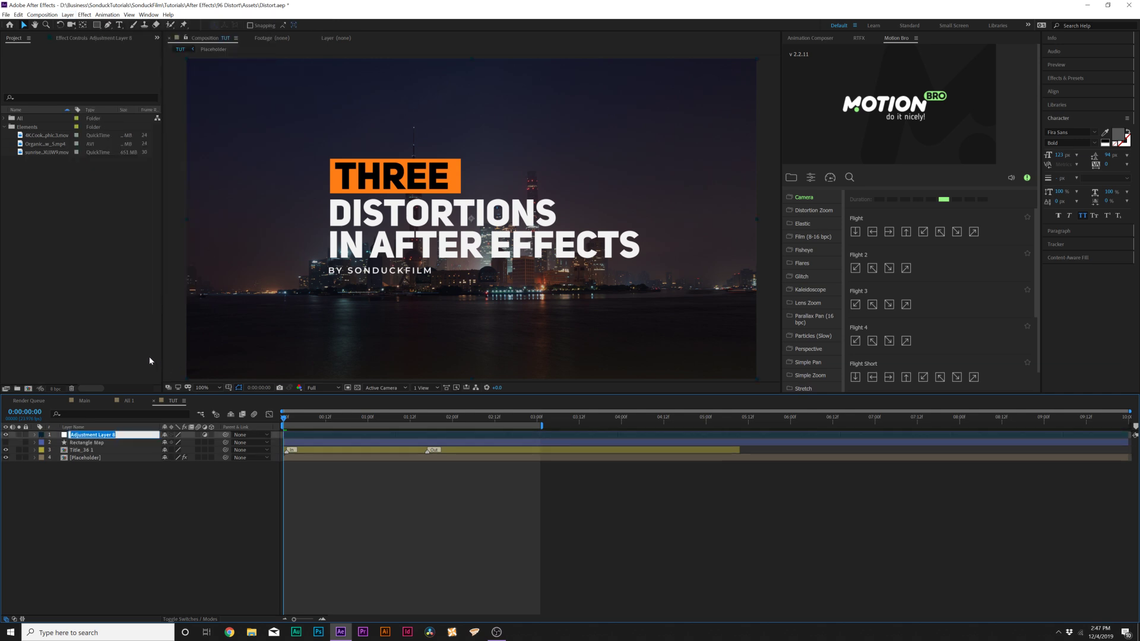
{"action": "type", "text": "Shape Distort"}
{"action": "key", "text": "Return"}
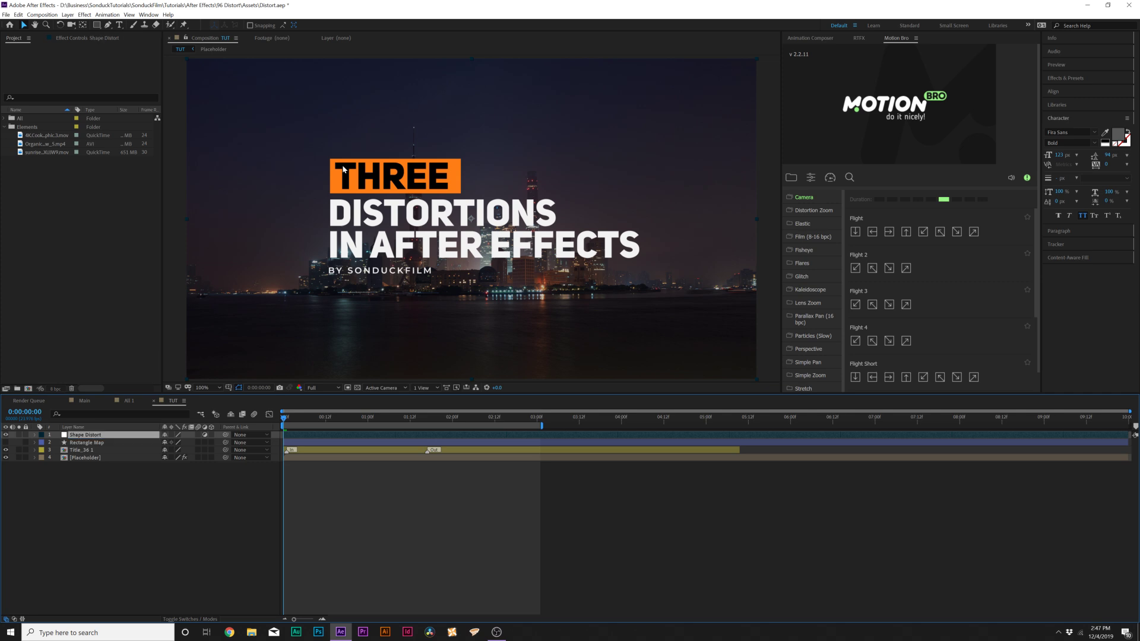
Apply the Displacement Map effect to Shape Distort, using Rectangle Map as the displacement map layer
{"action": "left_click", "coordinate": [84, 15]}
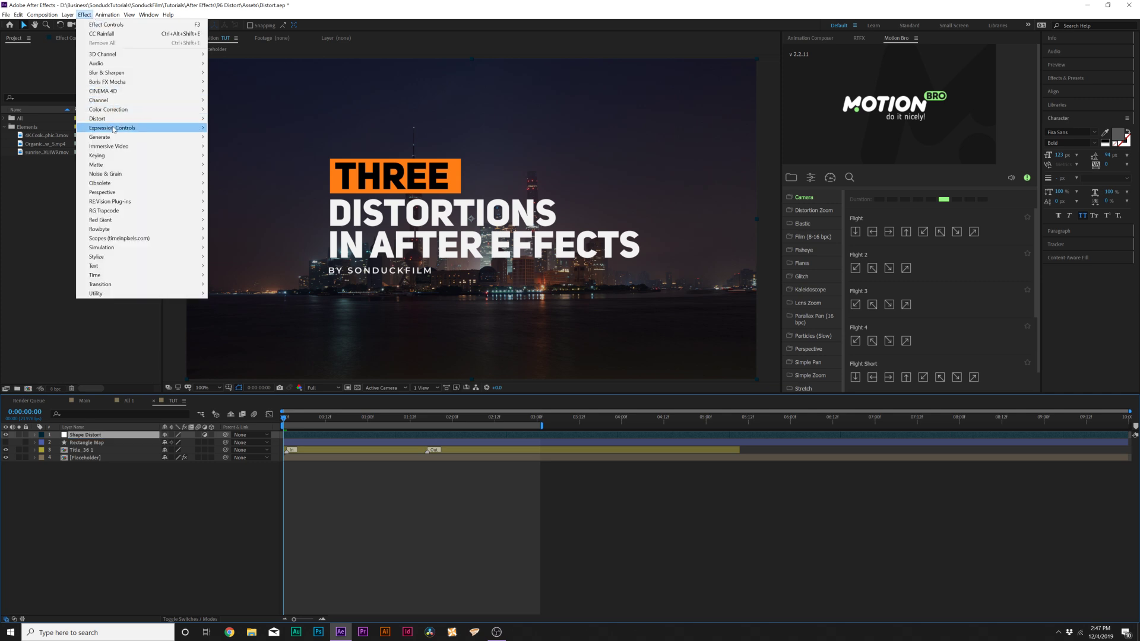
{"action": "mouse_move", "coordinate": [101, 118]}
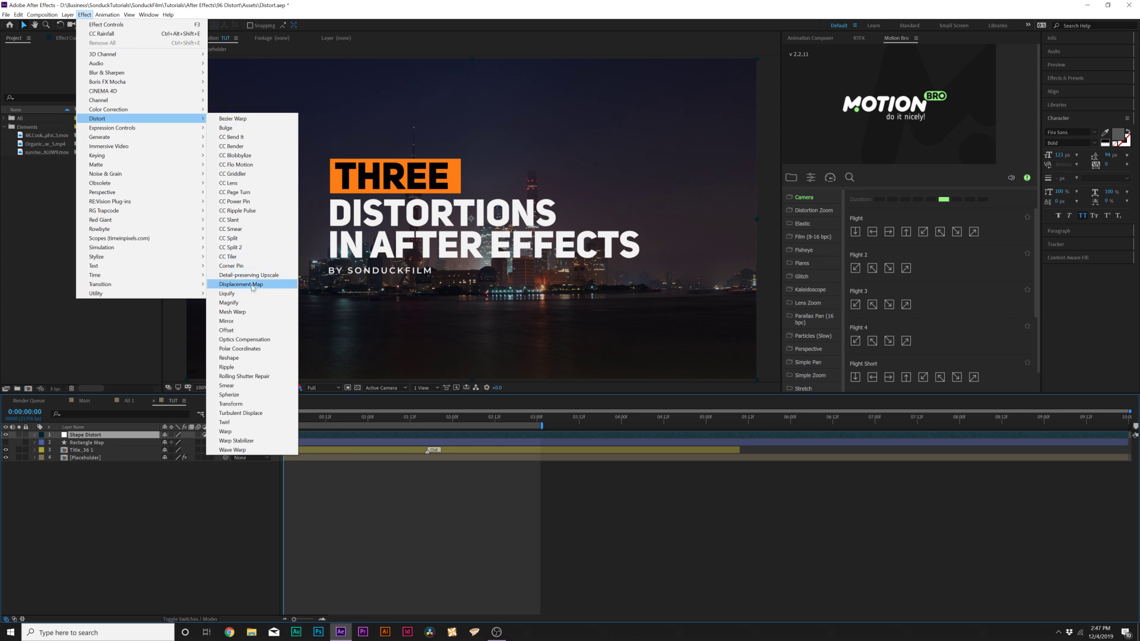
{"action": "left_click", "coordinate": [275, 287]}
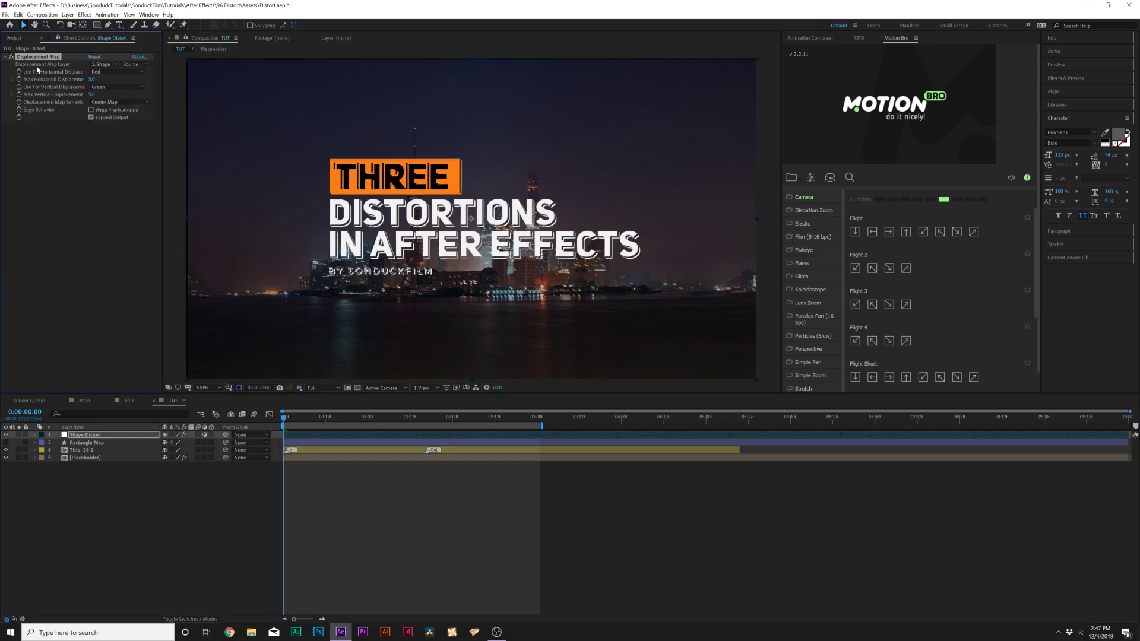
{"action": "left_click", "coordinate": [104, 64]}
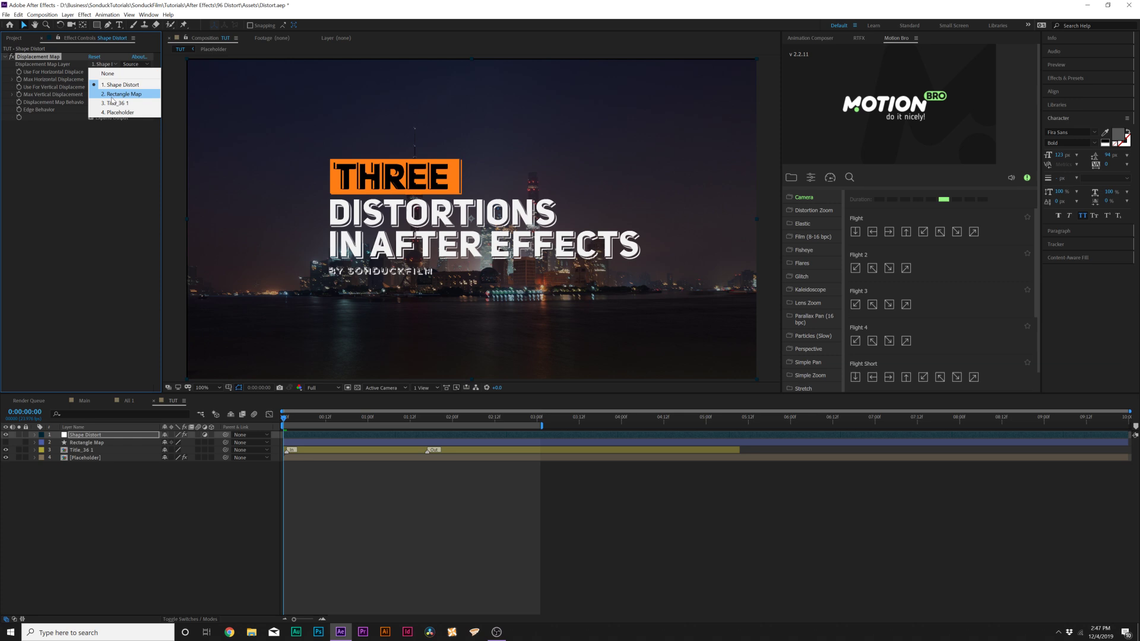
{"action": "left_click", "coordinate": [109, 95]}
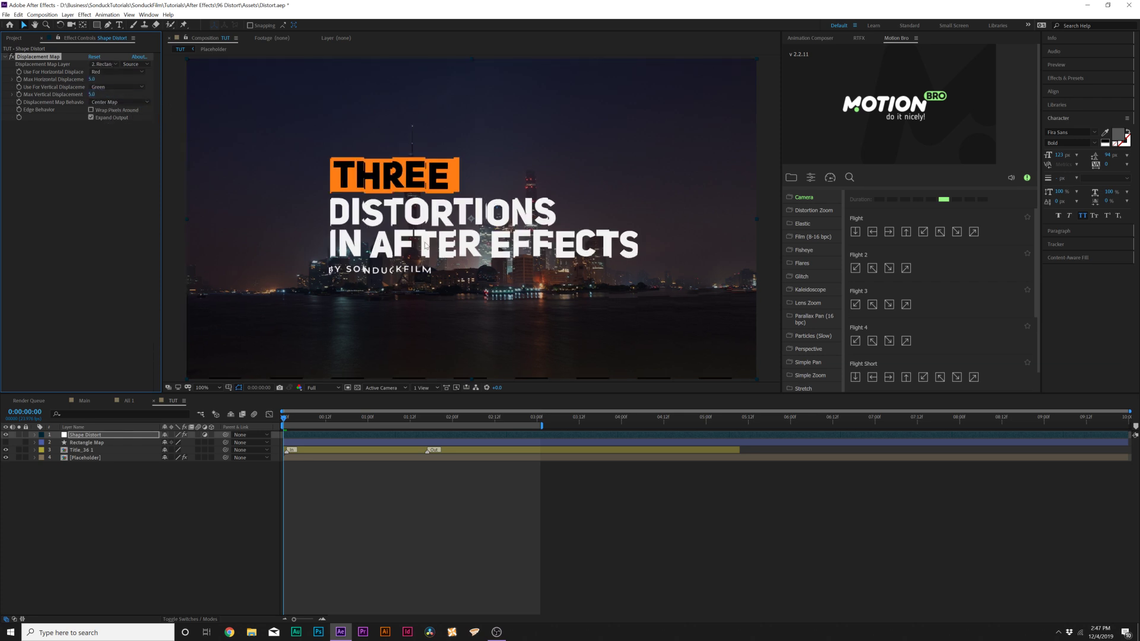
Try Max Vertical Displacement values of 190 and 97 on the Displacement Map effect
{"action": "key", "text": "period"}
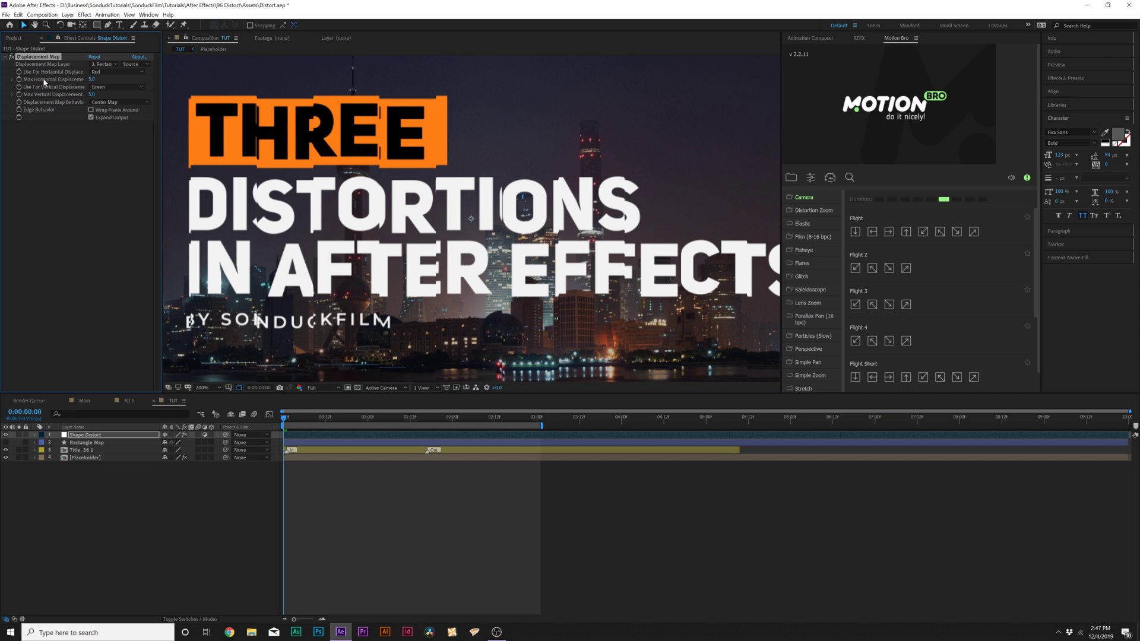
{"action": "left_click_drag", "start_coordinate": [92, 95], "coordinate": [196, 95]}
{"action": "key", "text": "comma"}
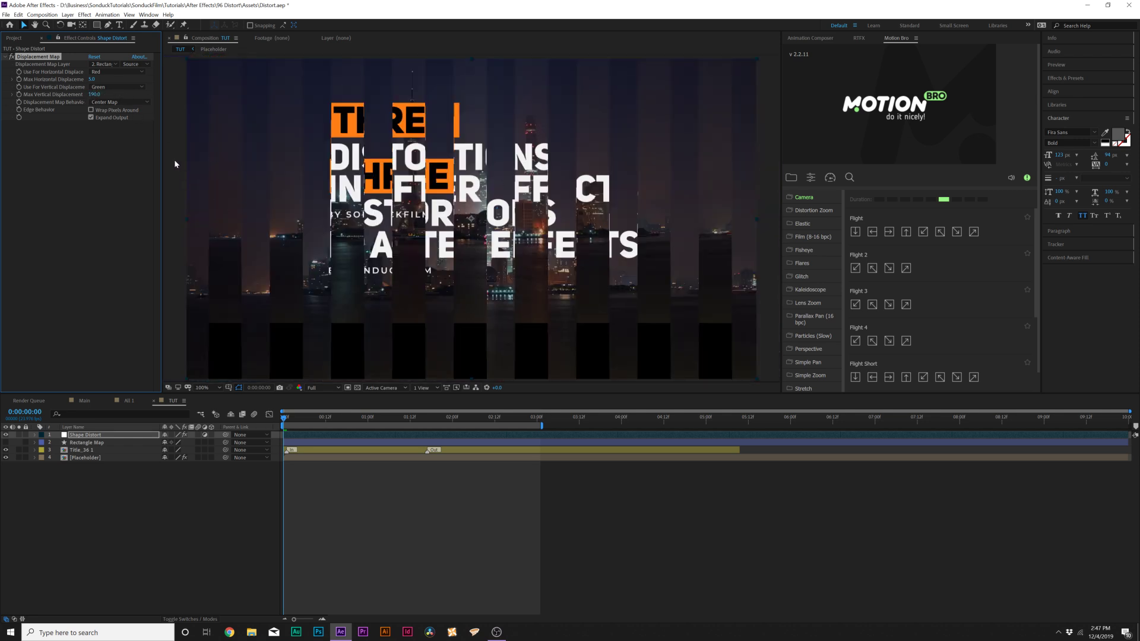
{"action": "key", "text": "ctrl+z"}
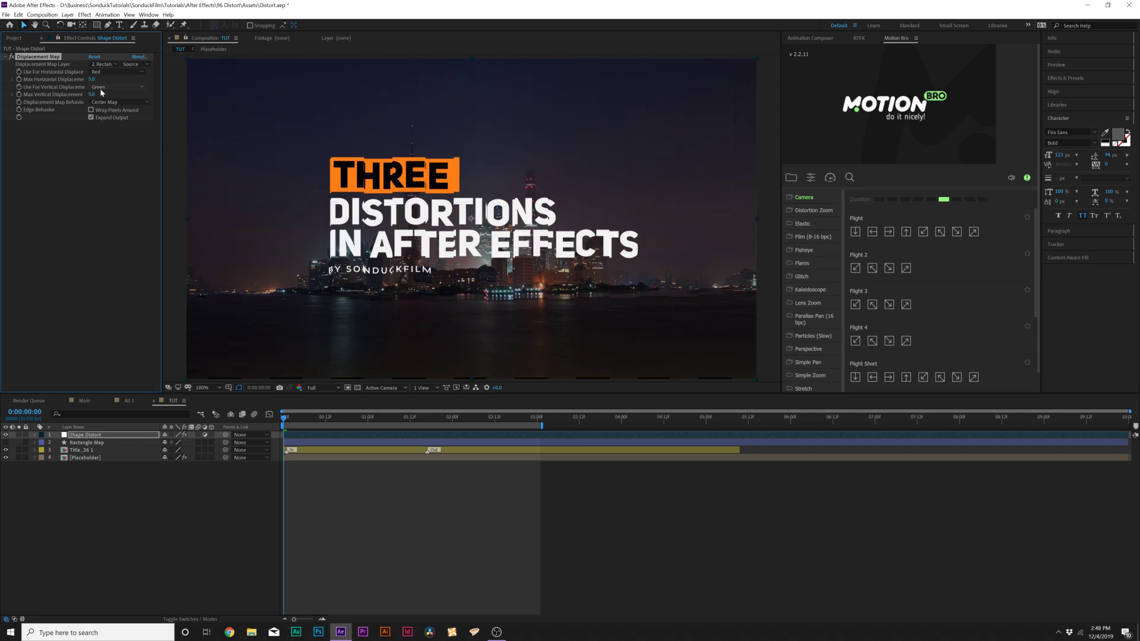
{"action": "left_click_drag", "start_coordinate": [90, 95], "coordinate": [118, 95]}
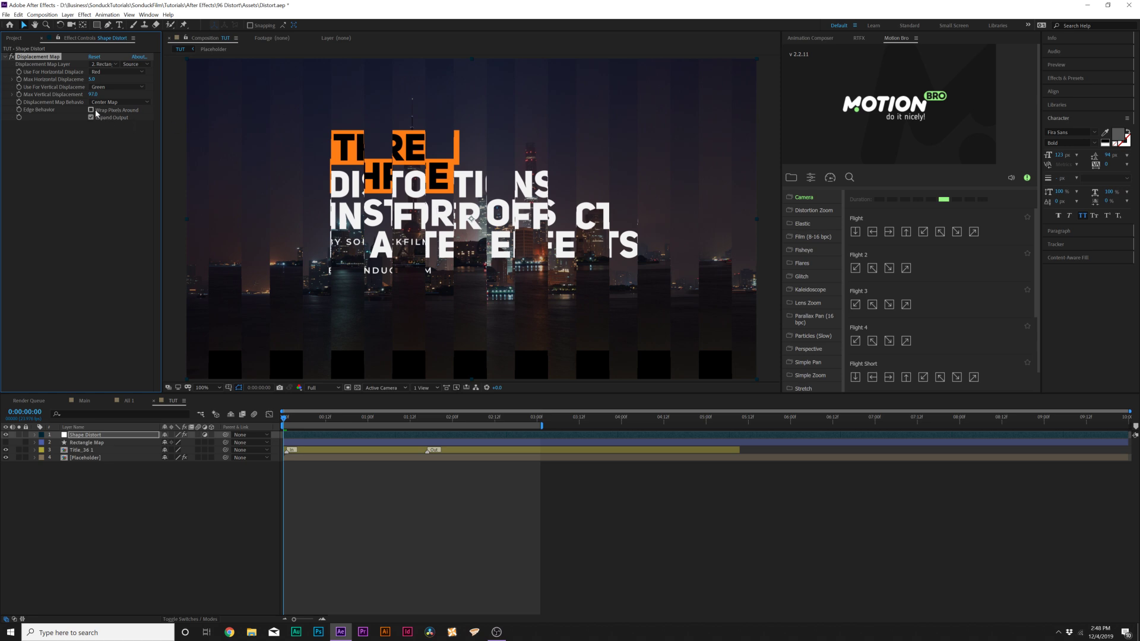
{"action": "key", "text": "ctrl+z"}
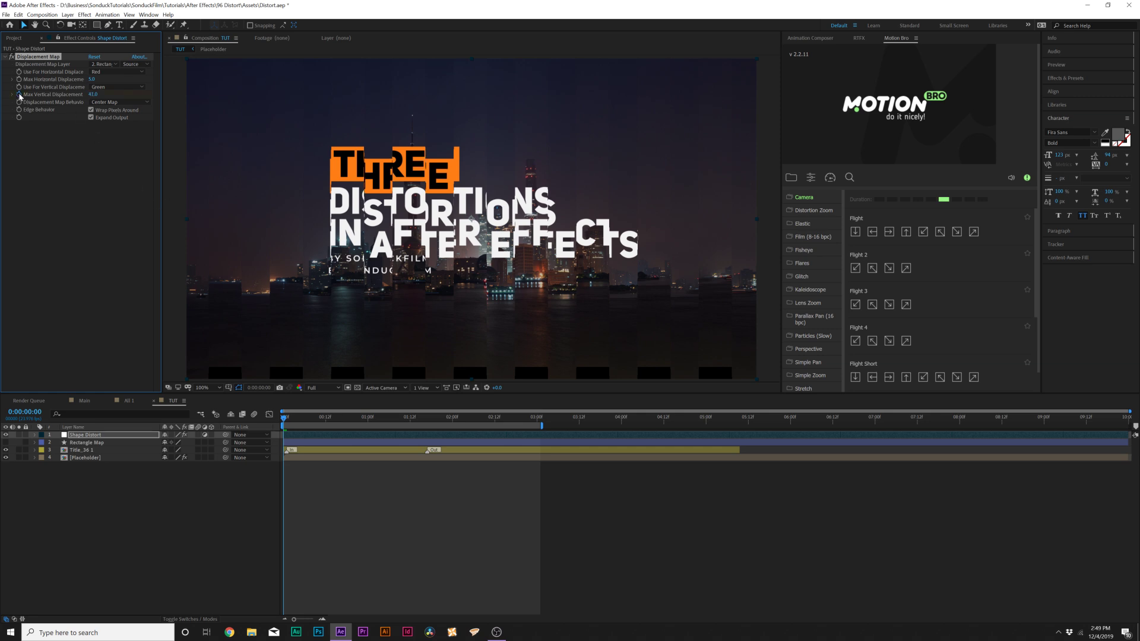
Keyframe the Max Vertical Displacement to -7 at 0:00:00:13 and preview the animation
{"action": "key", "text": "space"}
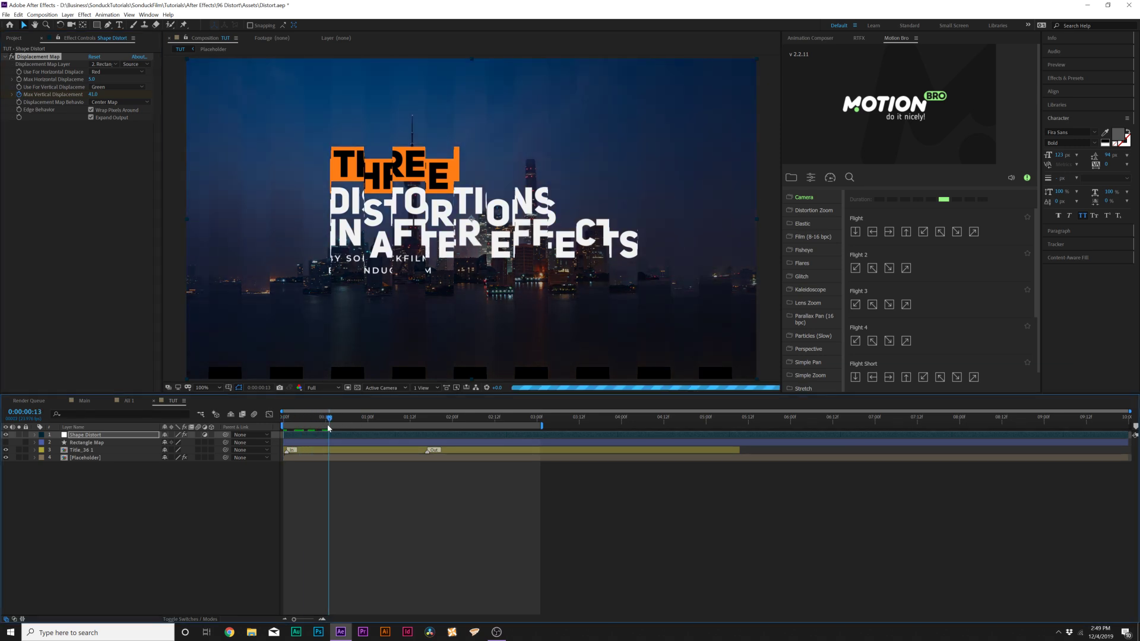
{"action": "left_click_drag", "start_coordinate": [93, 94], "coordinate": [79, 102]}
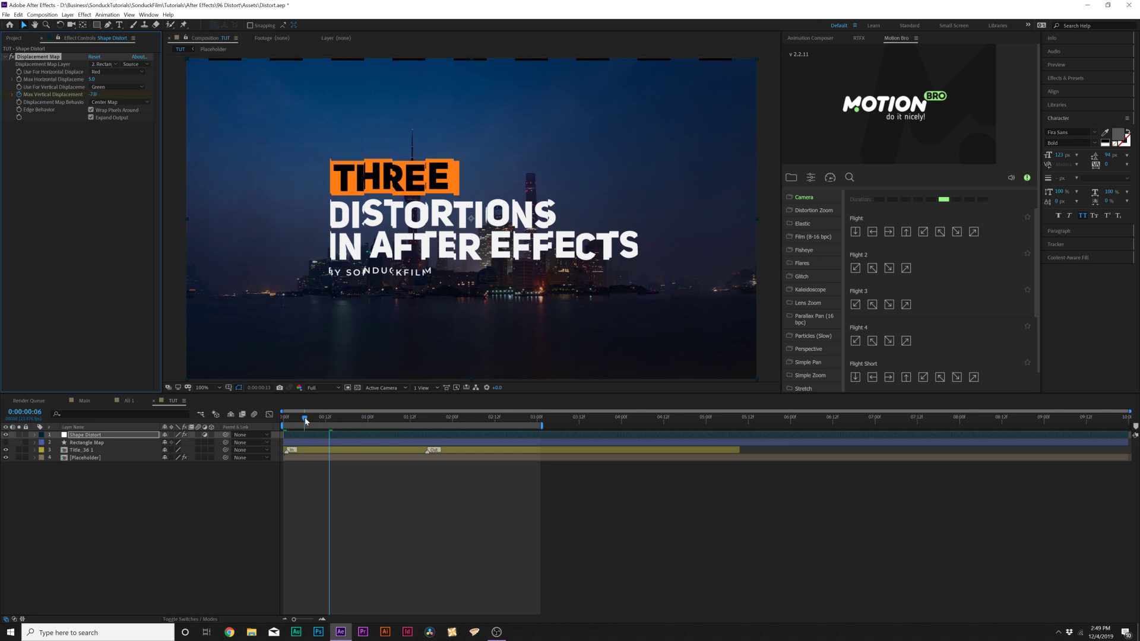
{"action": "key", "text": "space"}
{"action": "key", "text": "space"}
Reveal Shape Distort's keyframes, ease the second Max Vertical Displacement keyframe, and preview the result
{"action": "key", "text": "u"}
{"action": "left_click", "coordinate": [329, 451]}
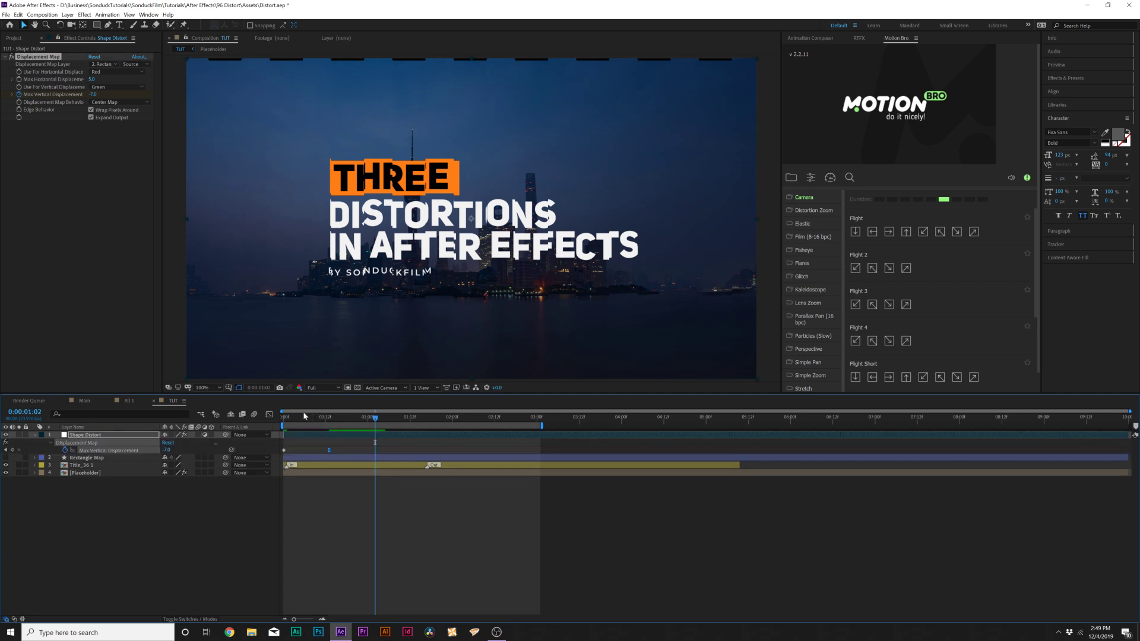
{"action": "key", "text": "space"}
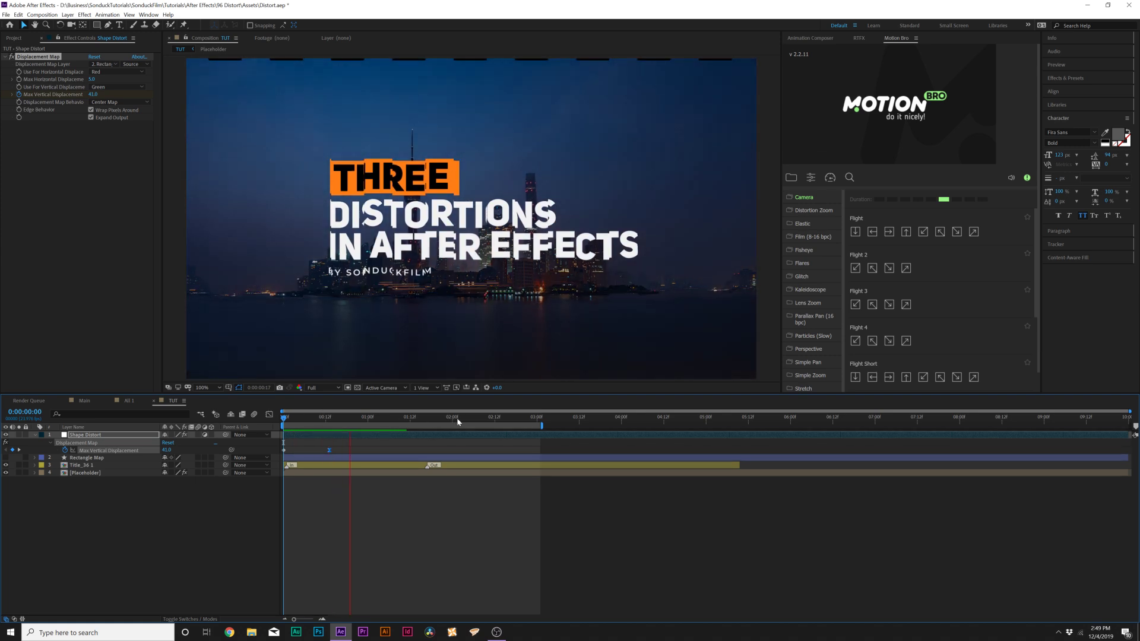
Keyframe Shape Distort's Max Vertical Displacement to -29 at 0:00:03:00
{"action": "left_click_drag", "start_coordinate": [529, 417], "coordinate": [539, 426]}
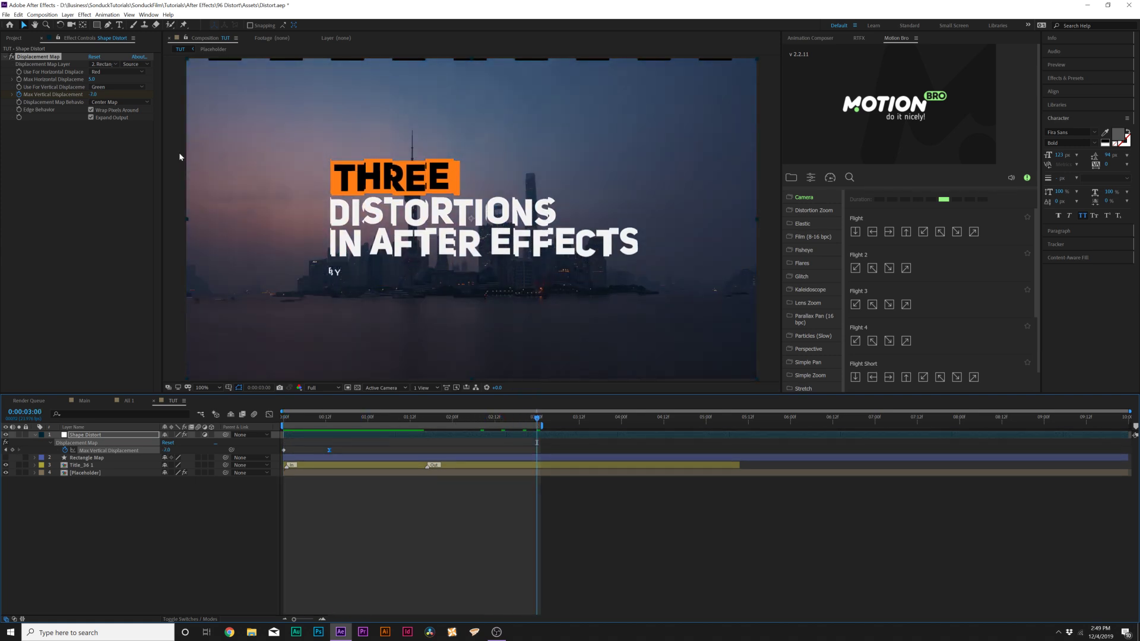
{"action": "left_click_drag", "start_coordinate": [92, 95], "coordinate": [93, 94]}
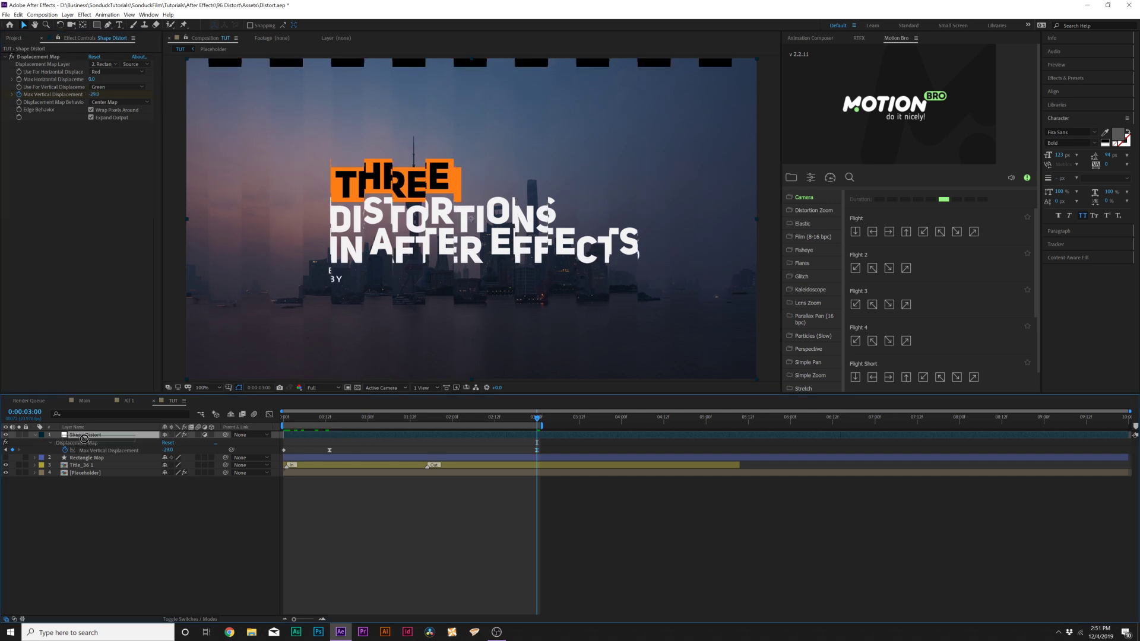
Try placing the Shape Distort layer below Title_36 1 and preview the distortion on the background only
{"action": "left_click", "coordinate": [86, 438]}
{"action": "left_click_drag", "start_coordinate": [86, 438], "coordinate": [89, 471]}
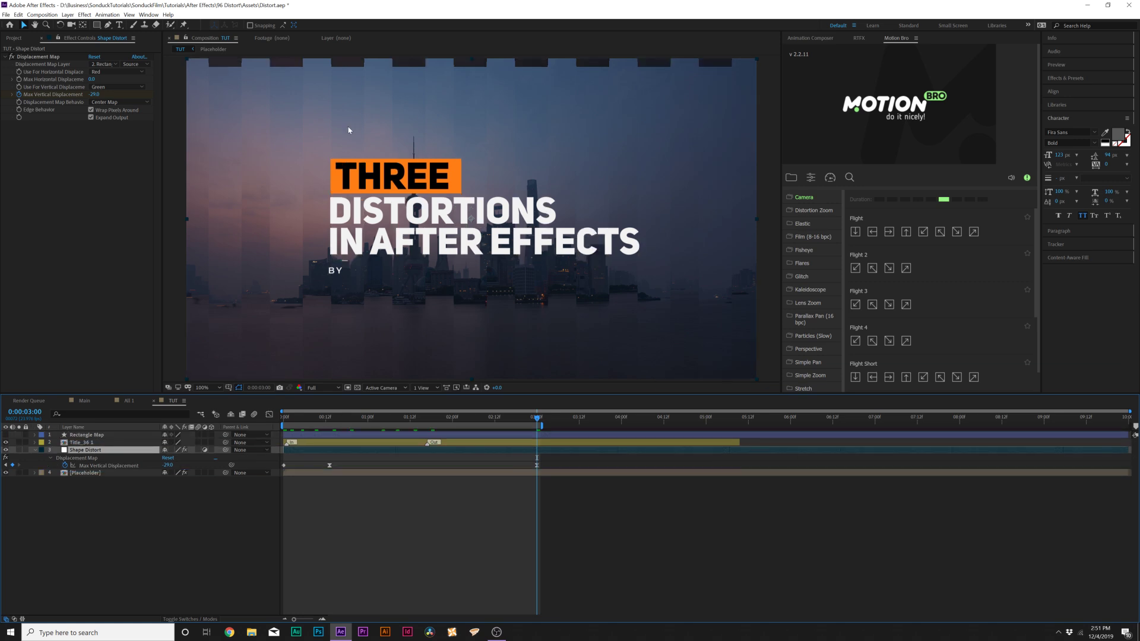
{"action": "key", "text": "space"}
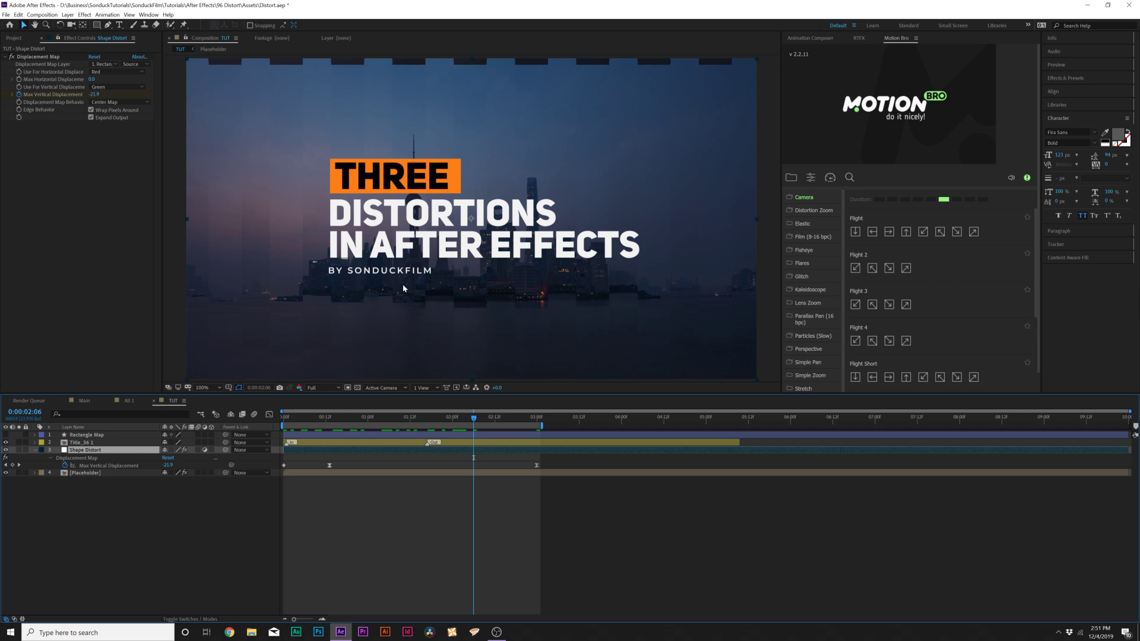
{"action": "left_click", "coordinate": [88, 443]}
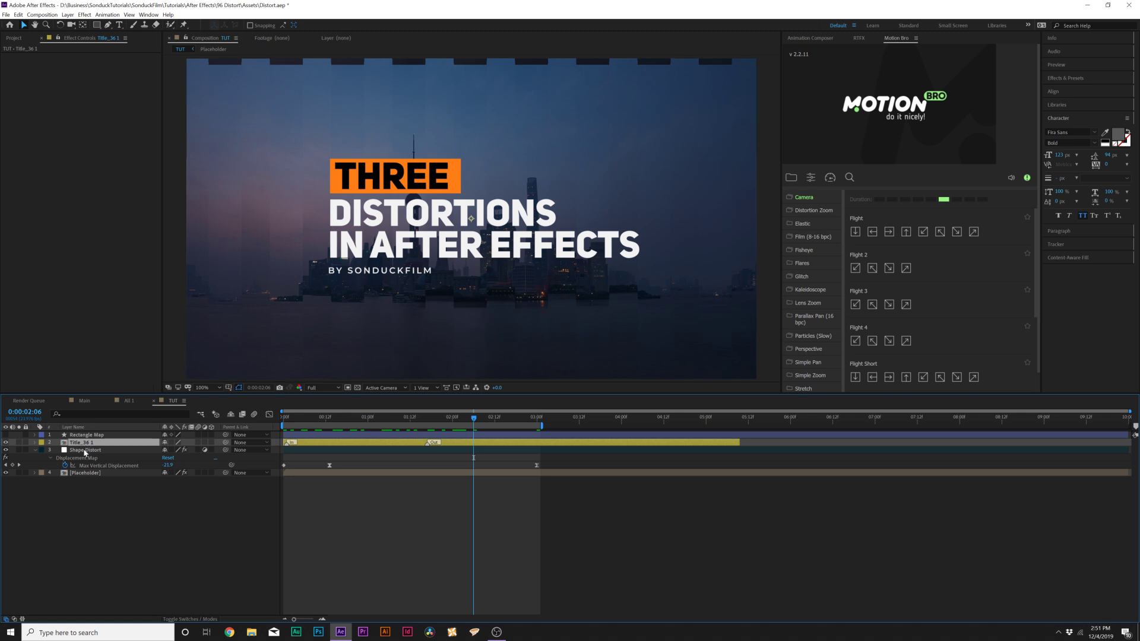
{"action": "left_click", "coordinate": [82, 451]}
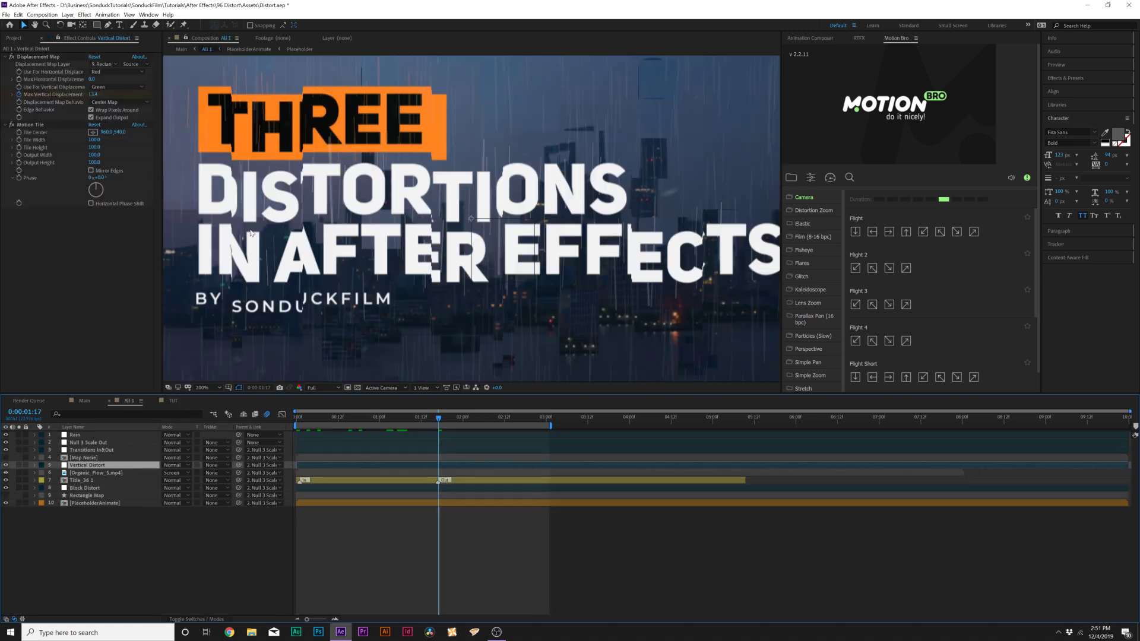
Examine the finished block and vertical distortion in the All 1 composition and return to the TUT composition
{"action": "scroll", "coordinate": [538, 295], "scroll_direction": "up", "scroll_amount": 2}
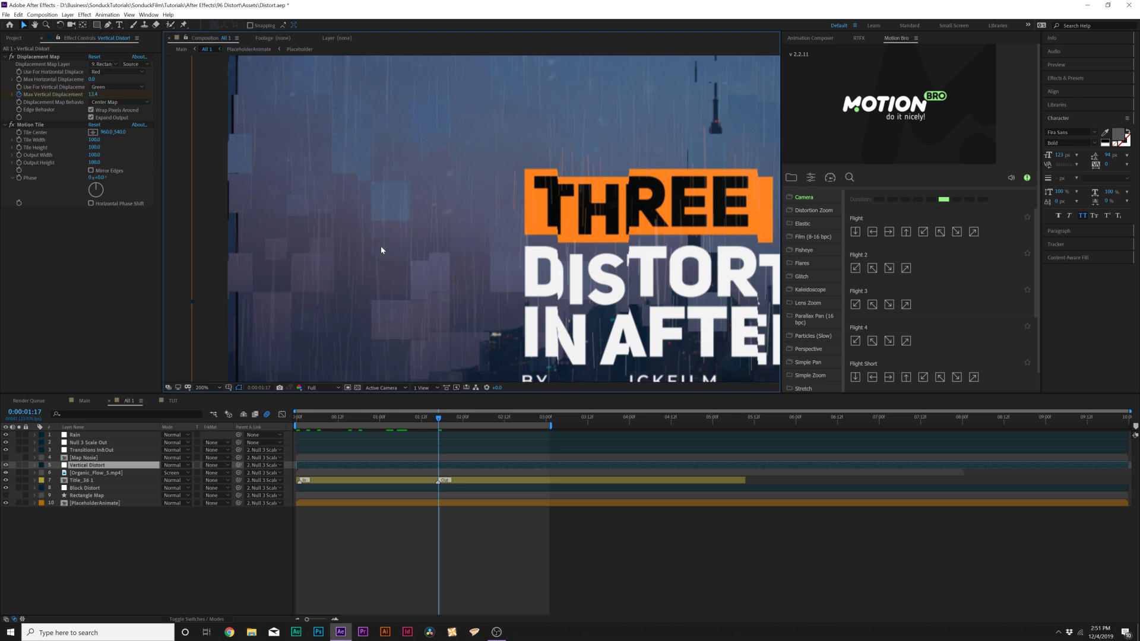
{"action": "left_click_drag", "start_coordinate": [477, 234], "coordinate": [333, 237]}
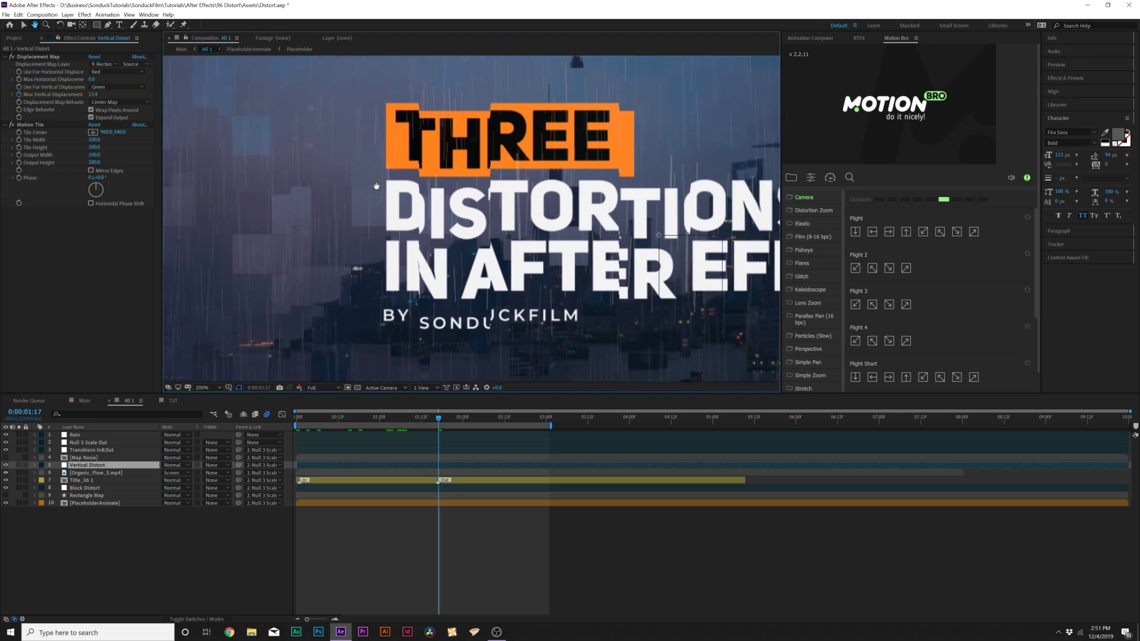
{"action": "left_click", "coordinate": [173, 401]}
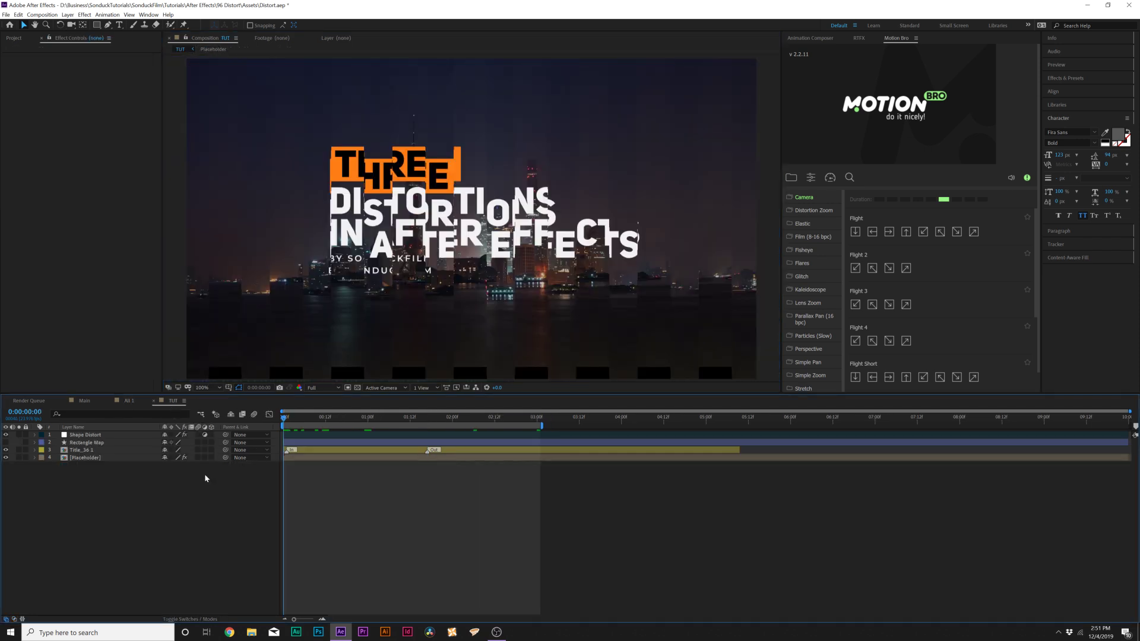
Create a new solid layer named "Small Distort" in the TUT composition
{"action": "left_click", "coordinate": [68, 15]}
{"action": "mouse_move", "coordinate": [89, 23]}
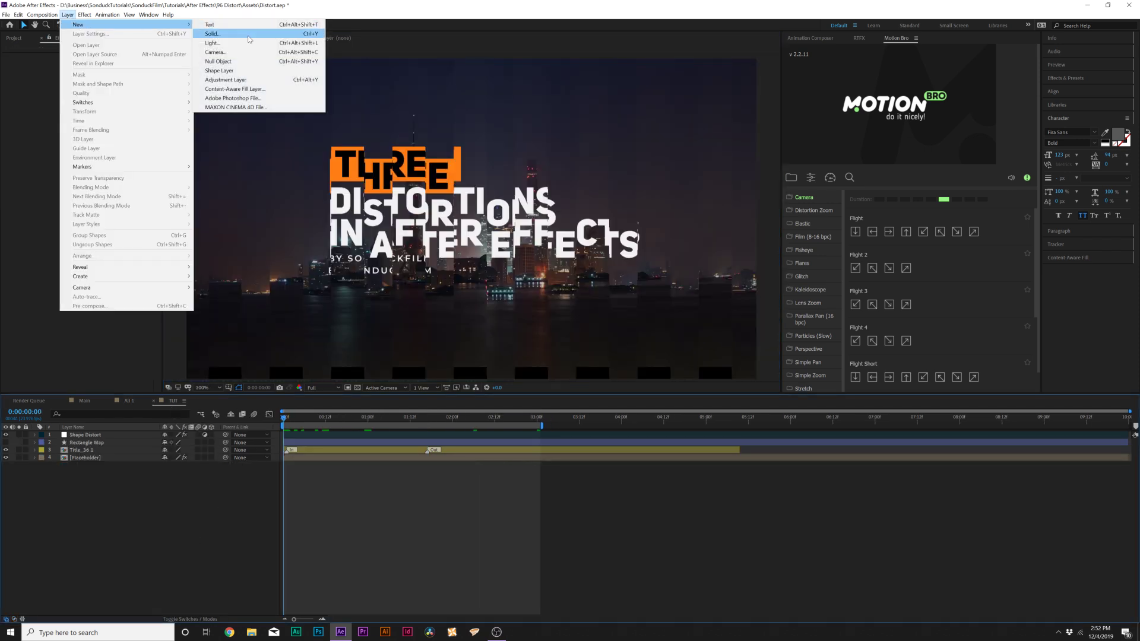
{"action": "left_click", "coordinate": [249, 39]}
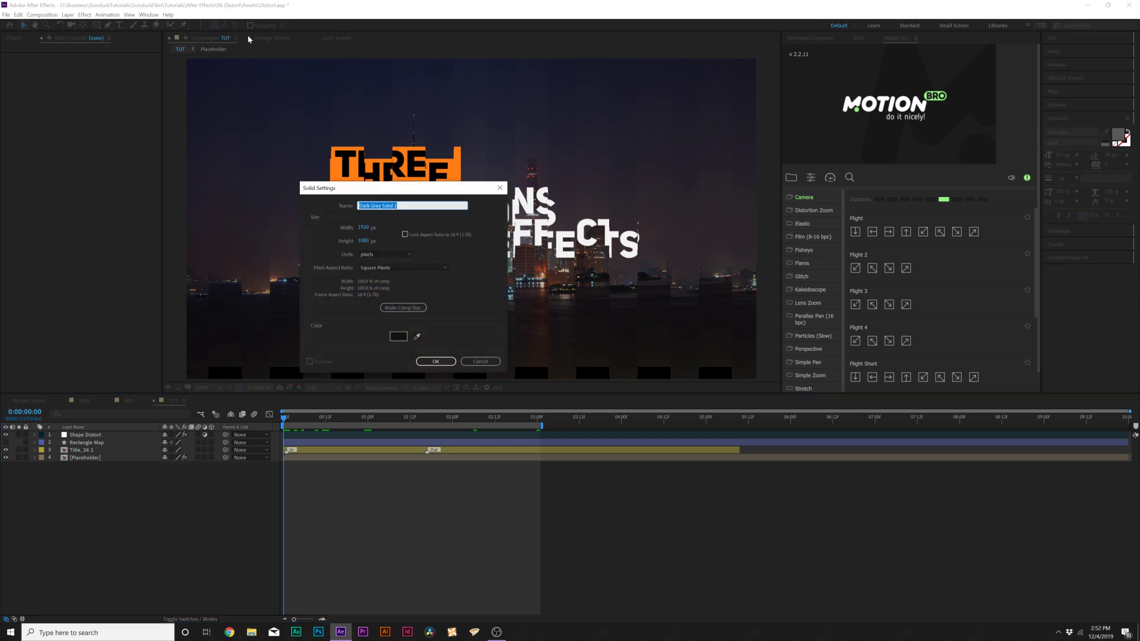
{"action": "type", "text": "Small Distort"}
{"action": "key", "text": "Return"}
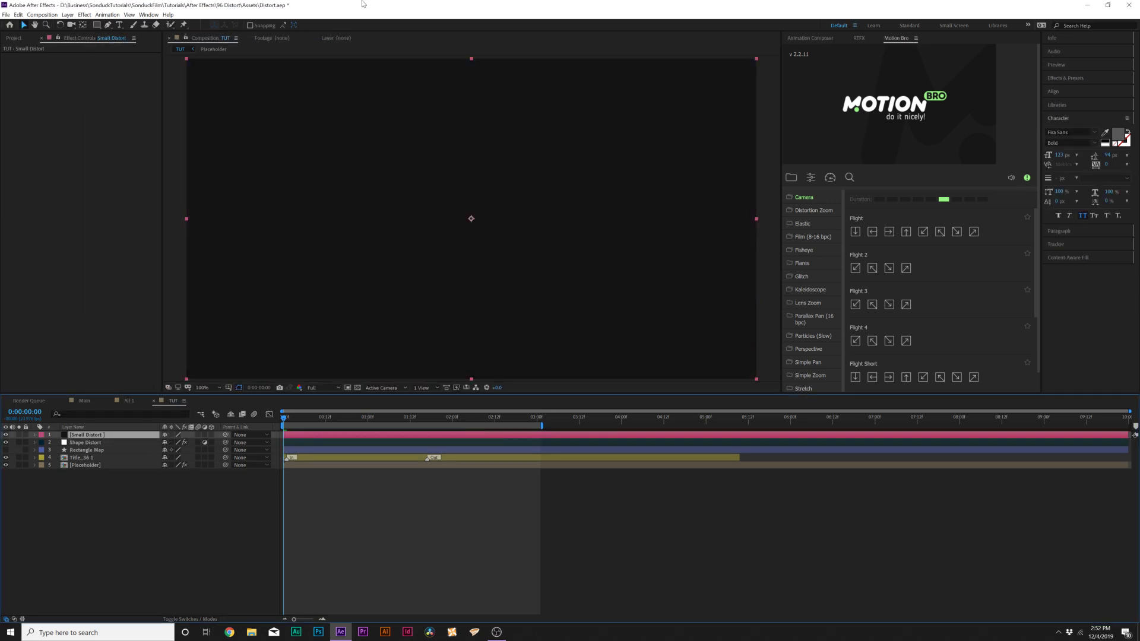
Apply Fractal Noise to the Small Distort solid with Fractal Type Max, Noise Type Block, Contrast 326 and Brightness -177
{"action": "left_click", "coordinate": [85, 14]}
{"action": "mouse_move", "coordinate": [116, 175]}
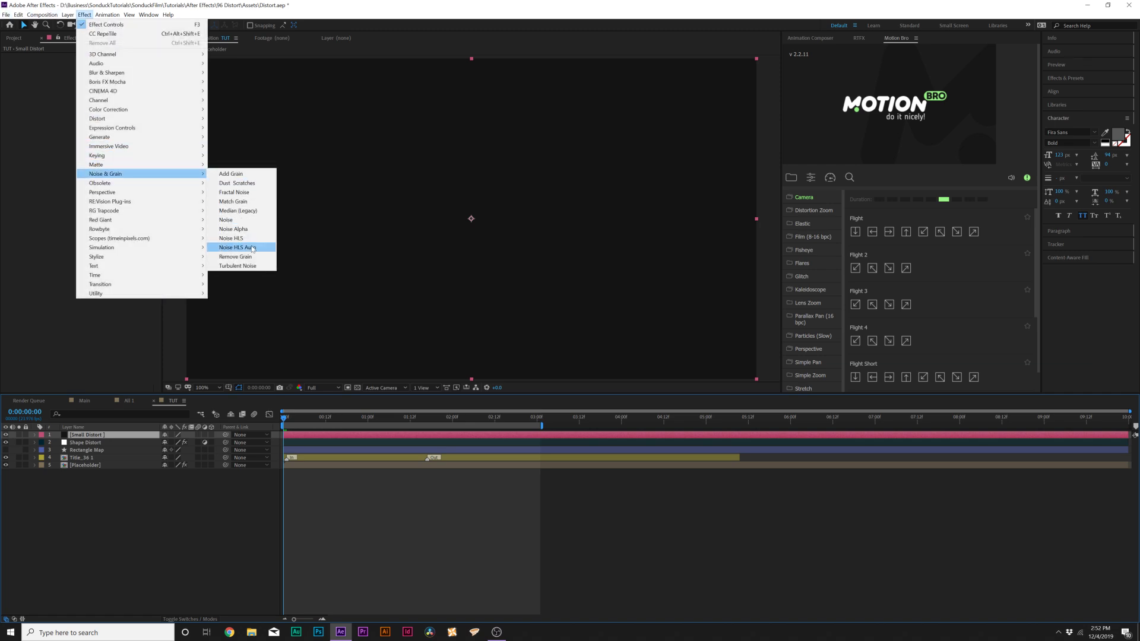
{"action": "left_click", "coordinate": [242, 193]}
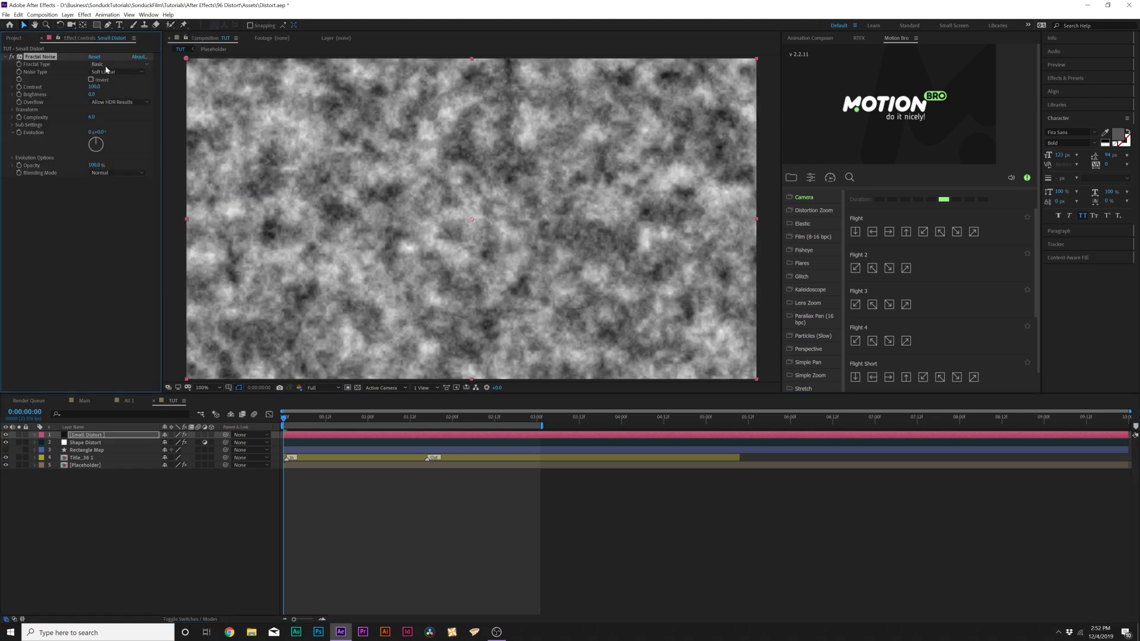
{"action": "left_click", "coordinate": [105, 66]}
{"action": "left_click", "coordinate": [108, 144]}
{"action": "left_click", "coordinate": [102, 72]}
{"action": "left_click", "coordinate": [111, 81]}
{"action": "left_click_drag", "start_coordinate": [119, 88], "coordinate": [6, 95]}
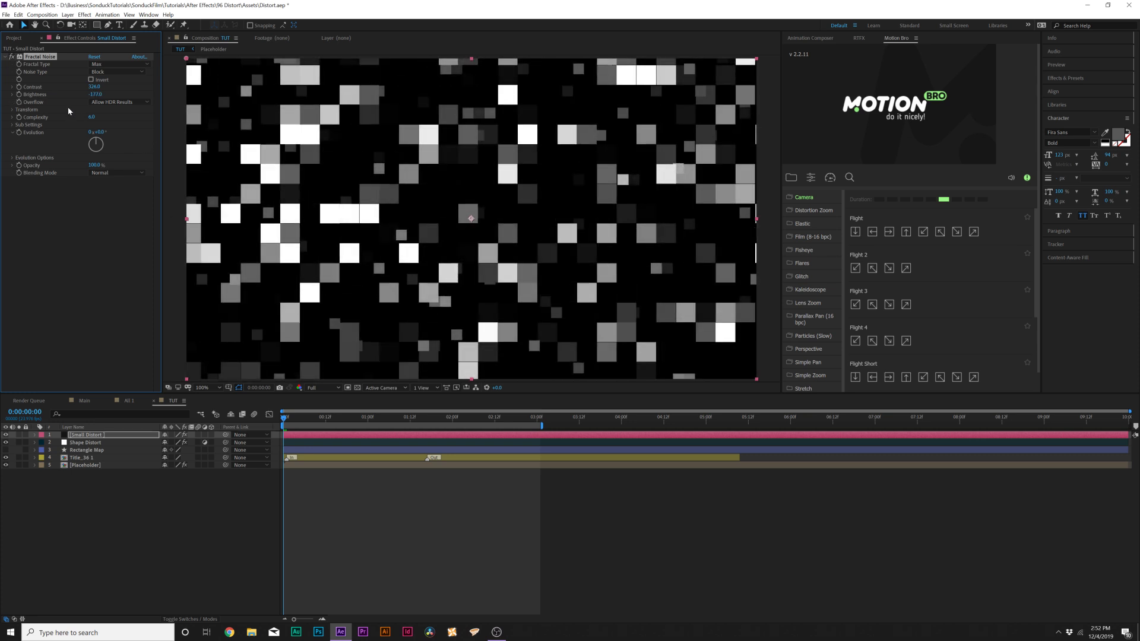
Try a wide non-uniform Scale Width on the Fractal Noise, and settle on uniform scaling with a Scale of about 91
{"action": "left_click", "coordinate": [13, 109]}
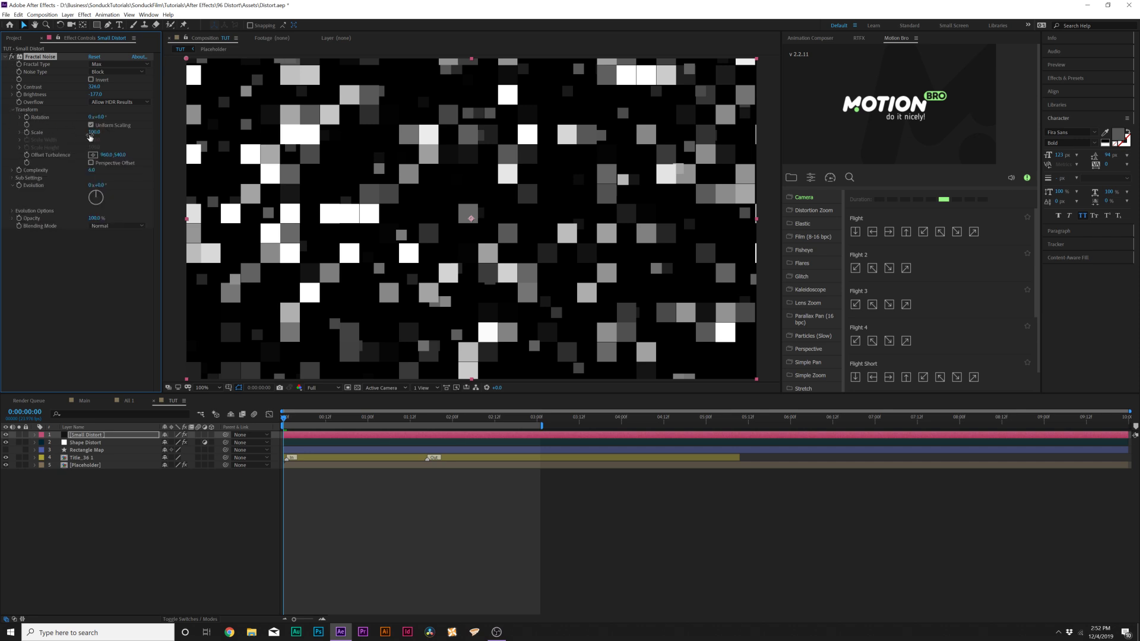
{"action": "left_click", "coordinate": [20, 132]}
{"action": "mouse_move", "coordinate": [93, 132]}
{"action": "left_mouse_down"}
{"action": "mouse_move", "coordinate": [75, 133]}
{"action": "mouse_move", "coordinate": [118, 132]}
{"action": "mouse_move", "coordinate": [99, 134]}
{"action": "left_mouse_up"}
{"action": "left_click", "coordinate": [92, 125]}
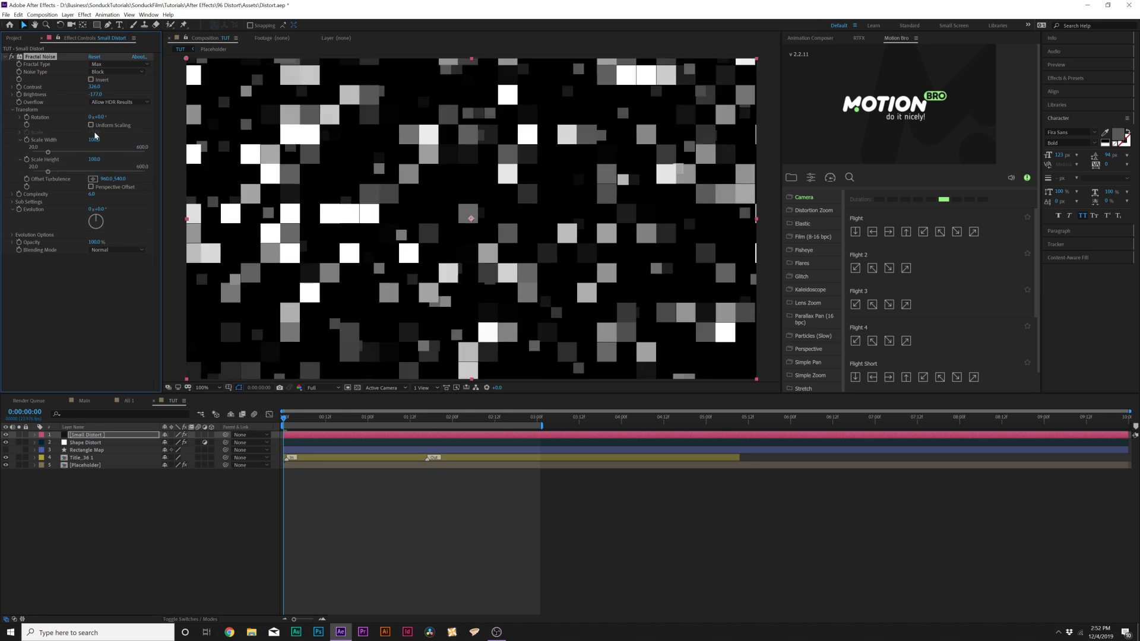
{"action": "left_click_drag", "start_coordinate": [92, 139], "coordinate": [434, 156]}
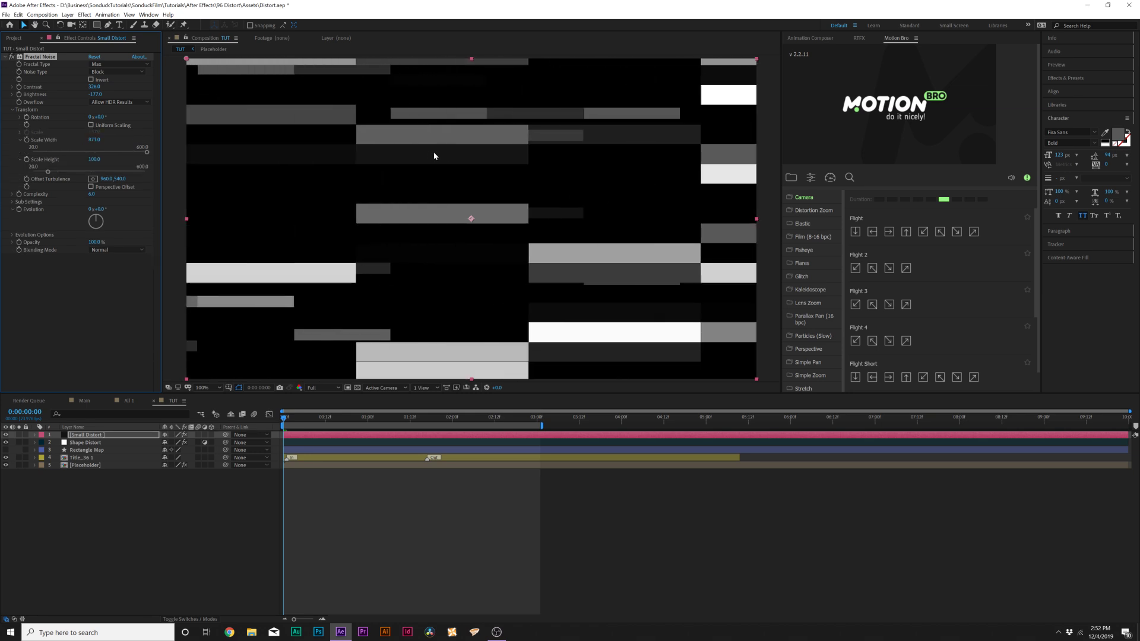
{"action": "left_click", "coordinate": [91, 125]}
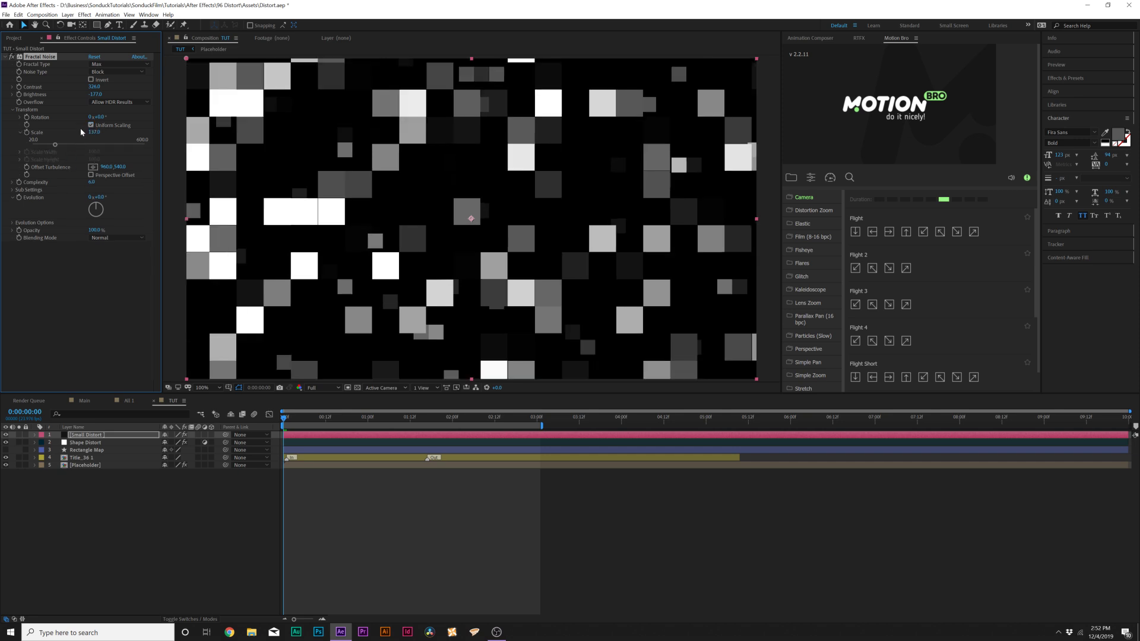
{"action": "left_click_drag", "start_coordinate": [55, 147], "coordinate": [44, 144]}
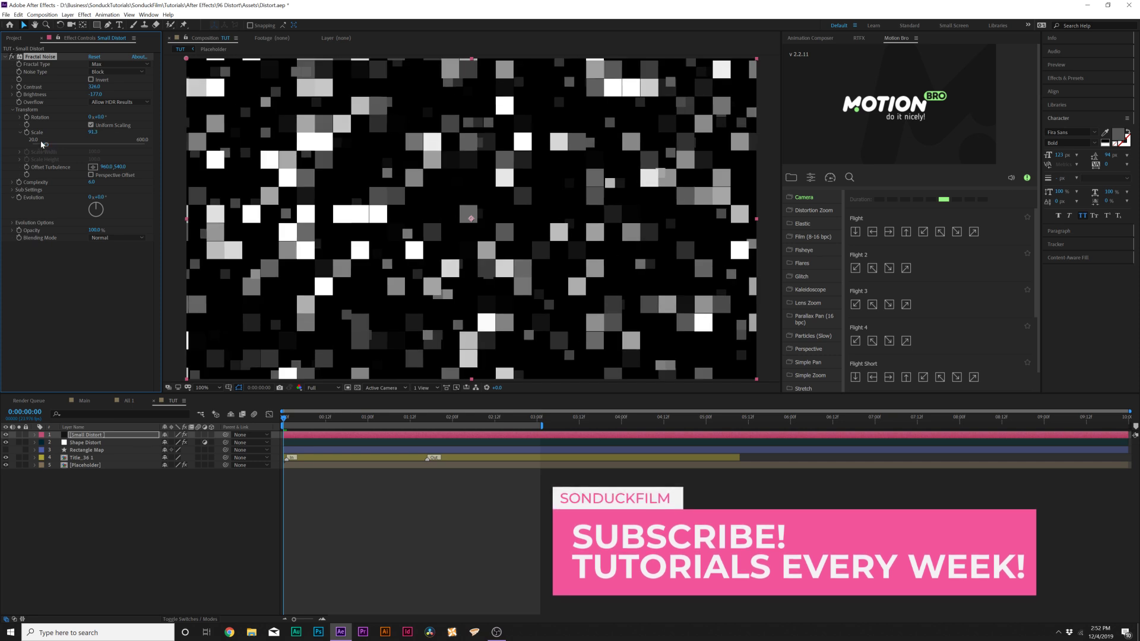
Add the expression time*40 to the Fractal Noise Evolution and preview the moving blocks
{"action": "left_click", "coordinate": [19, 198], "text": "alt"}
{"action": "type", "text": "ti"}
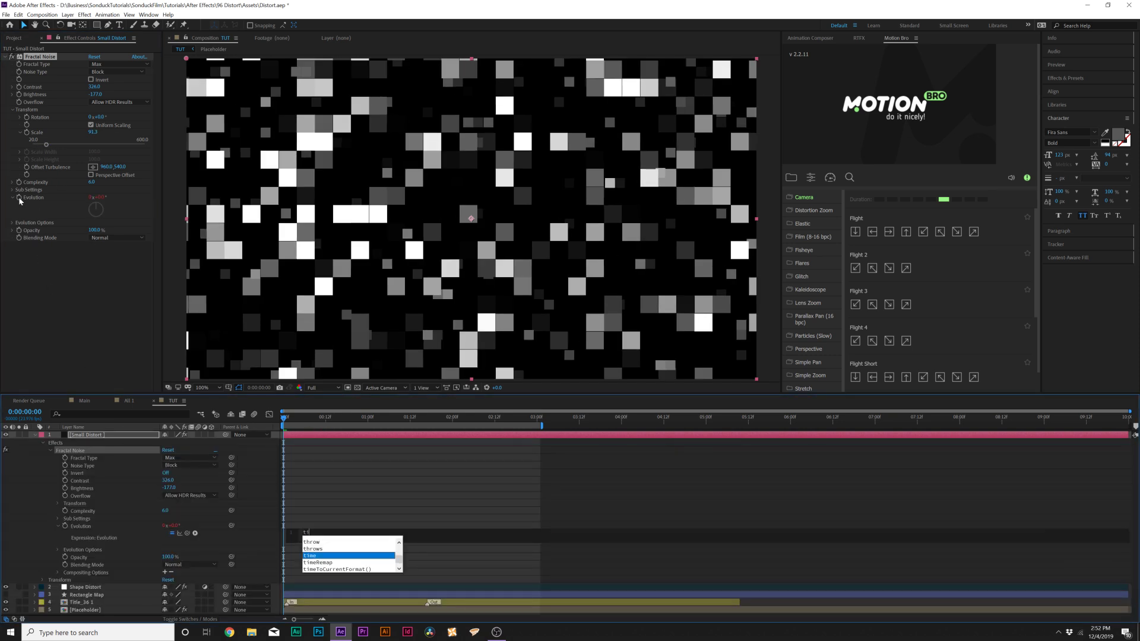
{"action": "type", "text": "me*"}
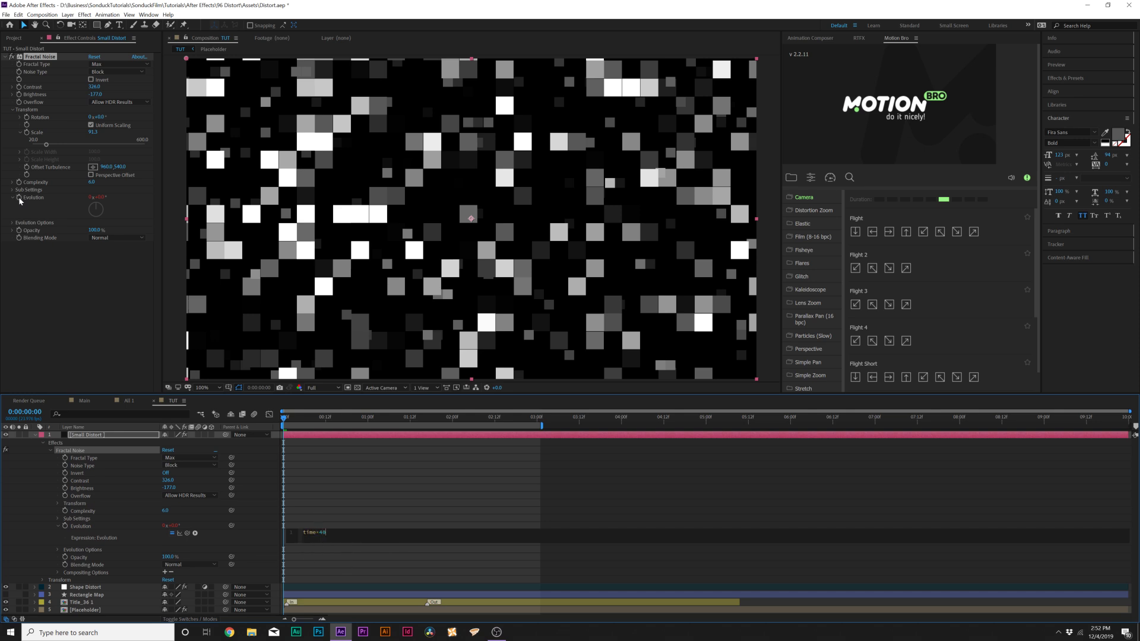
{"action": "type", "text": "48"}
{"action": "left_click", "coordinate": [344, 471]}
{"action": "key", "text": "space"}
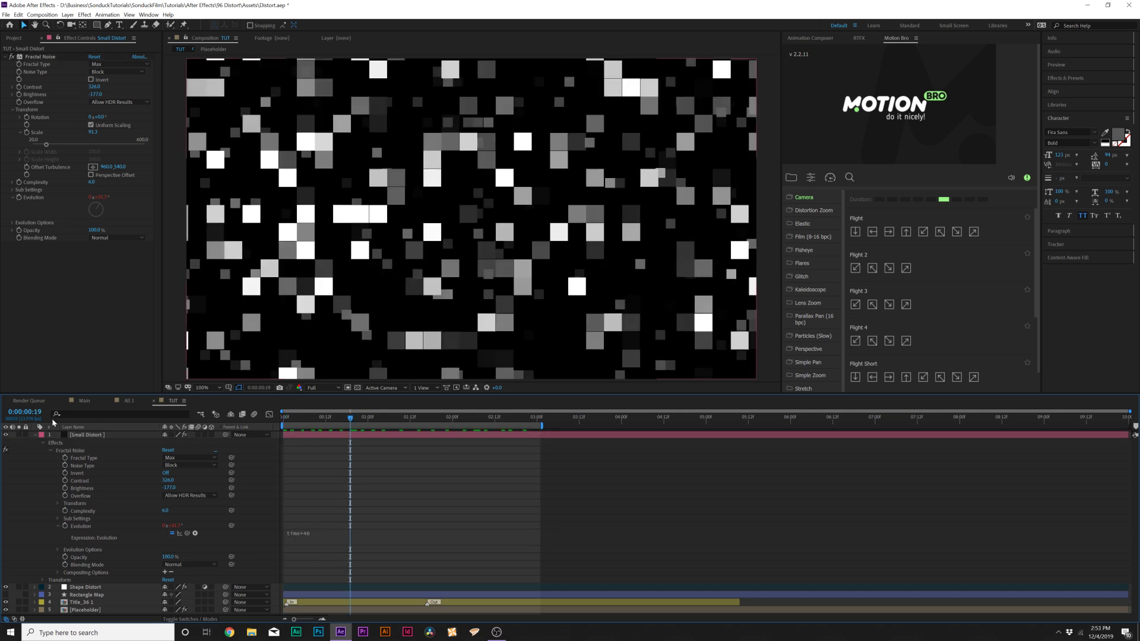
Pre-compose the Small Distort solid as "Small Distort Map", moving all attributes into the new composition, and hide the resulting layer
{"action": "left_click", "coordinate": [34, 436]}
{"action": "left_click", "coordinate": [75, 436]}
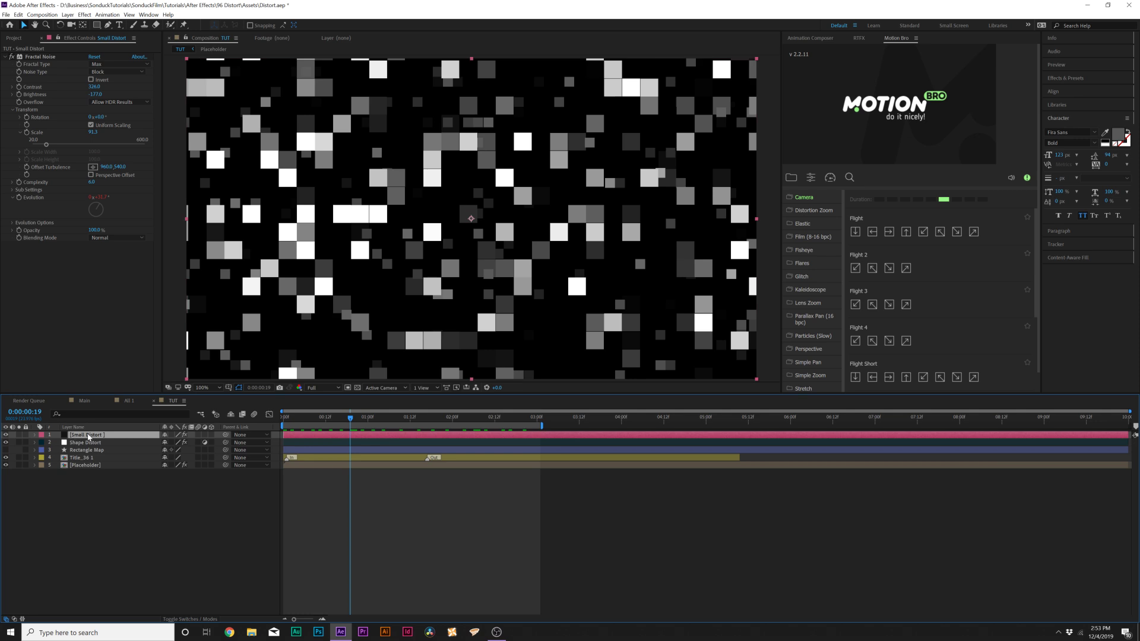
{"action": "left_click", "coordinate": [68, 15]}
{"action": "left_click", "coordinate": [113, 300]}
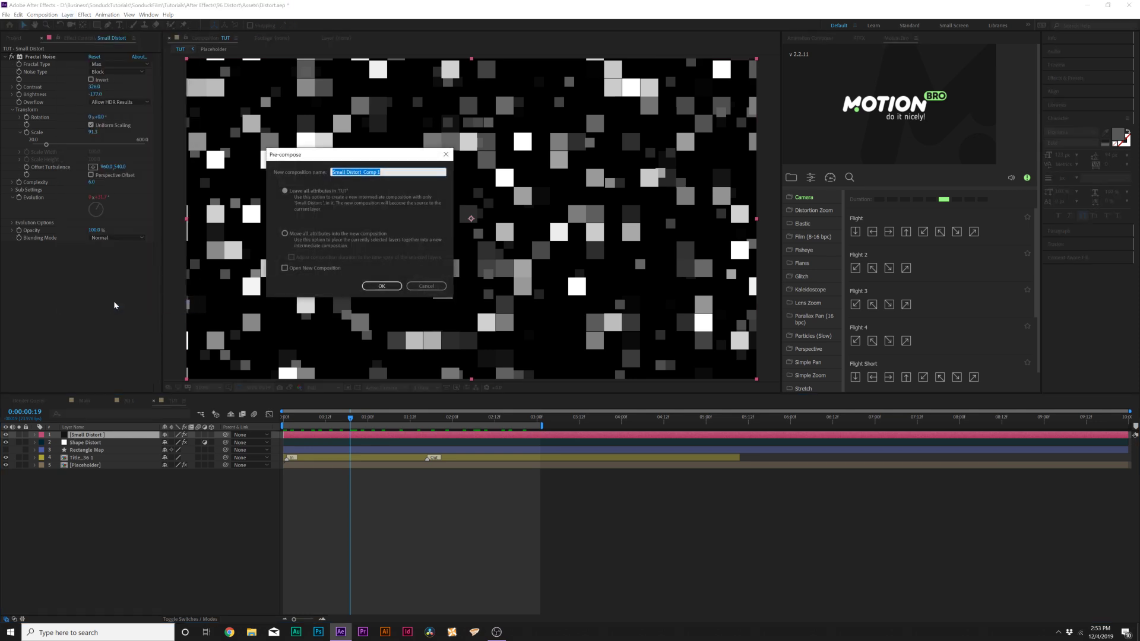
{"action": "key", "text": "End"}
{"action": "left_click", "coordinate": [339, 239]}
{"action": "left_click", "coordinate": [333, 240]}
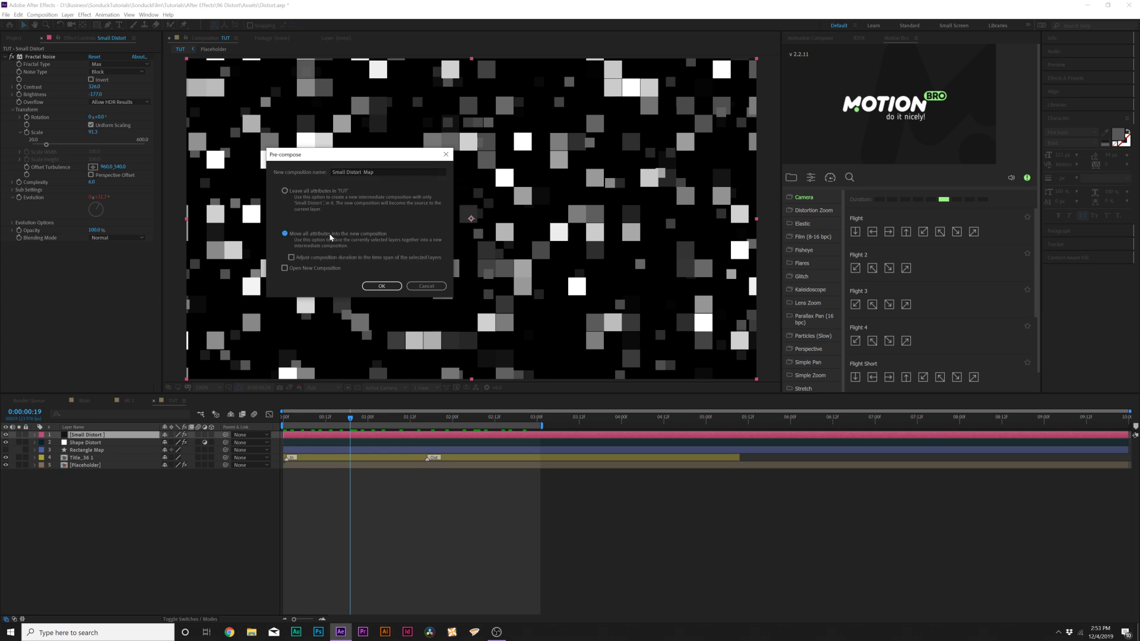
{"action": "left_click", "coordinate": [382, 286]}
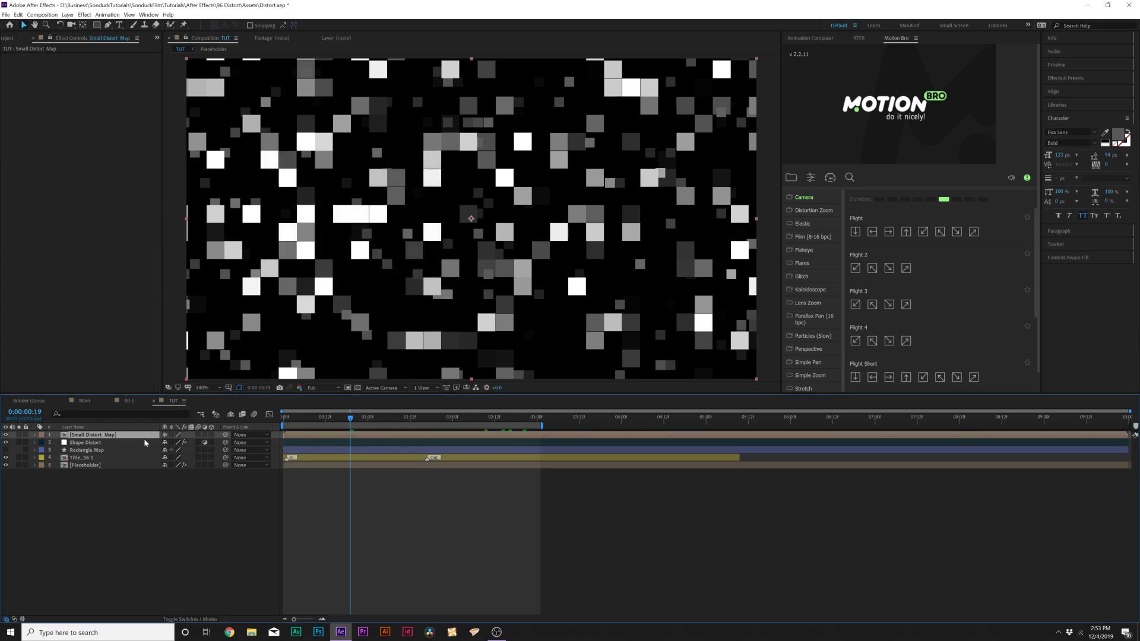
{"action": "left_click", "coordinate": [6, 435]}
Create an adjustment layer and apply Displacement Map to it, using Small Distort Map as the displacement map layer
{"action": "left_click", "coordinate": [68, 14]}
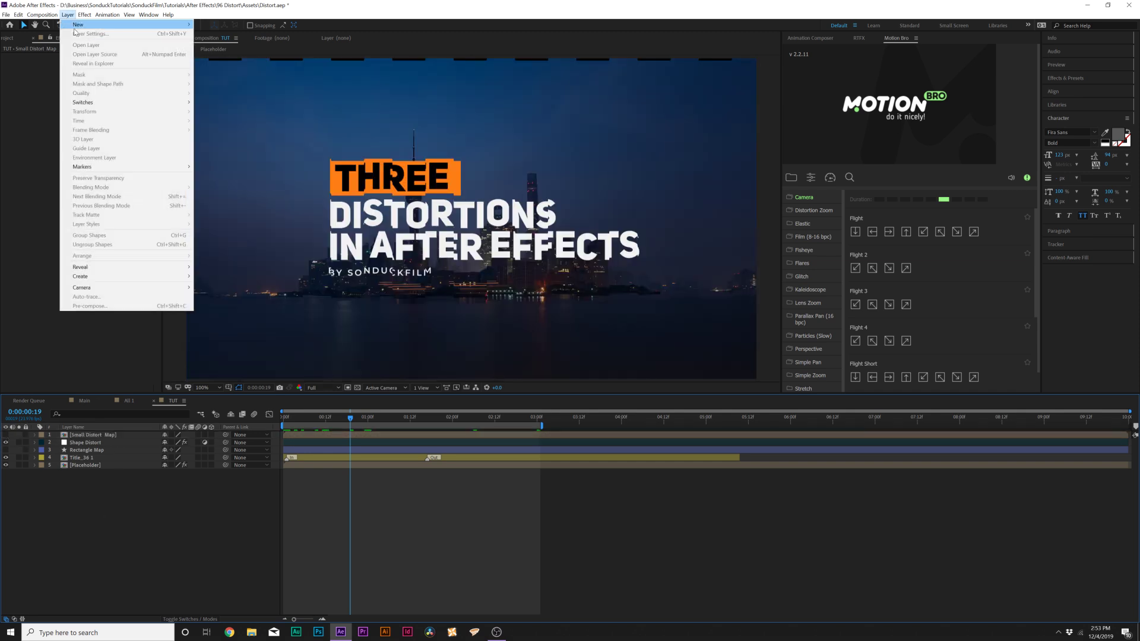
{"action": "mouse_move", "coordinate": [78, 25]}
{"action": "left_click", "coordinate": [226, 79]}
{"action": "left_click", "coordinate": [84, 14]}
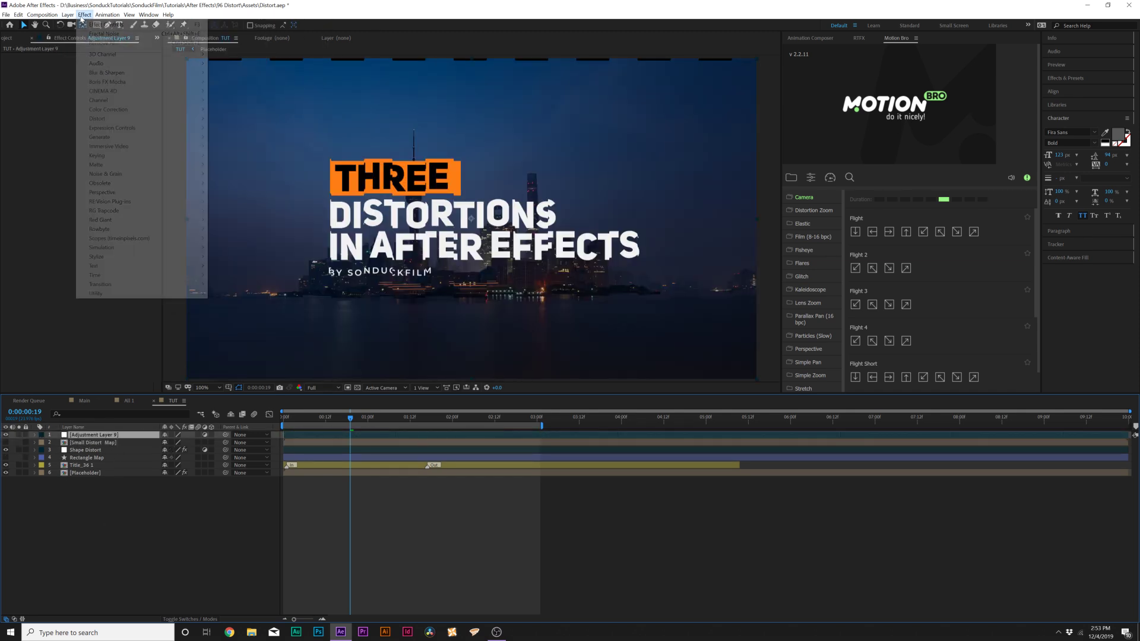
{"action": "mouse_move", "coordinate": [156, 120]}
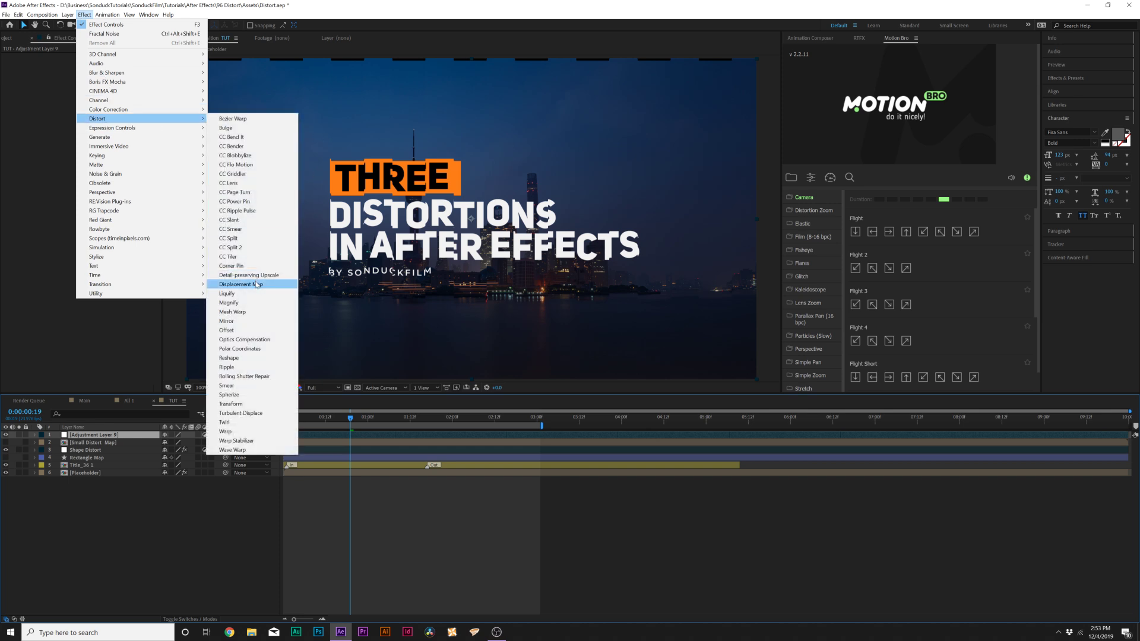
{"action": "left_click", "coordinate": [238, 282]}
{"action": "left_click", "coordinate": [103, 64]}
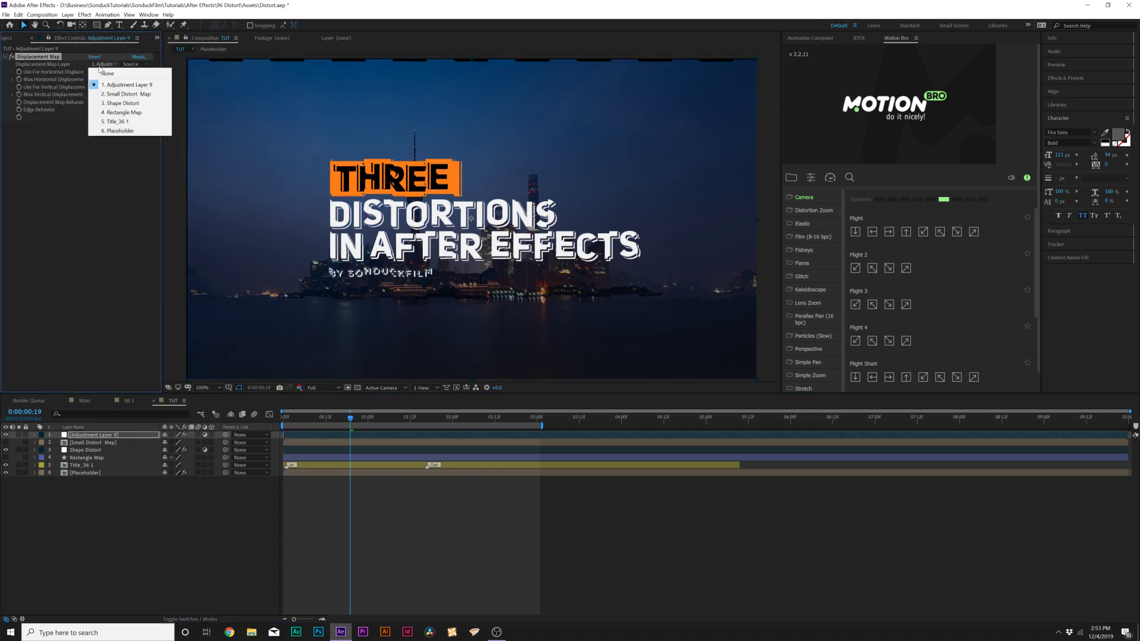
{"action": "left_click", "coordinate": [122, 96]}
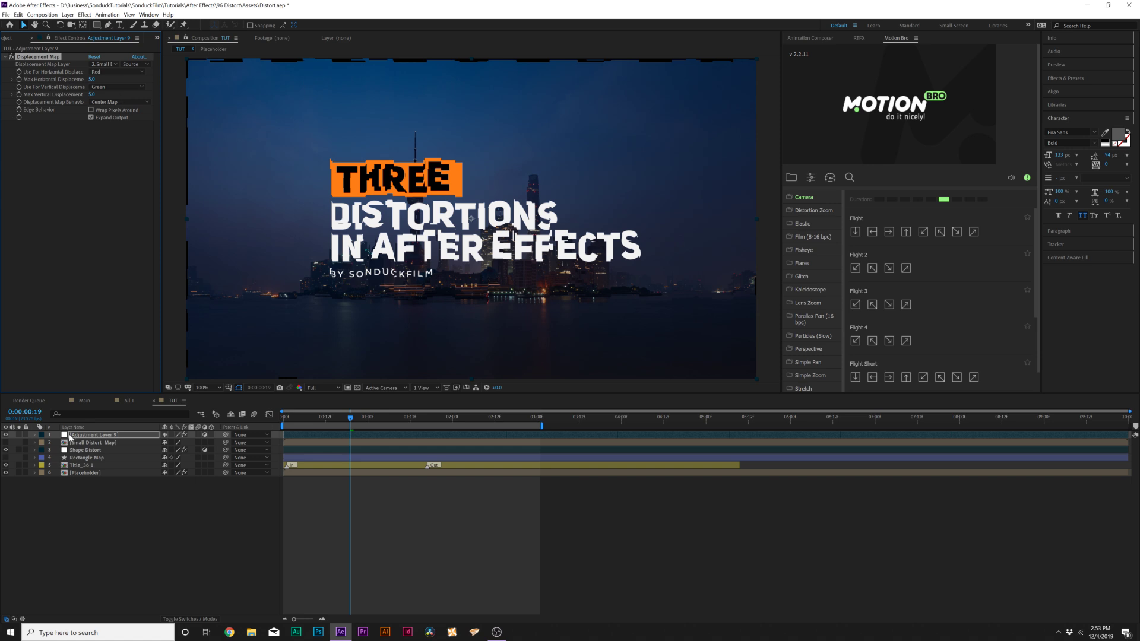
Rename the new adjustment layer "Small Distort" and move it below Title_36 1, directly above the Placeholder layer
{"action": "type", "text": "Small Distort"}
{"action": "key", "text": "Return"}
{"action": "left_click_drag", "start_coordinate": [83, 436], "coordinate": [92, 471]}
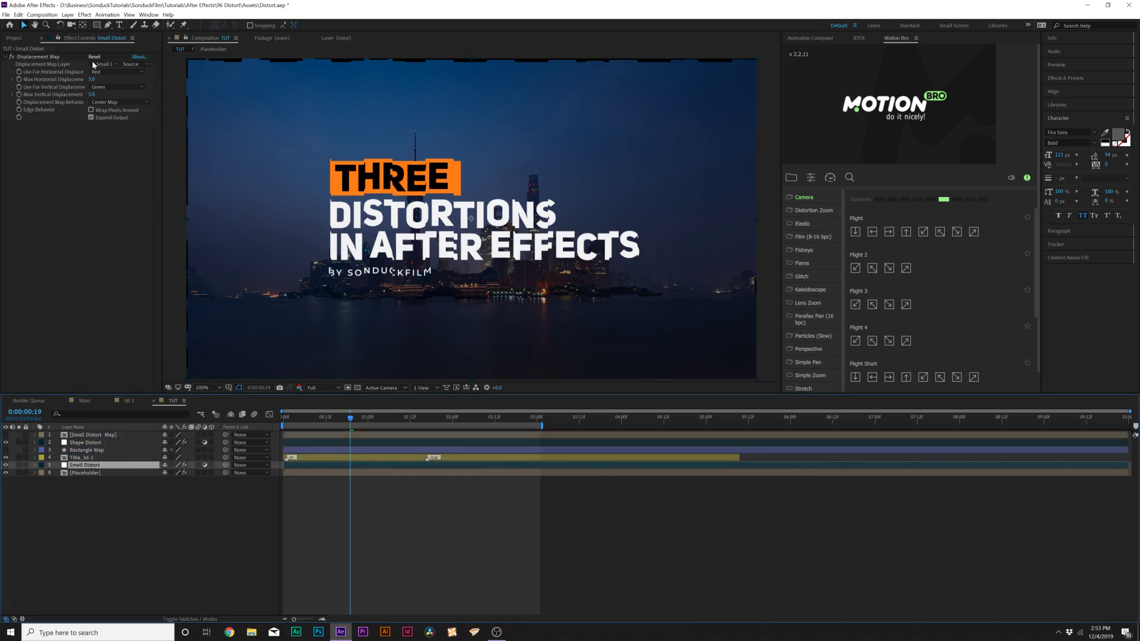
Set Small Distort's Max Horizontal Displacement to about 71 and enable Wrap Pixels Around
{"action": "left_click_drag", "start_coordinate": [92, 79], "coordinate": [275, 201]}
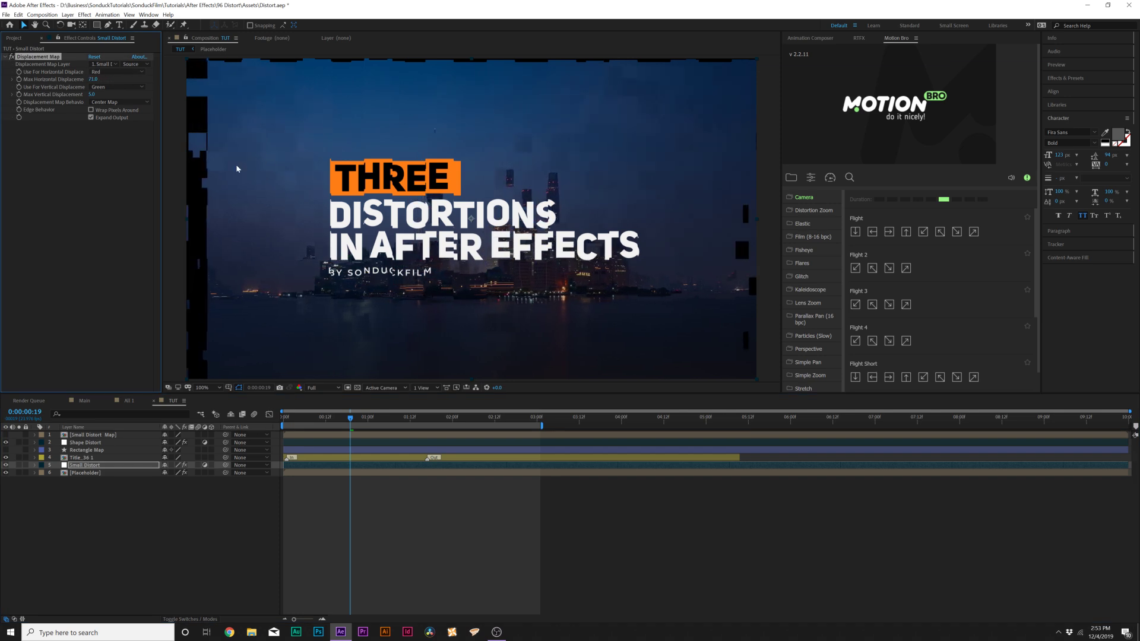
{"action": "left_click", "coordinate": [91, 111]}
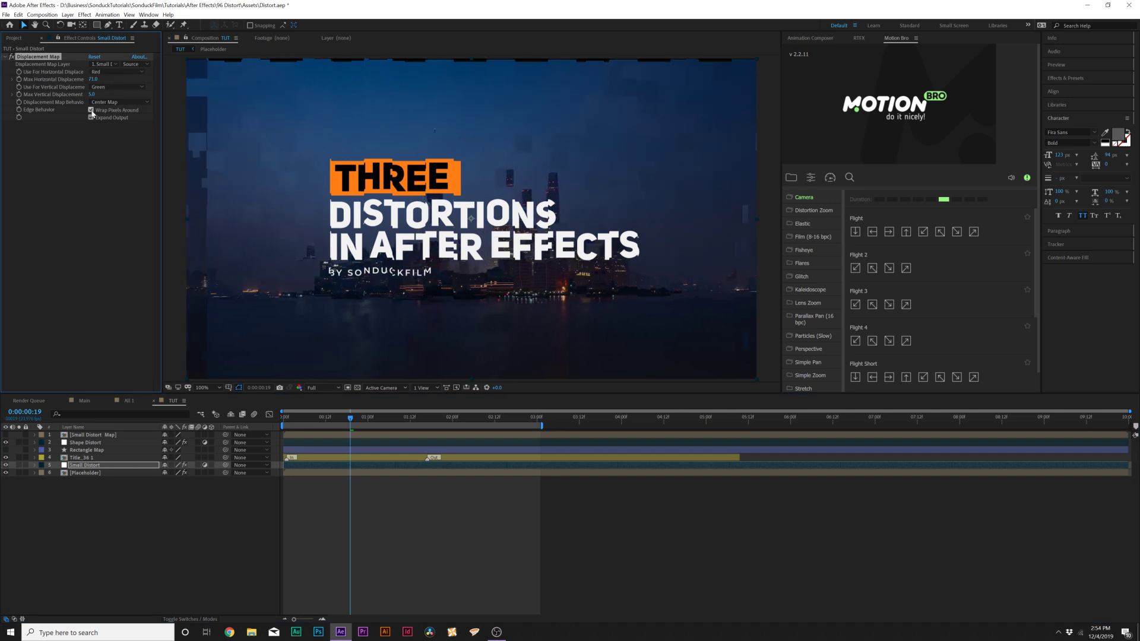
Drive Small Distort's Max Horizontal Displacement with the expression time*50
{"action": "left_click_drag", "start_coordinate": [93, 79], "coordinate": [21, 83]}
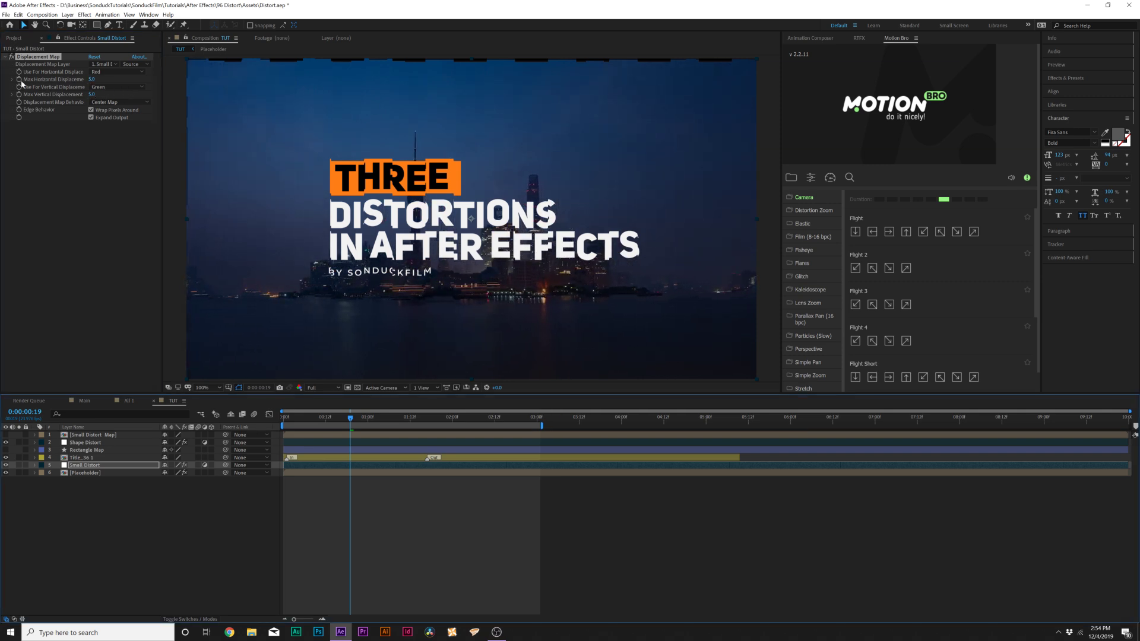
{"action": "left_click", "coordinate": [19, 79], "text": "alt"}
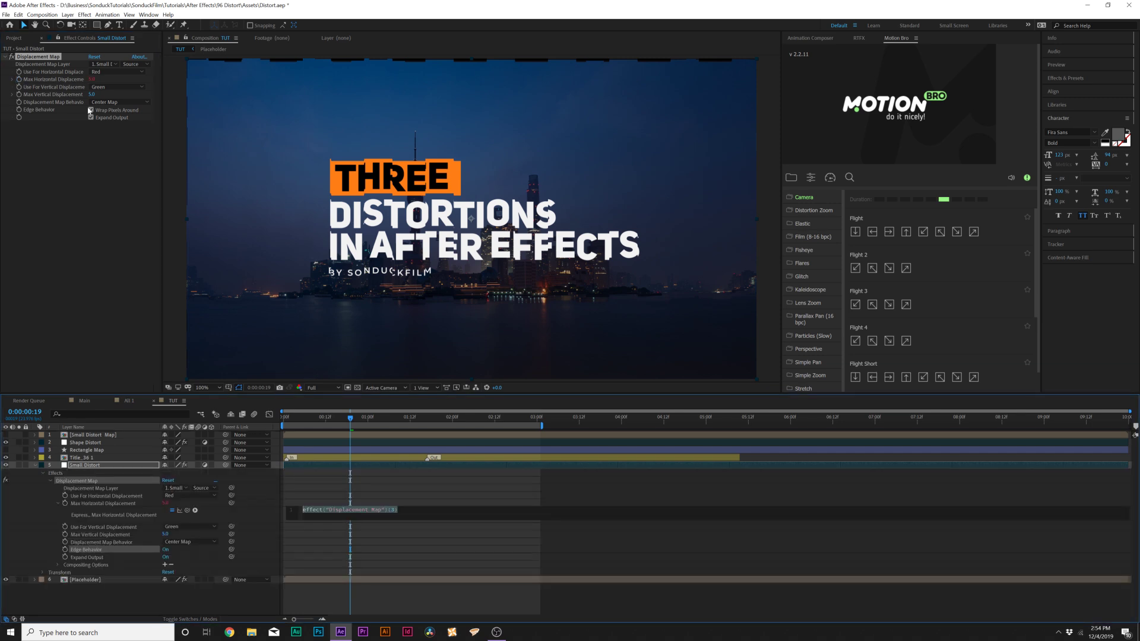
{"action": "type", "text": "time*50"}
{"action": "left_click", "coordinate": [325, 488]}
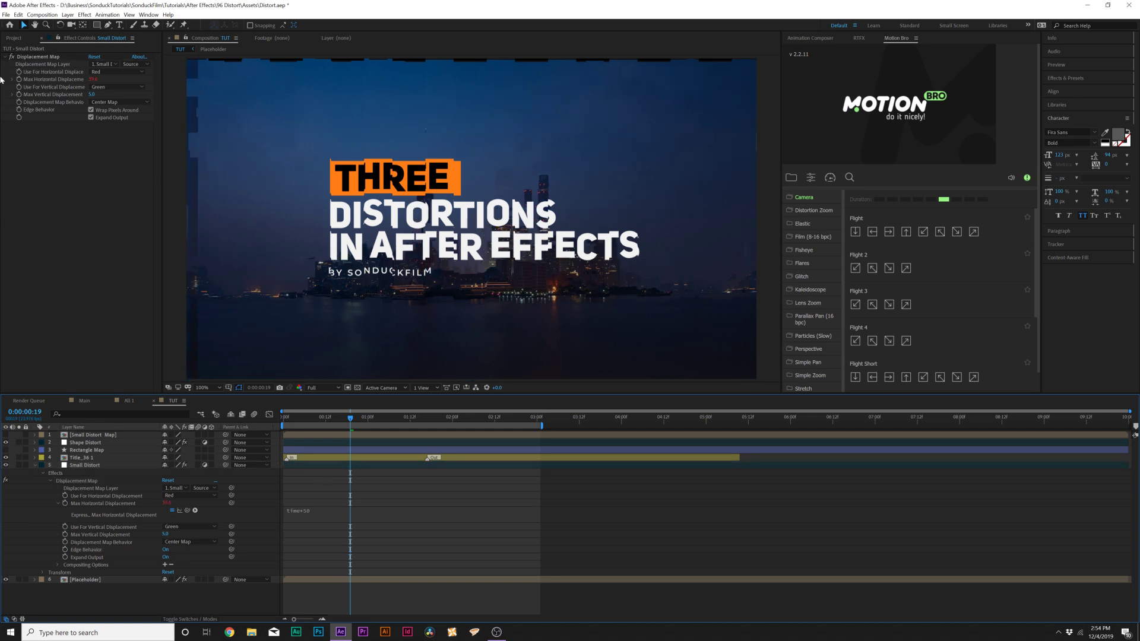
Drive Small Distort's Max Vertical Displacement with the expression wiggle(2,100)
{"action": "left_click", "coordinate": [19, 95], "text": "alt"}
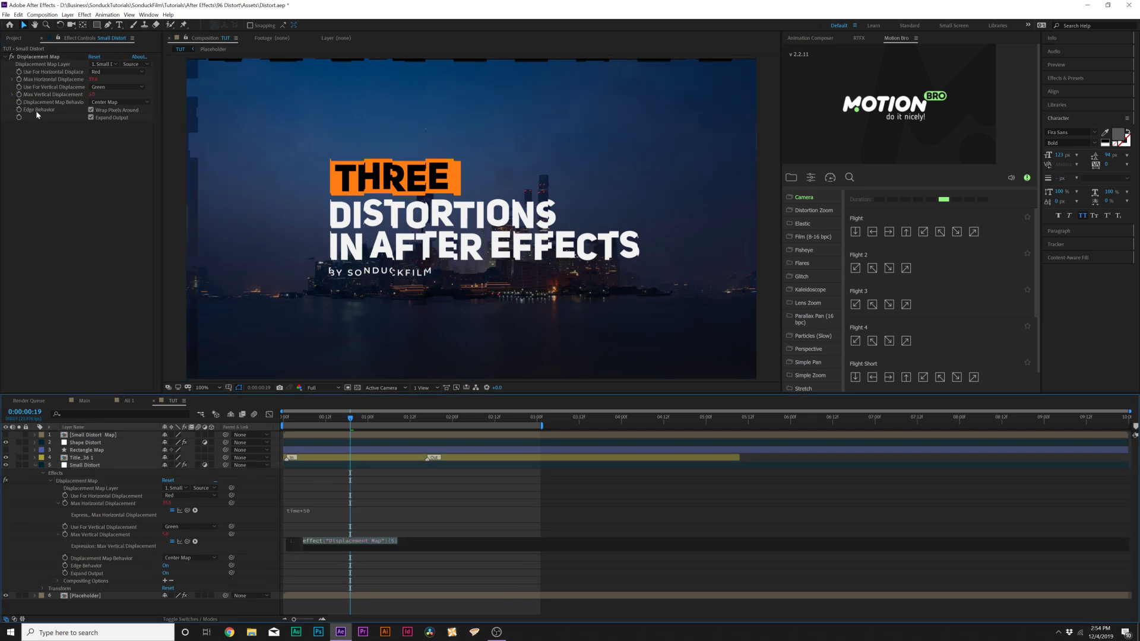
{"action": "type", "text": "wiggl"}
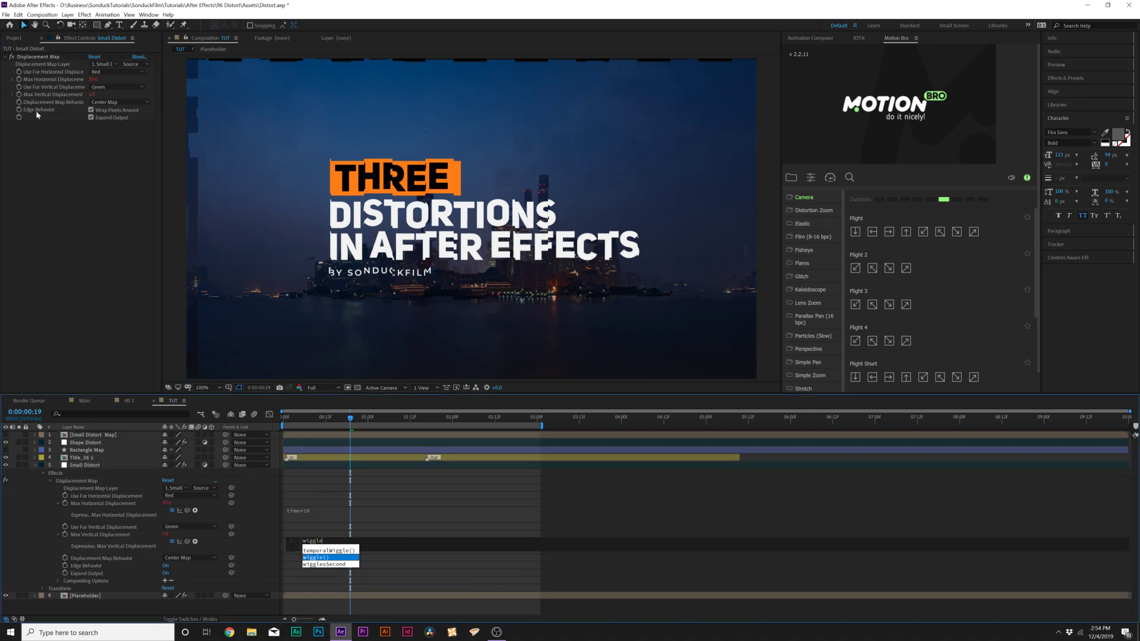
{"action": "type", "text": "e"}
{"action": "key", "text": "Return"}
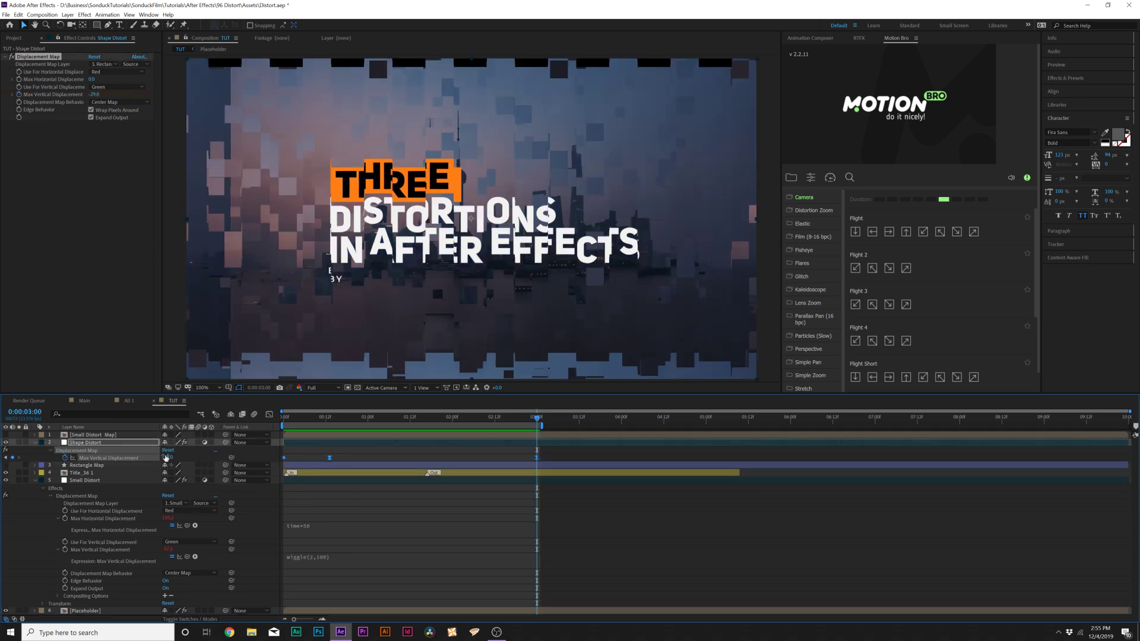
Set Shape Distort's Max Vertical Displacement at 0:00:03:00 to about -5 and preview the animation
{"action": "left_click", "coordinate": [232, 460]}
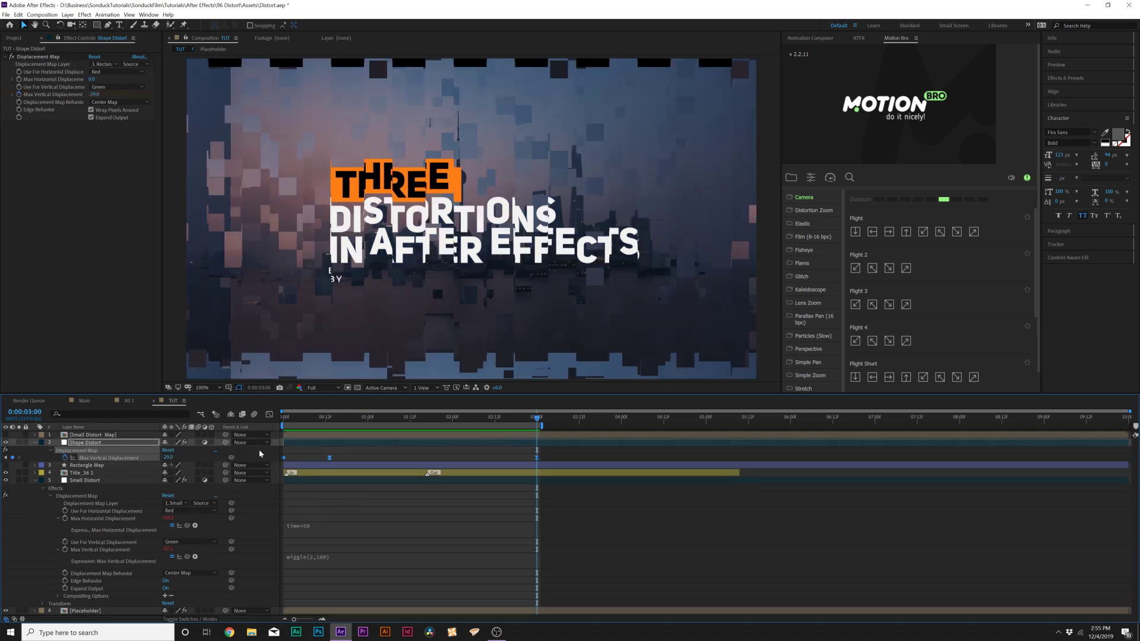
{"action": "left_click_drag", "start_coordinate": [168, 458], "coordinate": [182, 457]}
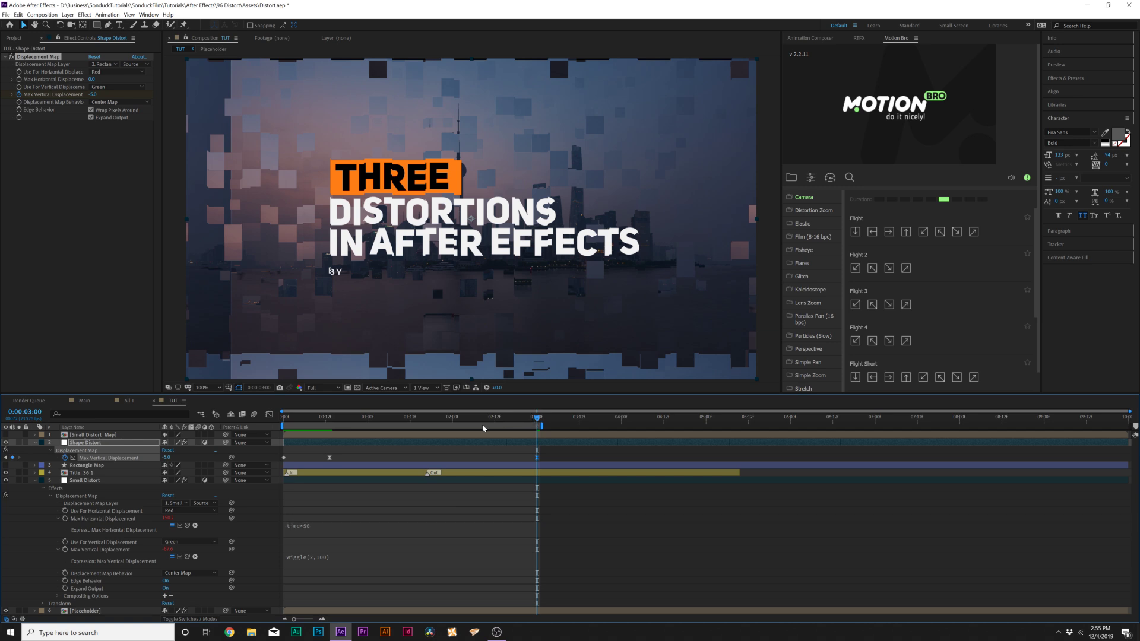
{"action": "key", "text": "space"}
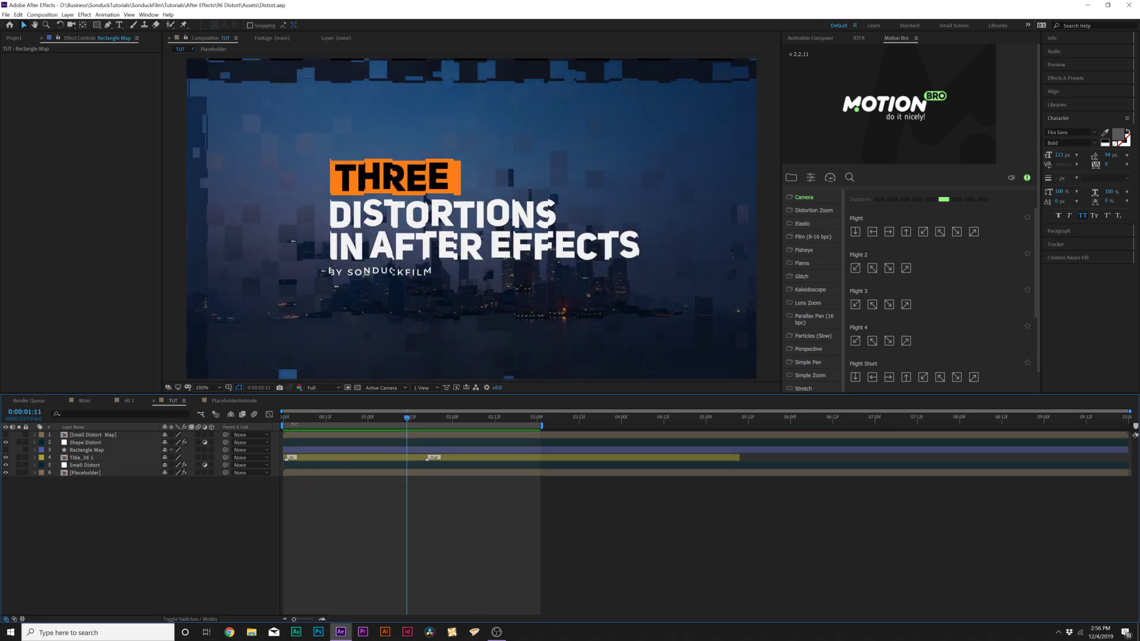
{"action": "key", "text": "space"}
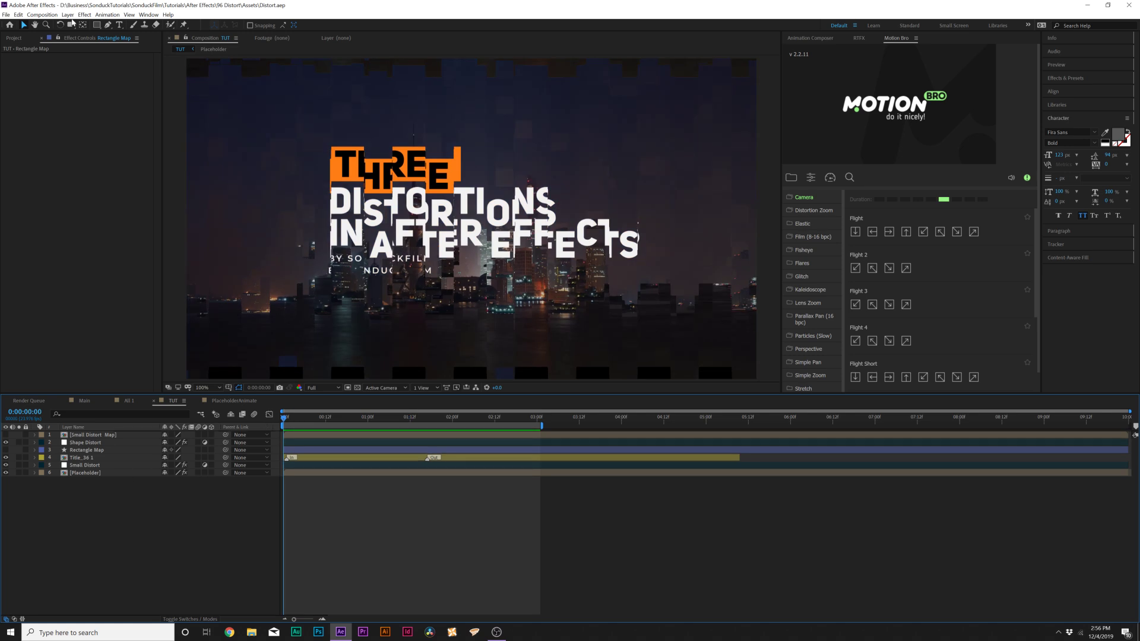
Create a null object and parent all the other layers to it
{"action": "left_click", "coordinate": [67, 15]}
{"action": "mouse_move", "coordinate": [78, 24]}
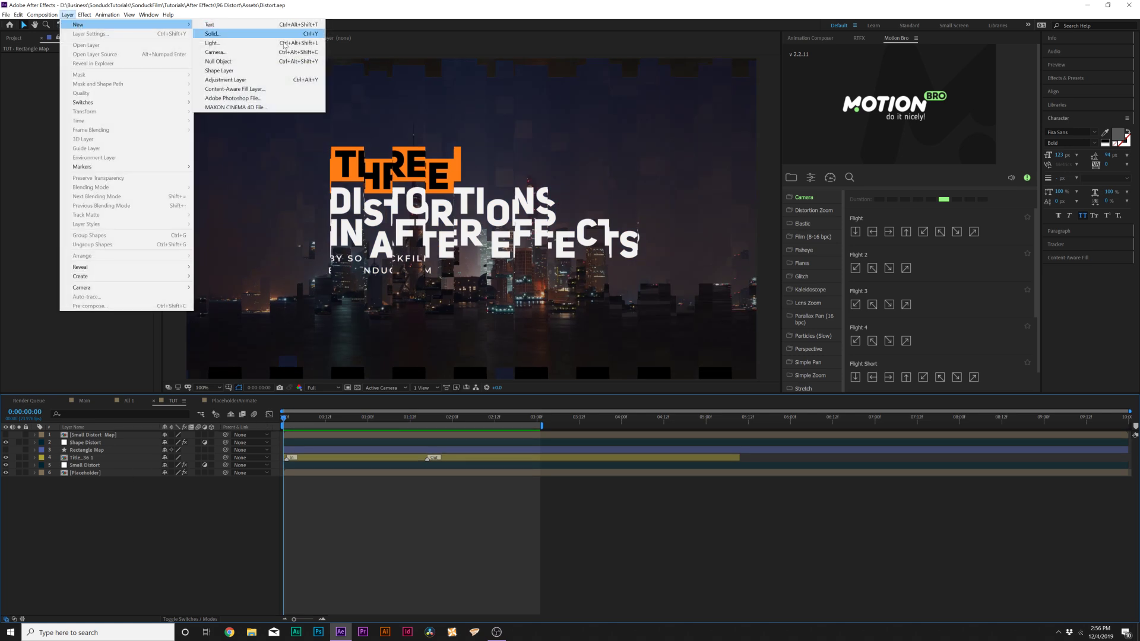
{"action": "left_click", "coordinate": [238, 61]}
{"action": "left_click_drag", "start_coordinate": [86, 528], "coordinate": [102, 436]}
Keyframe the null's Scale from 117% at the start to 107% at 0:00:03:00 and preview the movement
{"action": "key", "text": "s"}
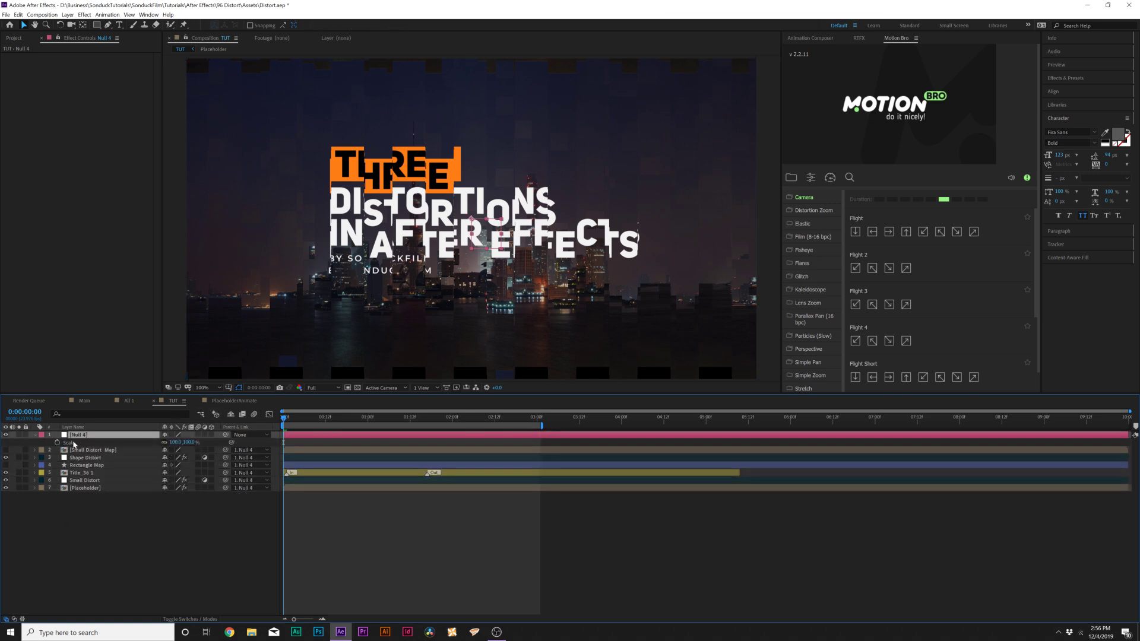
{"action": "left_click", "coordinate": [57, 442]}
{"action": "left_click_drag", "start_coordinate": [173, 442], "coordinate": [179, 443]}
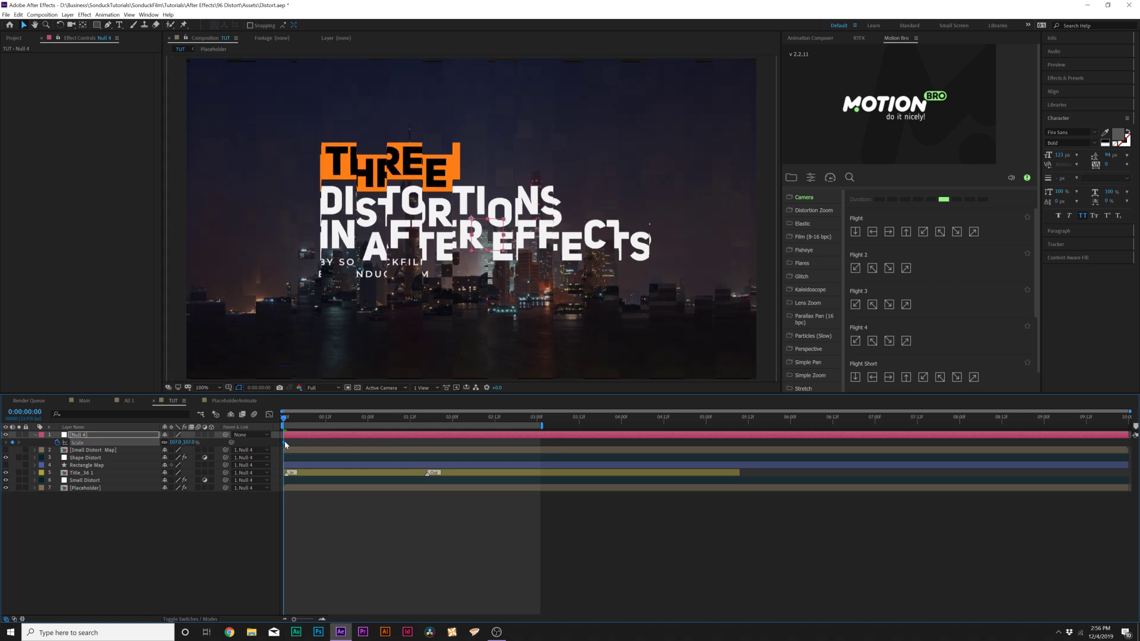
{"action": "left_click_drag", "start_coordinate": [333, 446], "coordinate": [494, 446]}
{"action": "left_click_drag", "start_coordinate": [176, 443], "coordinate": [178, 443]}
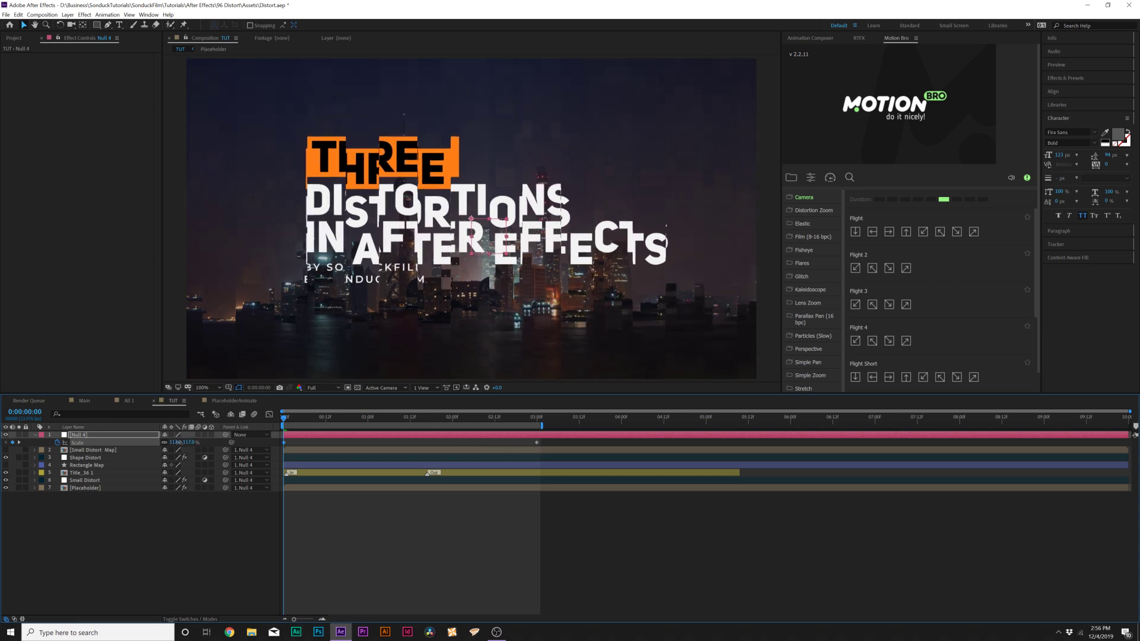
{"action": "left_click", "coordinate": [200, 518]}
{"action": "left_click_drag", "start_coordinate": [293, 421], "coordinate": [543, 429]}
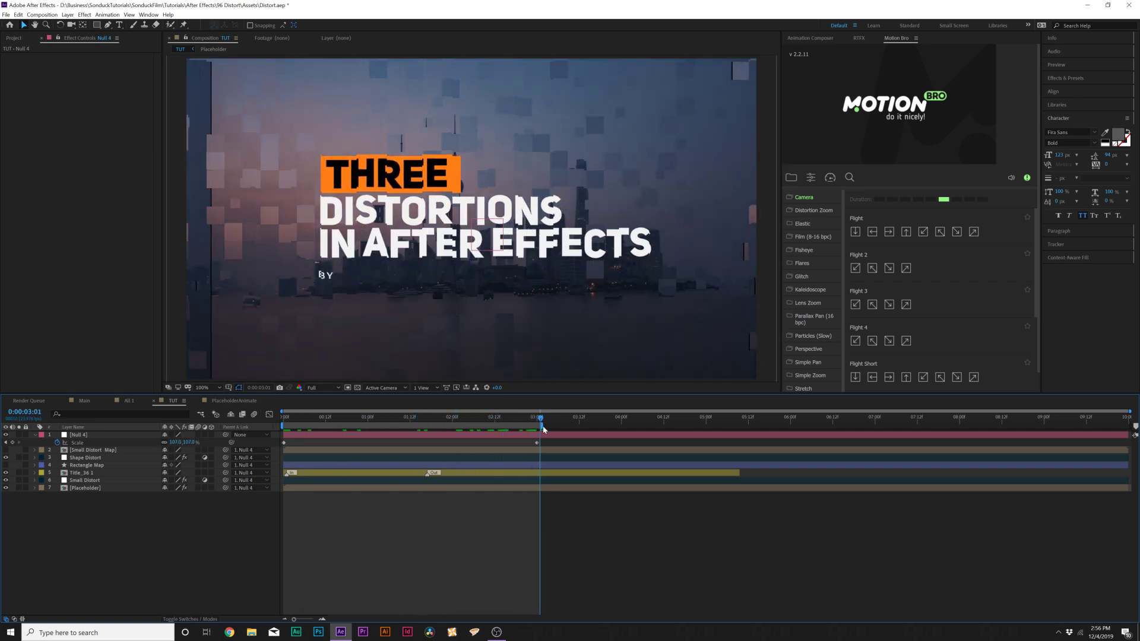
{"action": "key", "text": "space"}
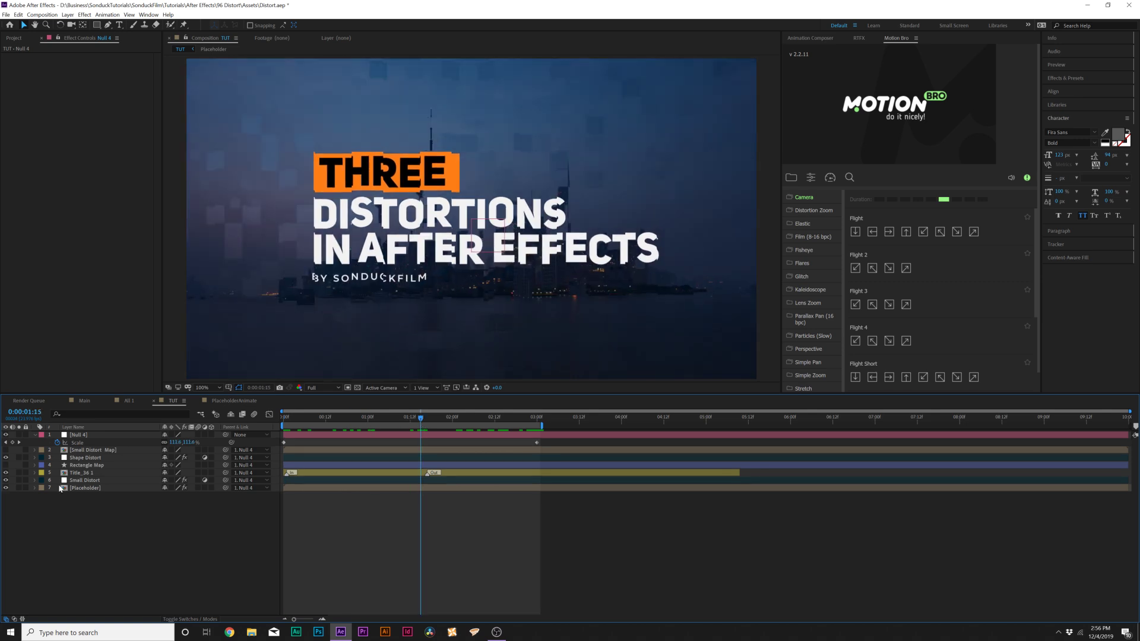
Keyframe the Placeholder layer's Scale from 100% at the start to about 115% at 0:00:03:00 and preview it
{"action": "left_click", "coordinate": [88, 488]}
{"action": "key", "text": "Home"}
{"action": "key", "text": "s"}
{"action": "left_click", "coordinate": [57, 496]}
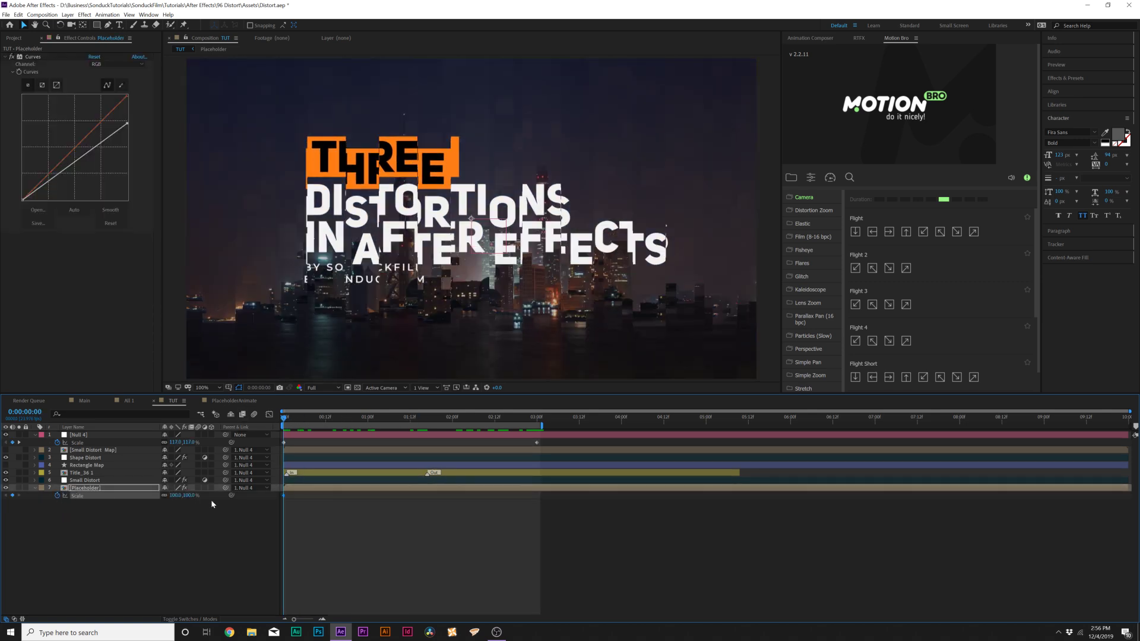
{"action": "left_click_drag", "start_coordinate": [297, 418], "coordinate": [537, 418]}
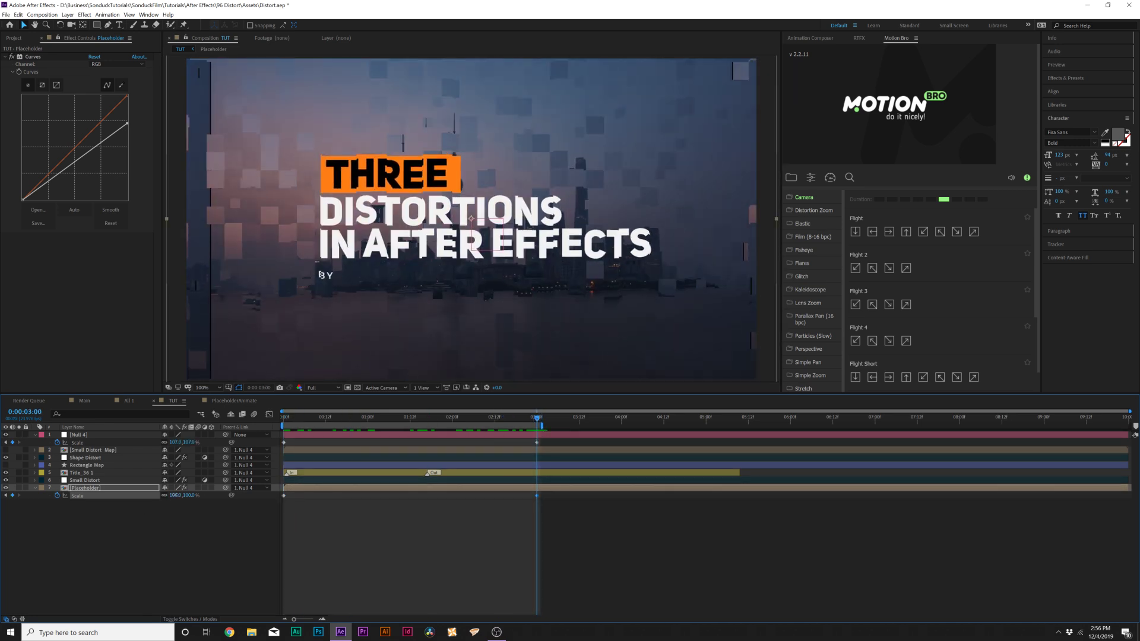
{"action": "left_click_drag", "start_coordinate": [175, 495], "coordinate": [178, 494]}
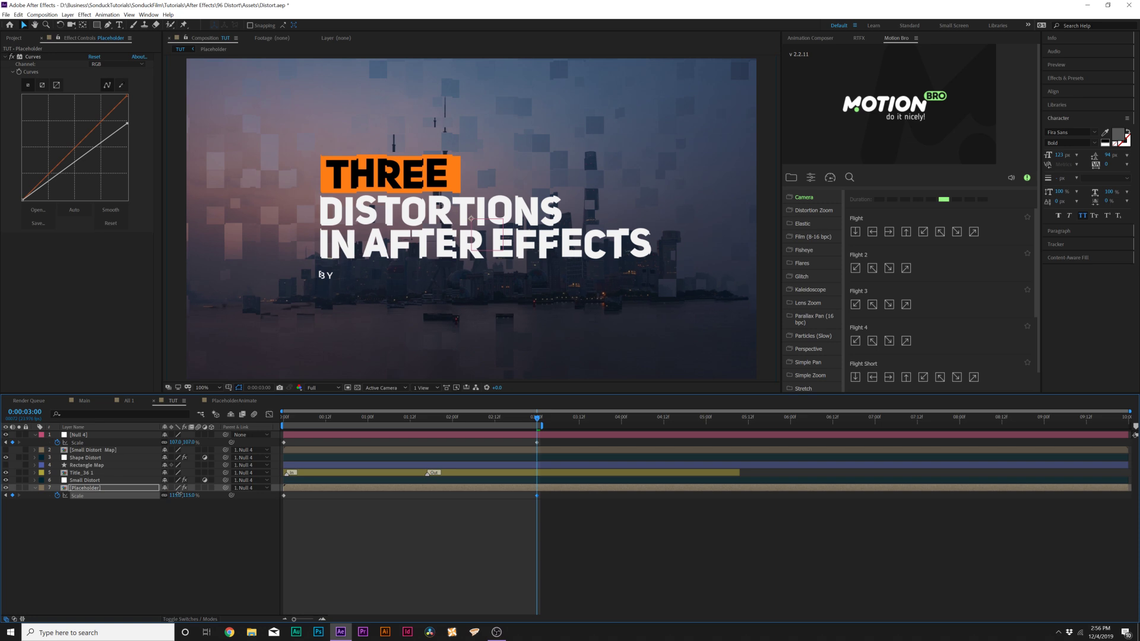
{"action": "key", "text": "F2"}
{"action": "key", "text": "Home"}
{"action": "key", "text": "space"}
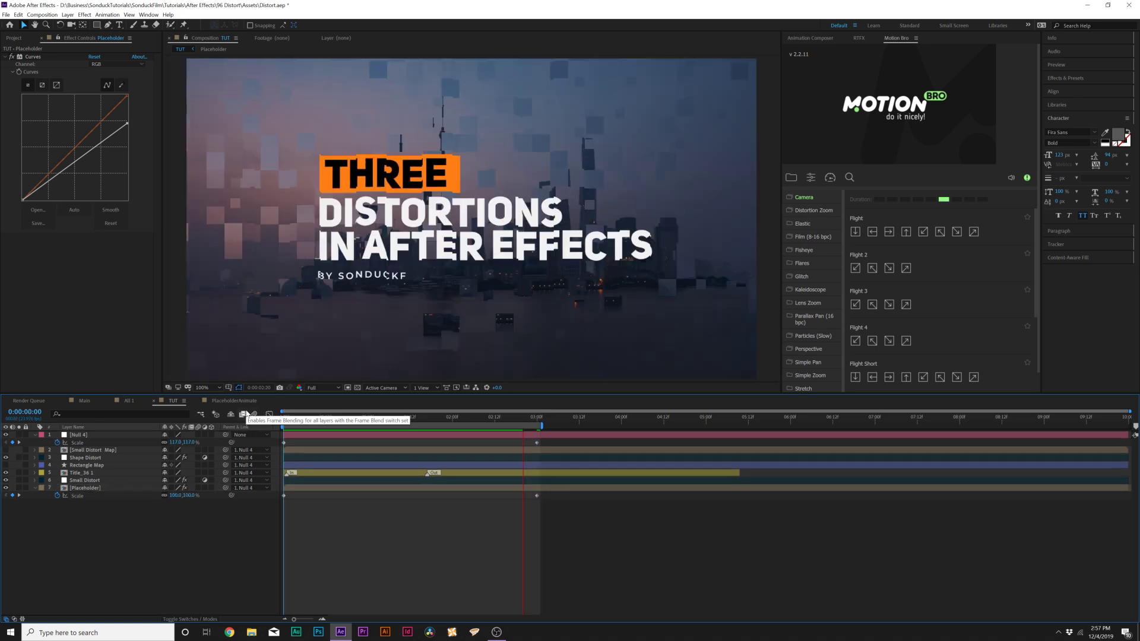
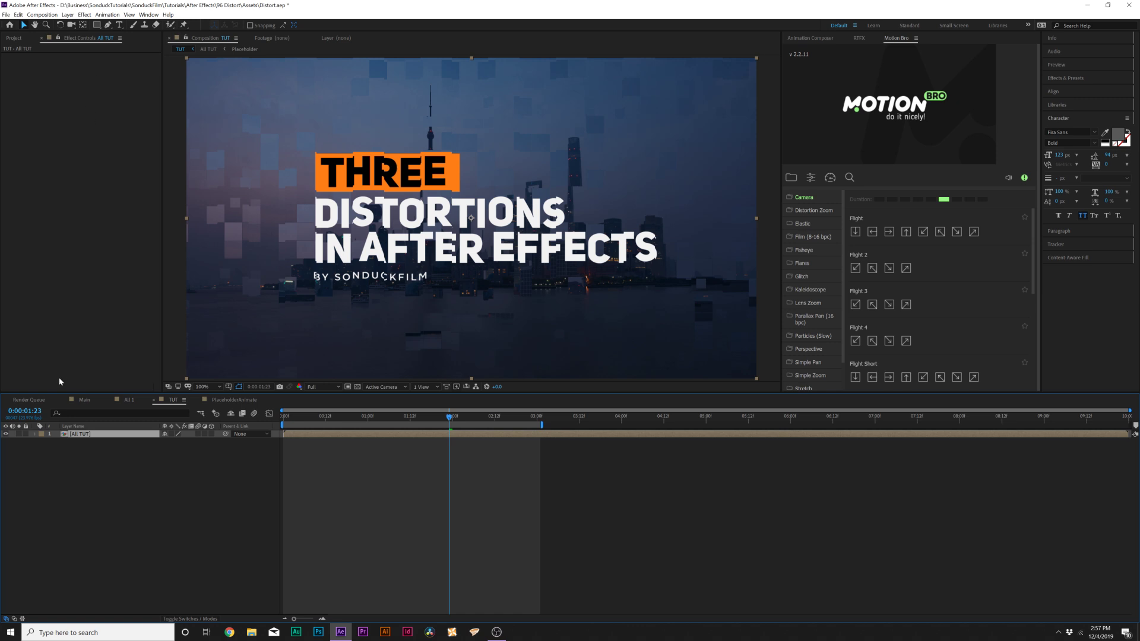
Apply Shift Channels to the All TUT layer, taking both green and blue from Full Off
{"action": "left_click", "coordinate": [83, 15]}
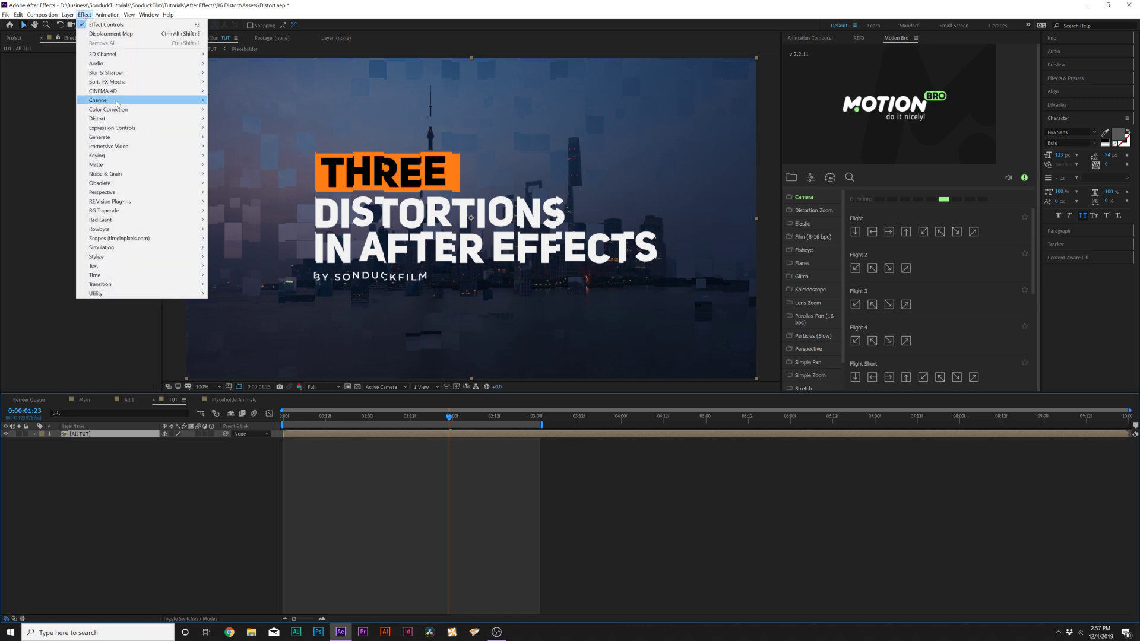
{"action": "mouse_move", "coordinate": [119, 101]}
{"action": "left_click", "coordinate": [236, 202]}
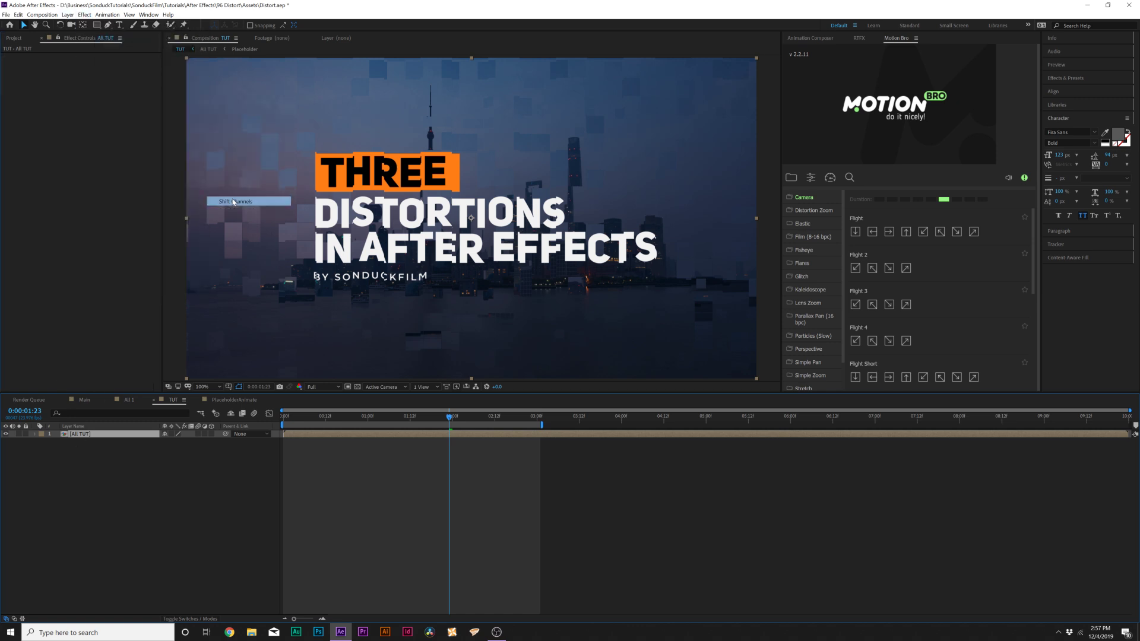
{"action": "left_click", "coordinate": [104, 81]}
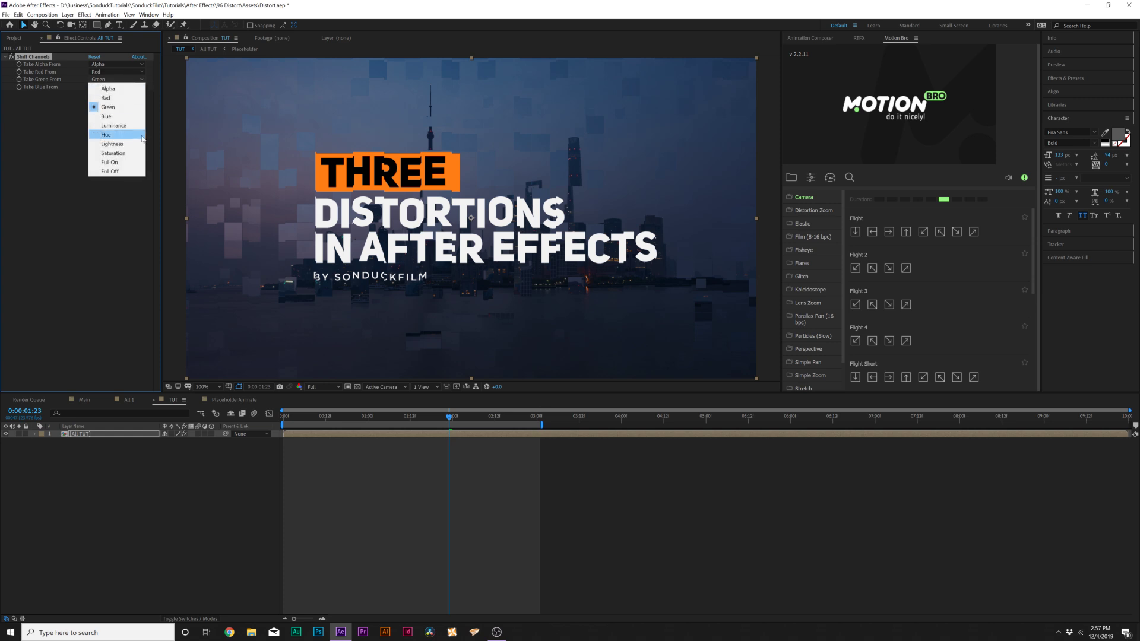
{"action": "left_click", "coordinate": [110, 172]}
{"action": "left_click", "coordinate": [113, 86]}
{"action": "left_click", "coordinate": [110, 178]}
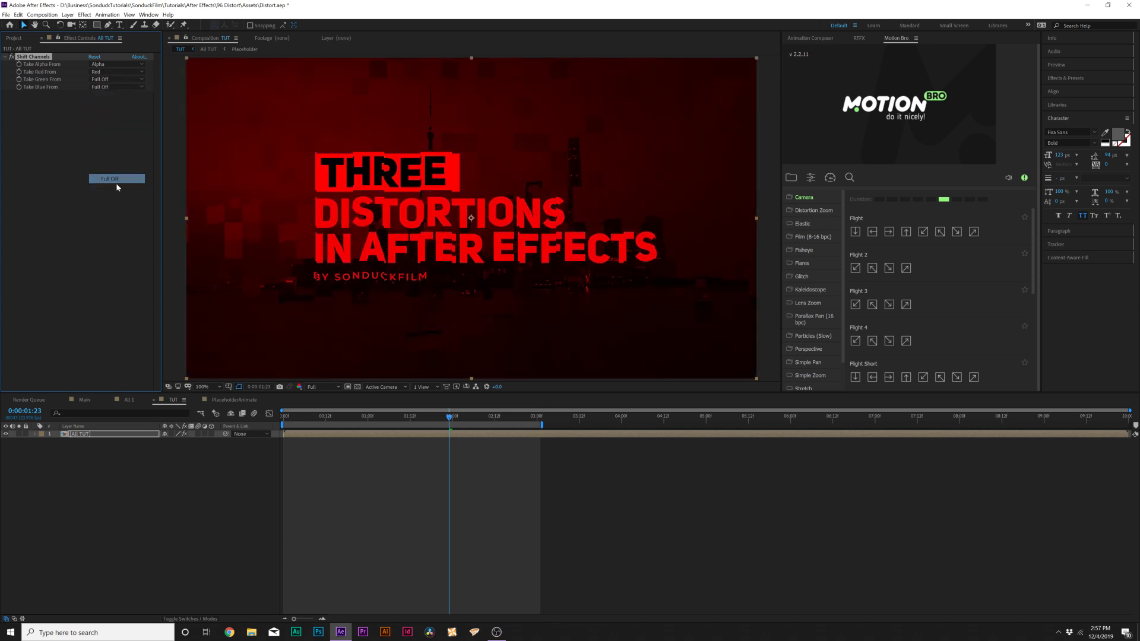
Duplicate the red All TUT layer and make the copy green-only, taking red from Full Off and green from Green
{"action": "left_click", "coordinate": [87, 434]}
{"action": "left_click", "coordinate": [18, 14]}
{"action": "left_click", "coordinate": [48, 120]}
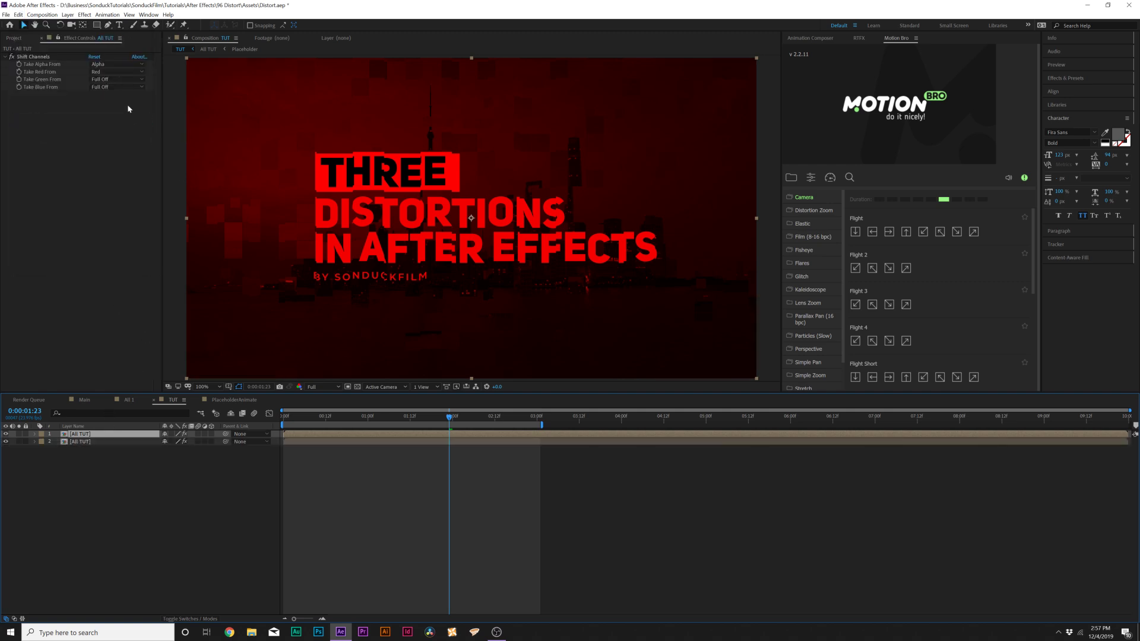
{"action": "left_click", "coordinate": [112, 72]}
{"action": "left_click", "coordinate": [109, 164]}
{"action": "left_click", "coordinate": [114, 79]}
{"action": "left_click", "coordinate": [108, 107]}
Duplicate the green All TUT layer and make the copy blue-only, taking green from Full Off and blue from Blue
{"action": "left_click", "coordinate": [95, 437]}
{"action": "key", "text": "ctrl+d"}
{"action": "left_click", "coordinate": [108, 80]}
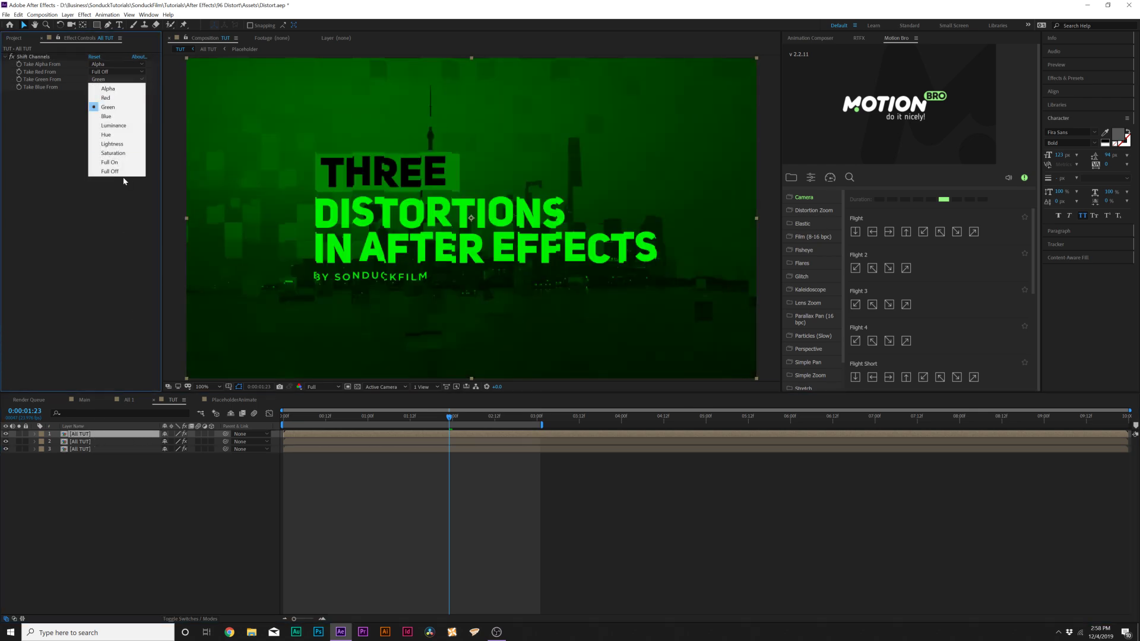
{"action": "left_click", "coordinate": [122, 173]}
{"action": "left_click", "coordinate": [108, 86]}
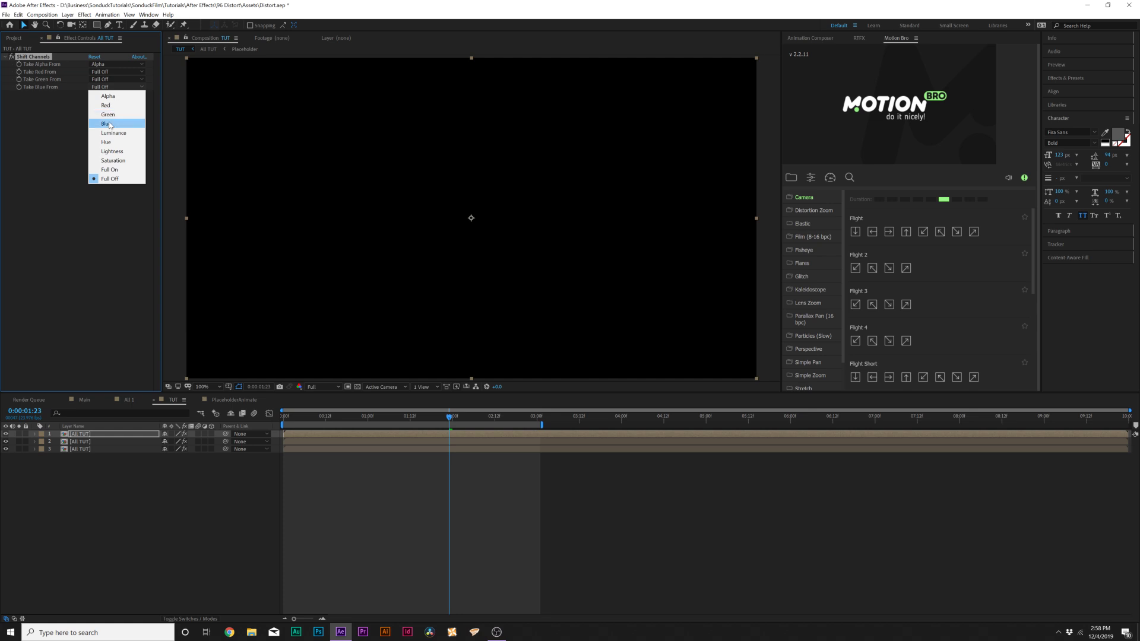
{"action": "left_click", "coordinate": [107, 123]}
Set the blending mode of the upper two All TUT layers to Screen
{"action": "left_click", "coordinate": [82, 442], "text": "shift"}
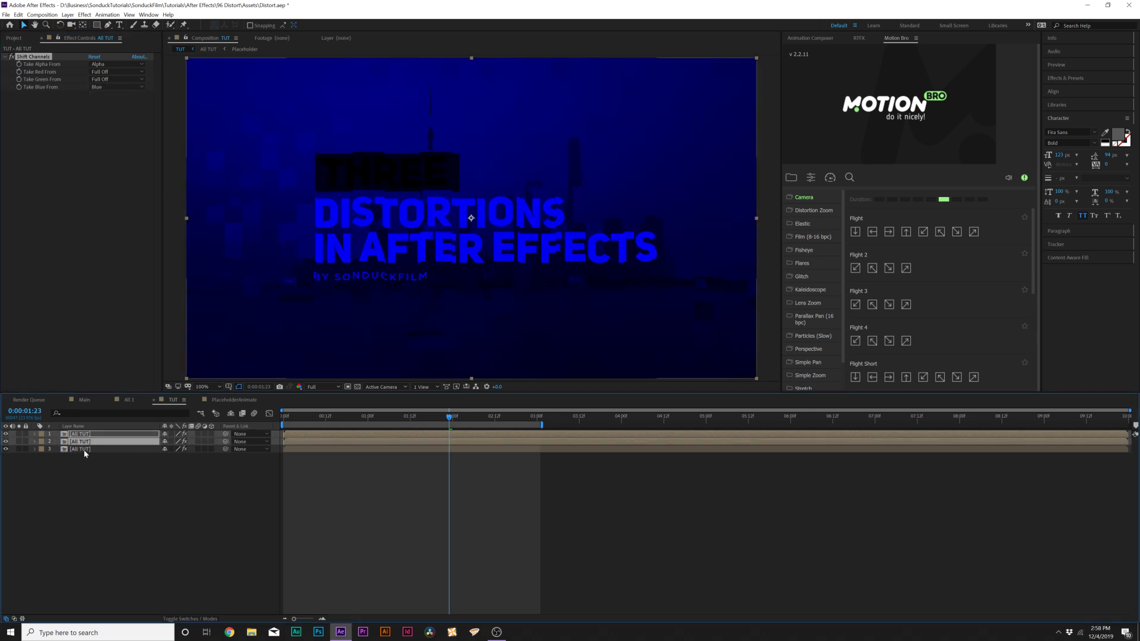
{"action": "left_click", "coordinate": [184, 619]}
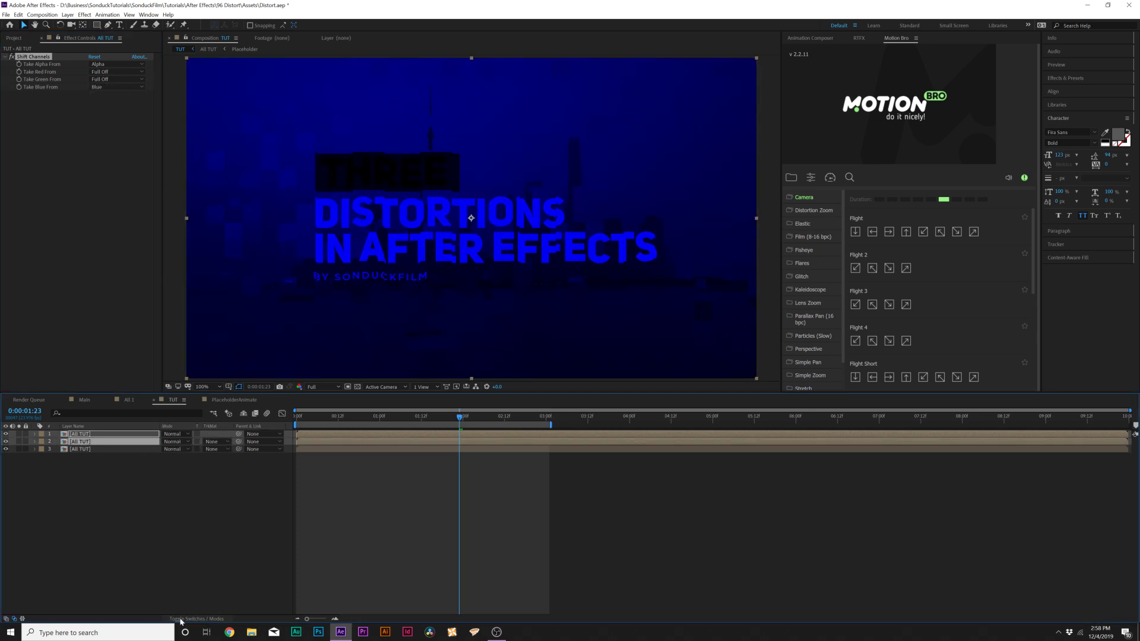
{"action": "left_click", "coordinate": [171, 439]}
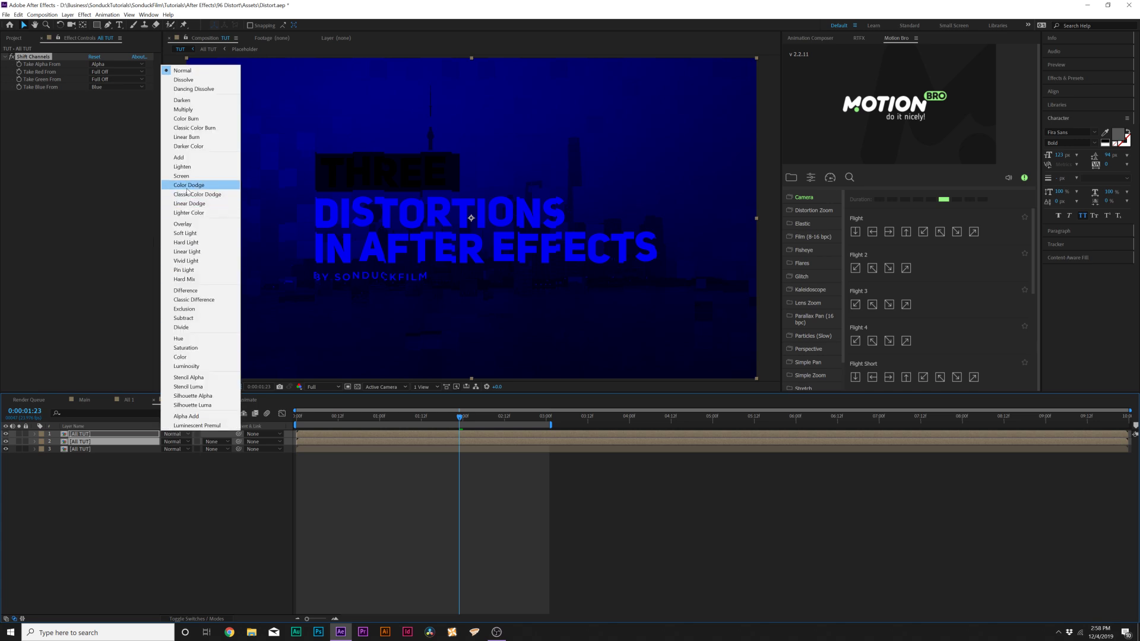
{"action": "left_click", "coordinate": [199, 173]}
{"action": "left_click", "coordinate": [143, 496]}
Add the expression wiggle(2,5) to the Position of the blue All TUT layer and preview the channel split
{"action": "left_click", "coordinate": [81, 435]}
{"action": "key", "text": "p"}
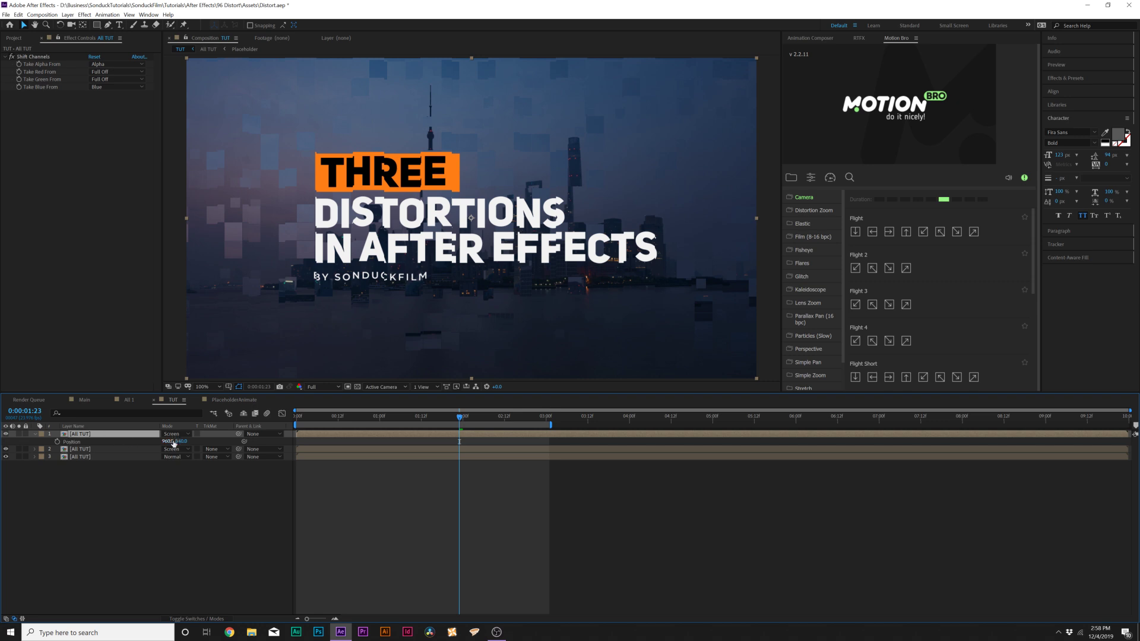
{"action": "mouse_move", "coordinate": [171, 441]}
{"action": "left_mouse_down"}
{"action": "mouse_move", "coordinate": [159, 443]}
{"action": "mouse_move", "coordinate": [182, 446]}
{"action": "left_mouse_up"}
{"action": "left_click", "coordinate": [58, 442], "text": "alt"}
{"action": "type", "text": "wiggle(2,5"}
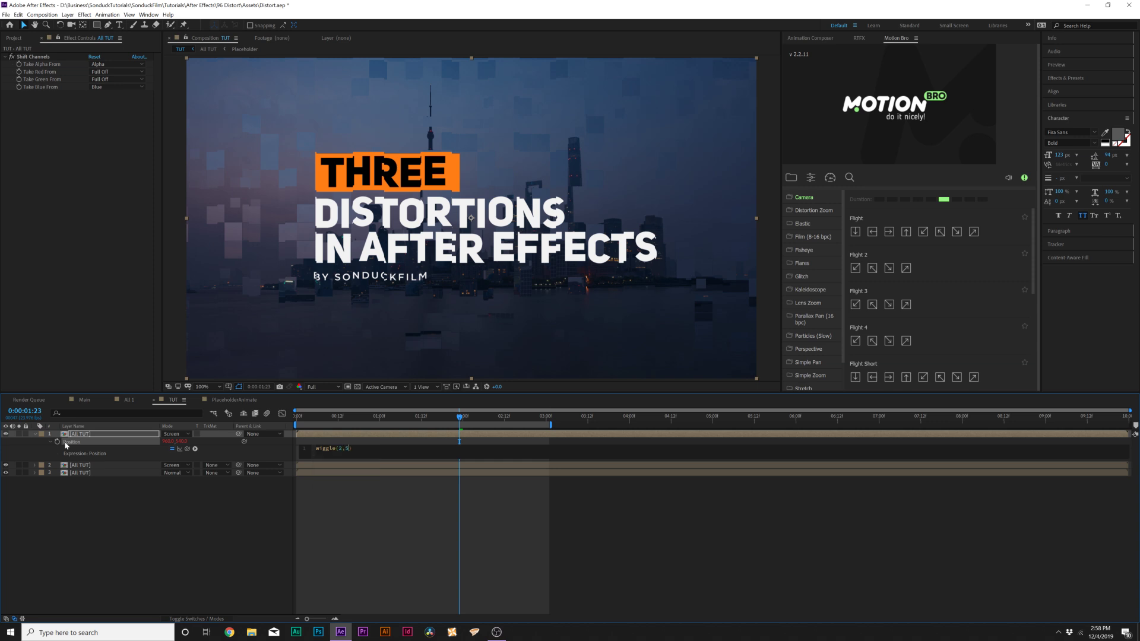
{"action": "left_click", "coordinate": [133, 529]}
{"action": "key", "text": "space"}
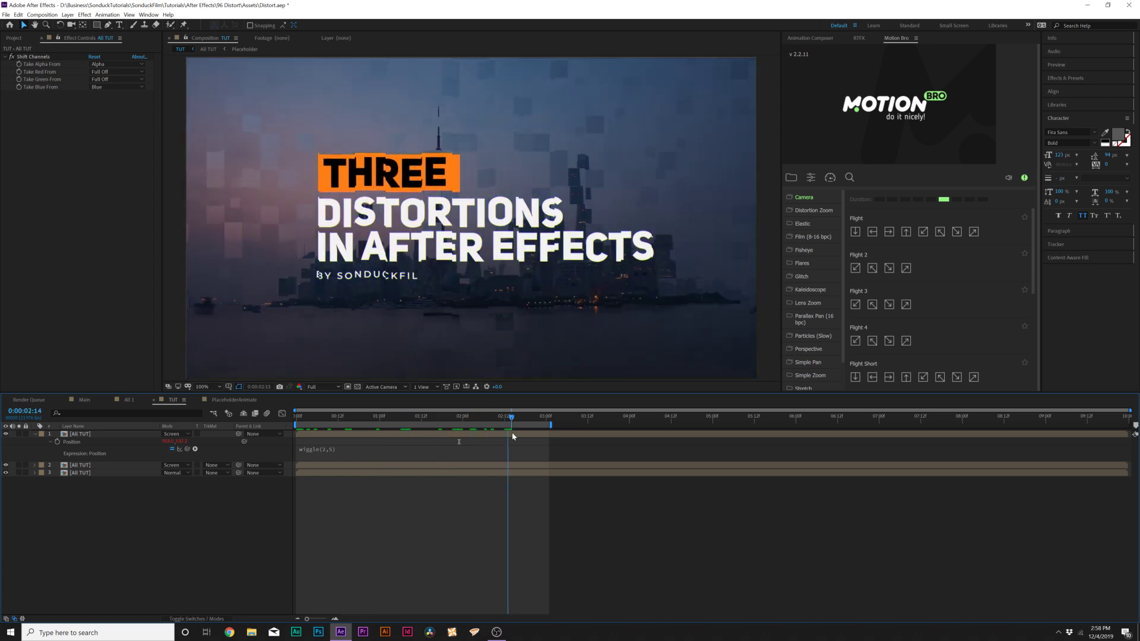
Add the expression wiggle(2,5) to the Position of the green All TUT layer and preview the channel split
{"action": "left_click", "coordinate": [107, 467]}
{"action": "key", "text": "p"}
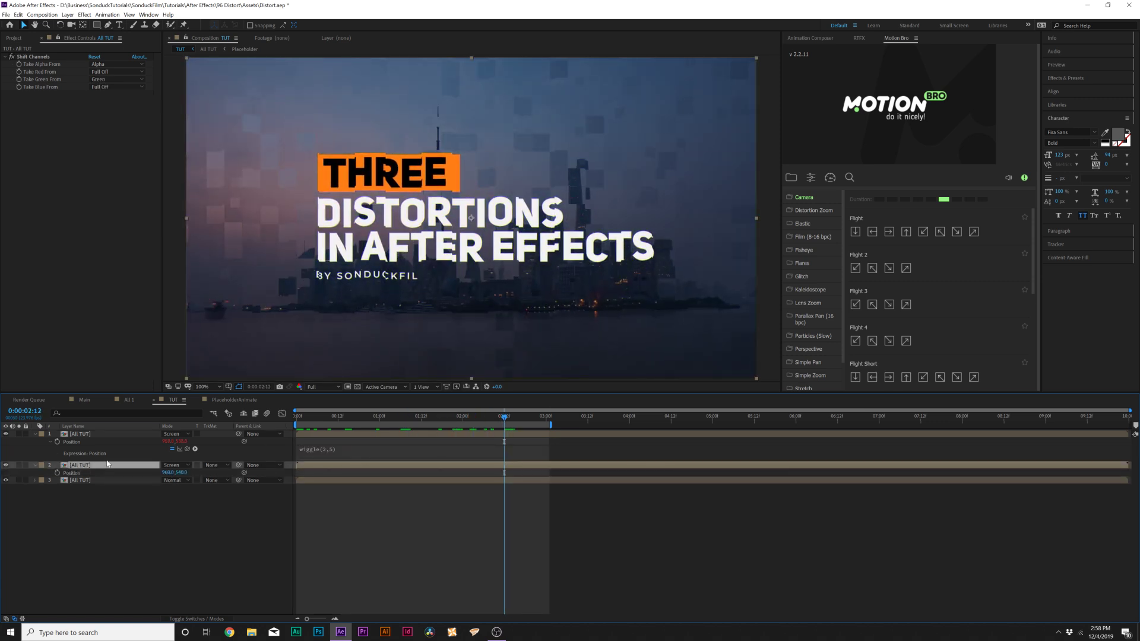
{"action": "left_click", "coordinate": [57, 474], "text": "alt"}
{"action": "type", "text": "wiggle(2,5)"}
{"action": "left_click", "coordinate": [372, 407]}
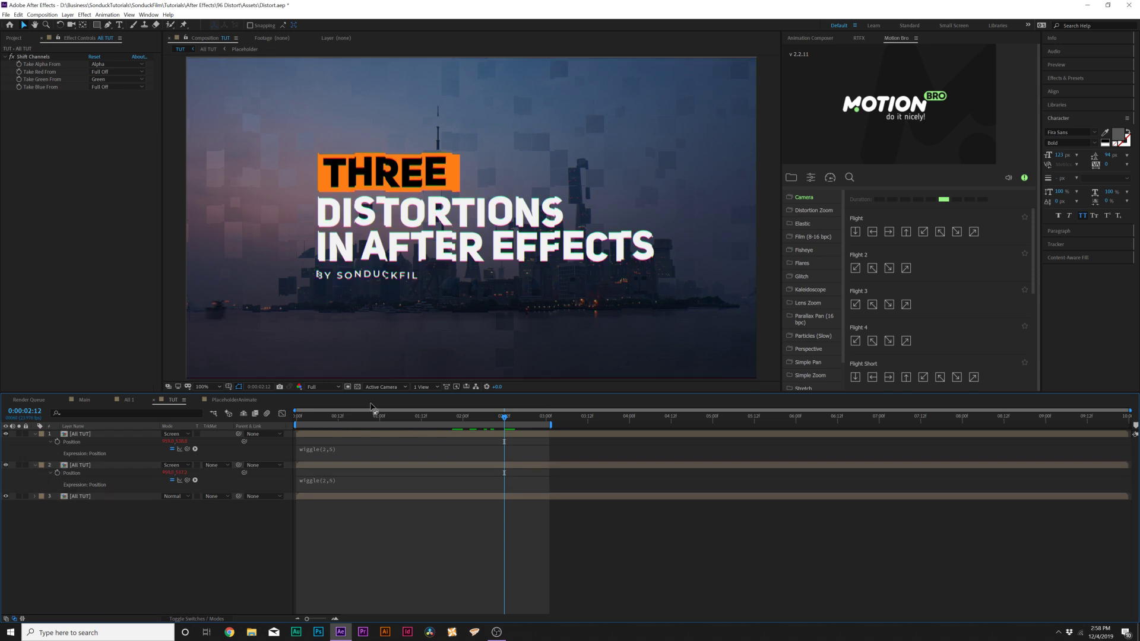
{"action": "key", "text": "space"}
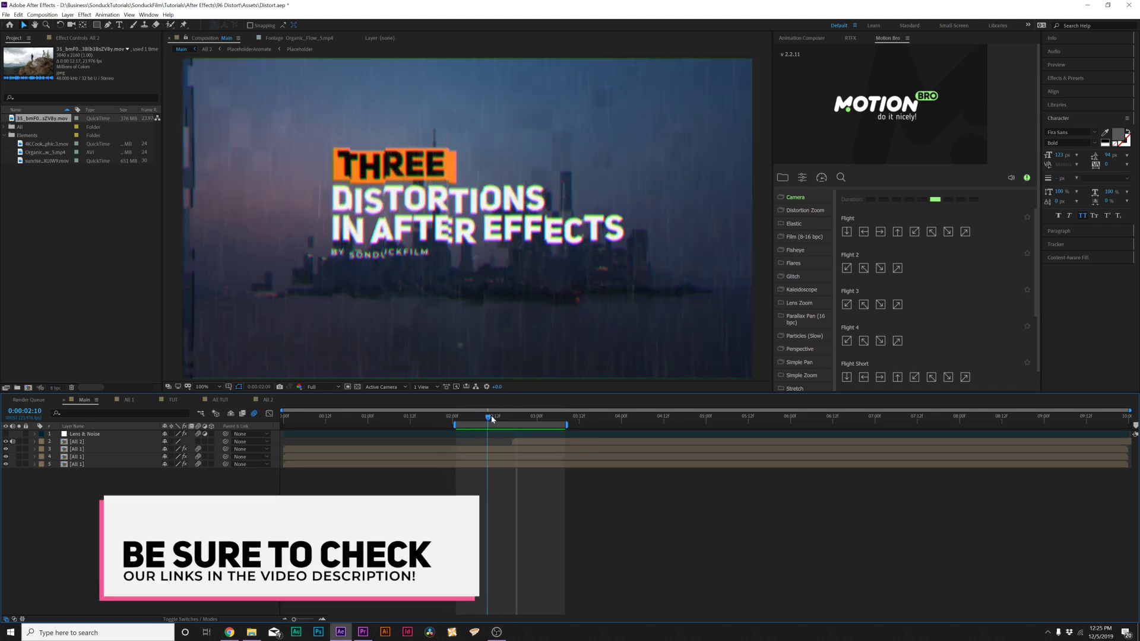
Apply the Motion Bro Distortion Zoom preset Dist Zoom Spl - In CW in the Main composition at 0:00:02:12 and preview it
{"action": "left_click", "coordinate": [520, 418]}
{"action": "left_click_drag", "start_coordinate": [525, 424], "coordinate": [496, 482]}
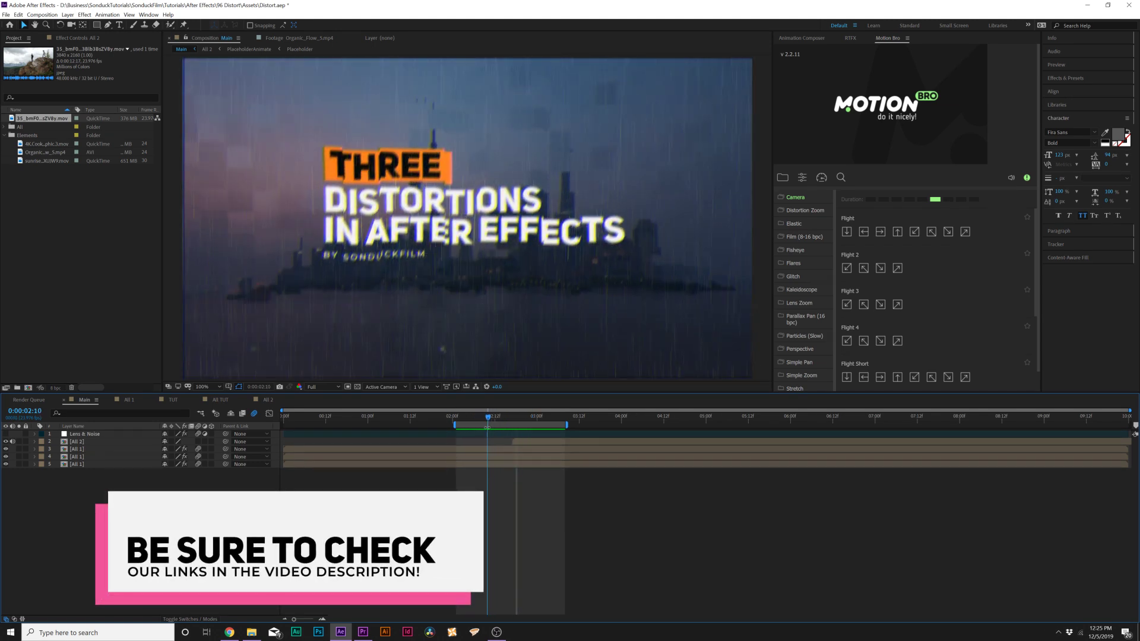
{"action": "left_click", "coordinate": [542, 419]}
{"action": "left_click_drag", "start_coordinate": [544, 422], "coordinate": [495, 419]}
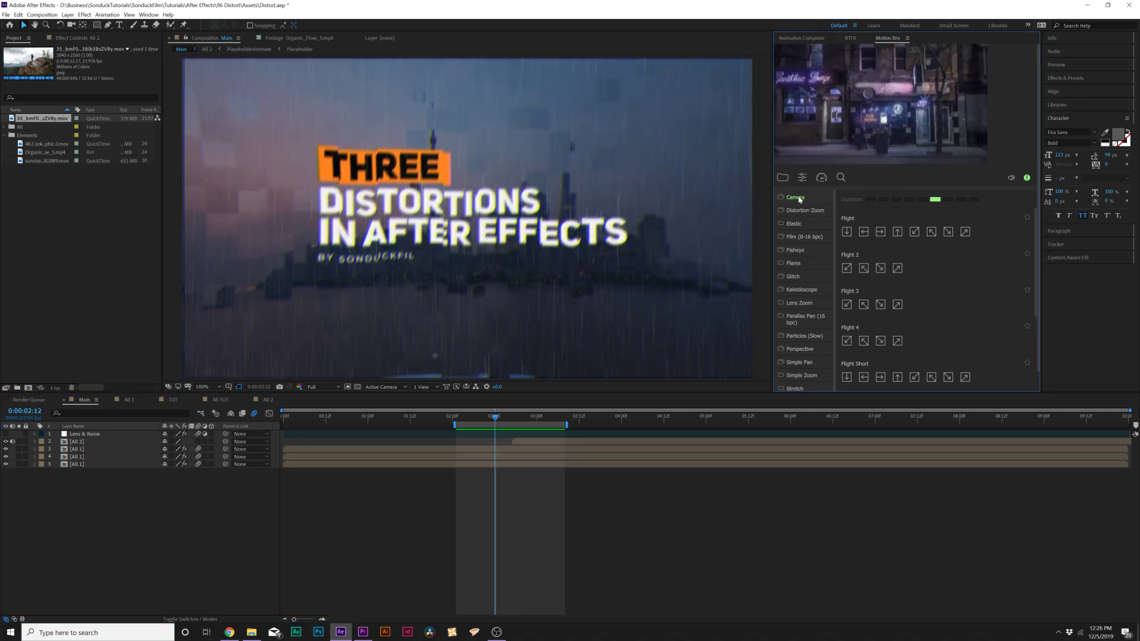
{"action": "left_click", "coordinate": [800, 200]}
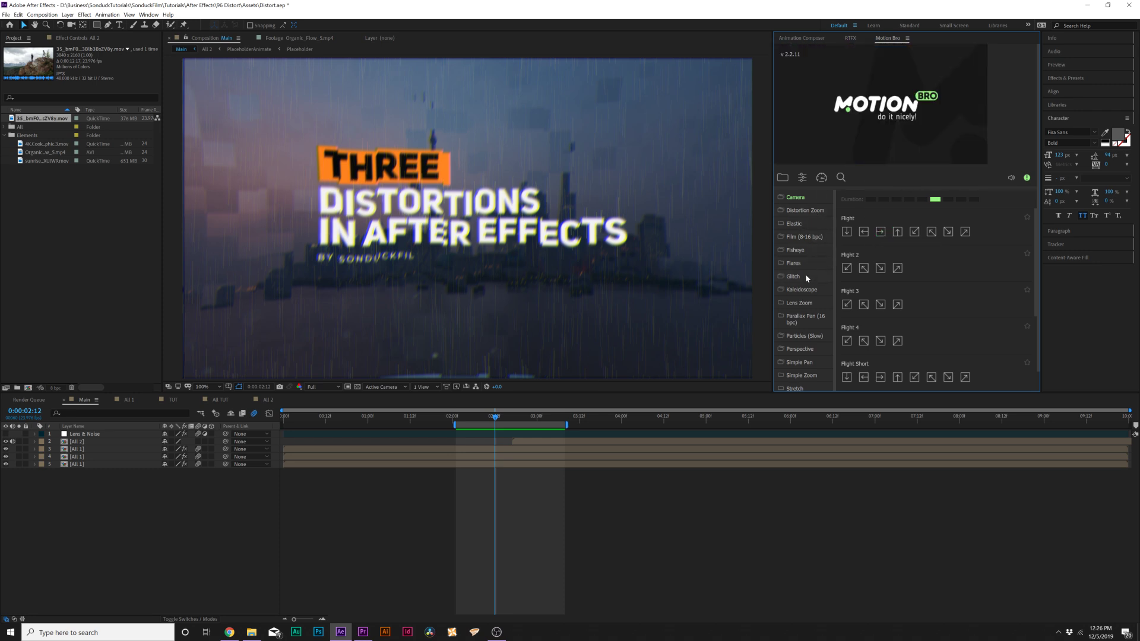
{"action": "left_click", "coordinate": [805, 210]}
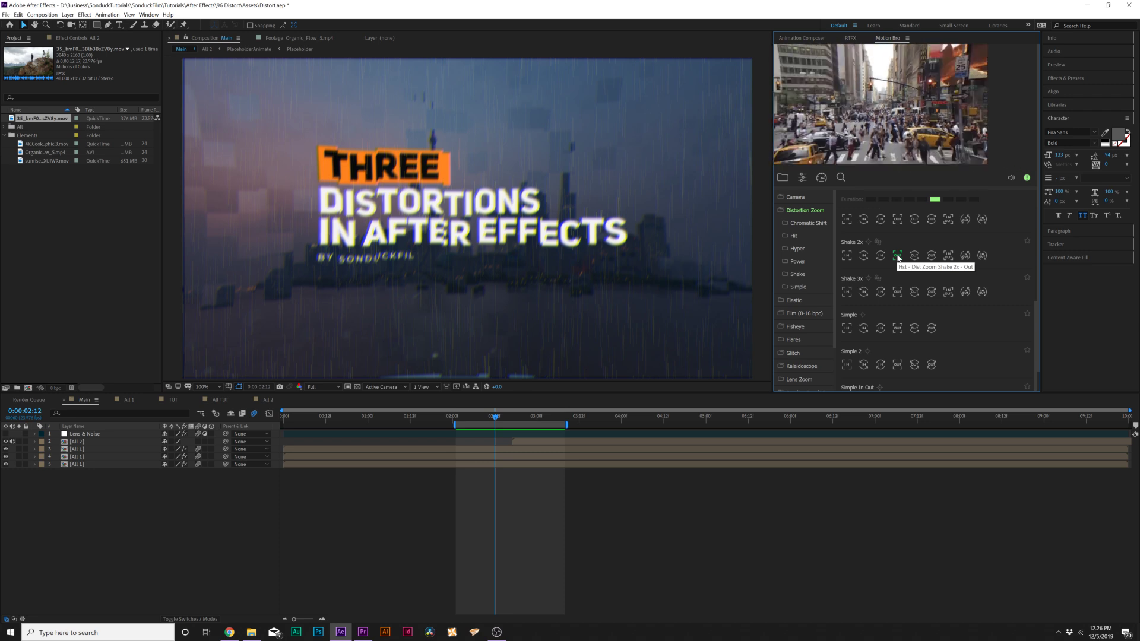
{"action": "left_click", "coordinate": [795, 197]}
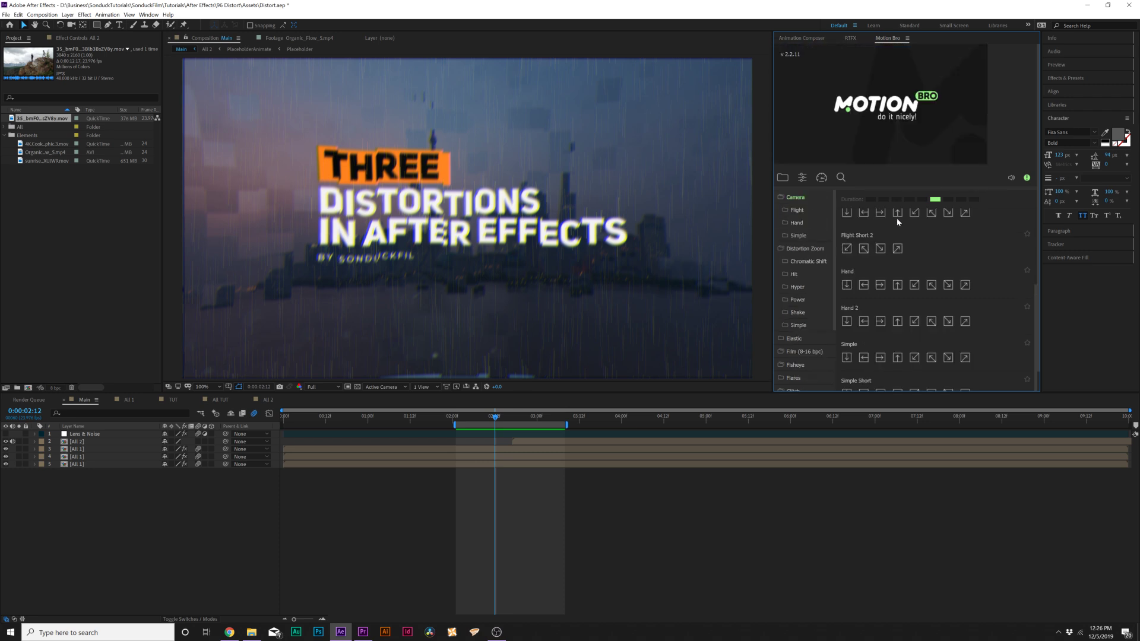
{"action": "mouse_move", "coordinate": [896, 252]}
{"action": "left_click", "coordinate": [805, 248]}
{"action": "mouse_move", "coordinate": [886, 287]}
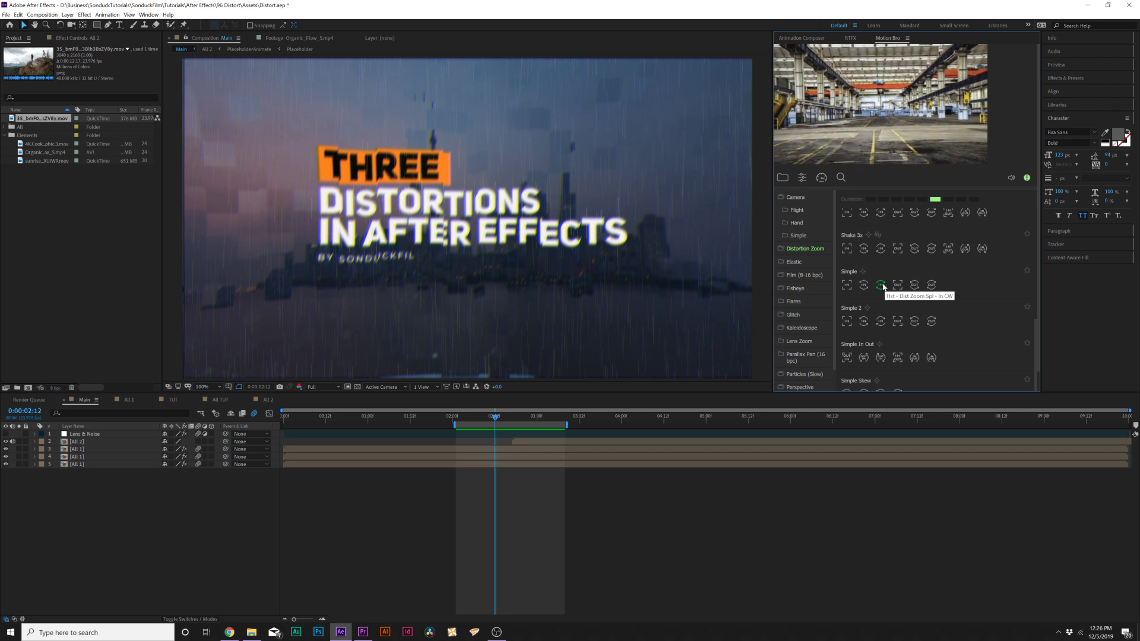
{"action": "left_click", "coordinate": [881, 285]}
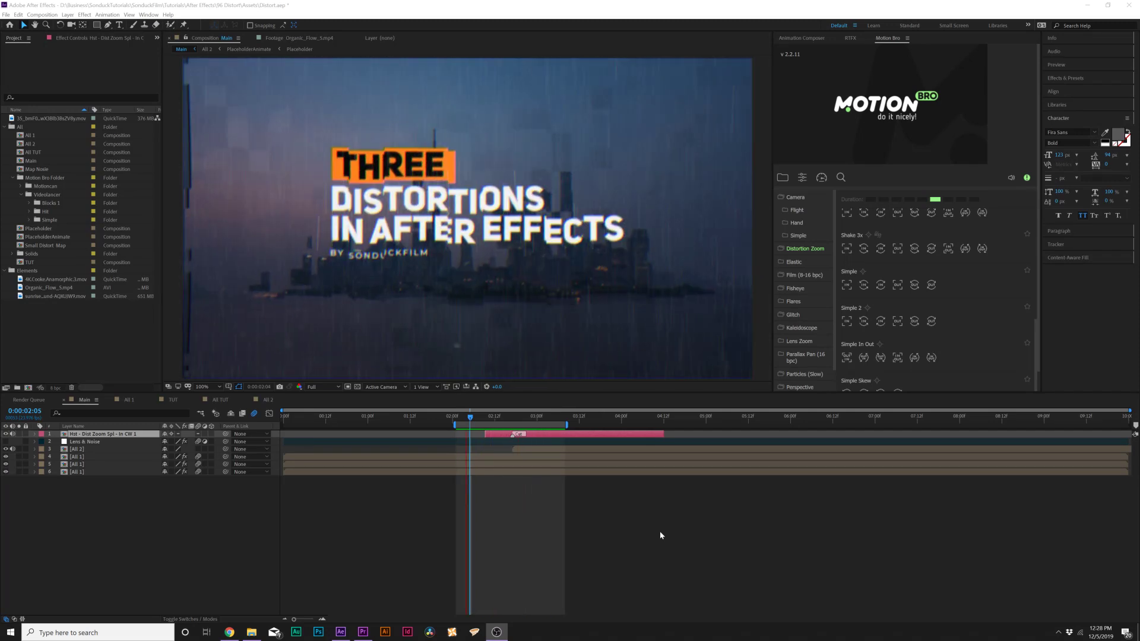
{"action": "left_click", "coordinate": [511, 418]}
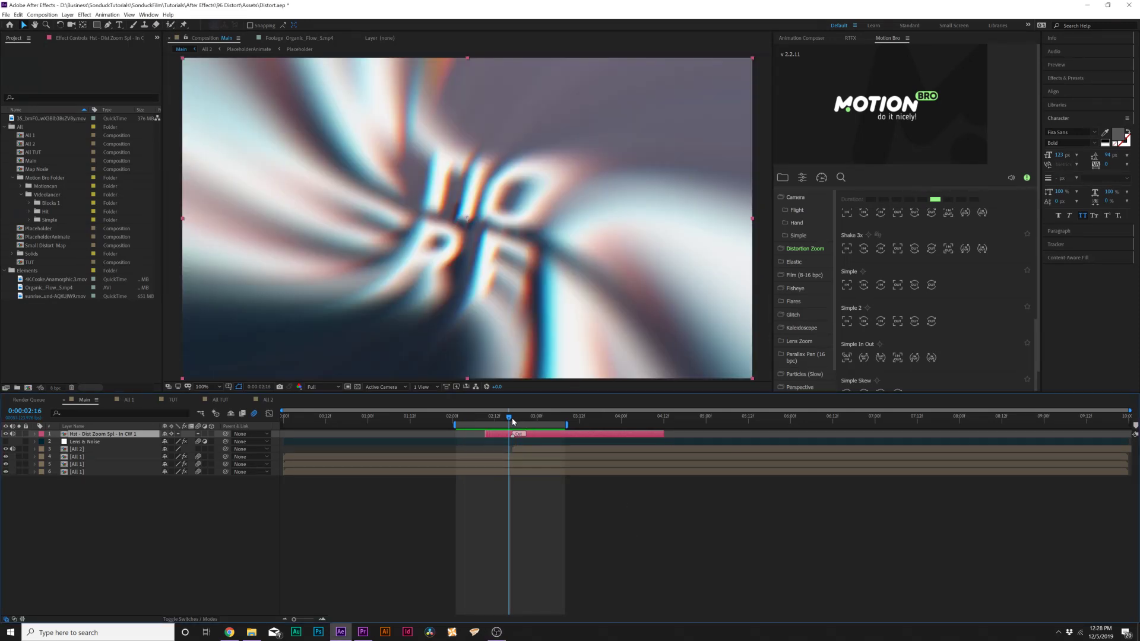
{"action": "key", "text": "space"}
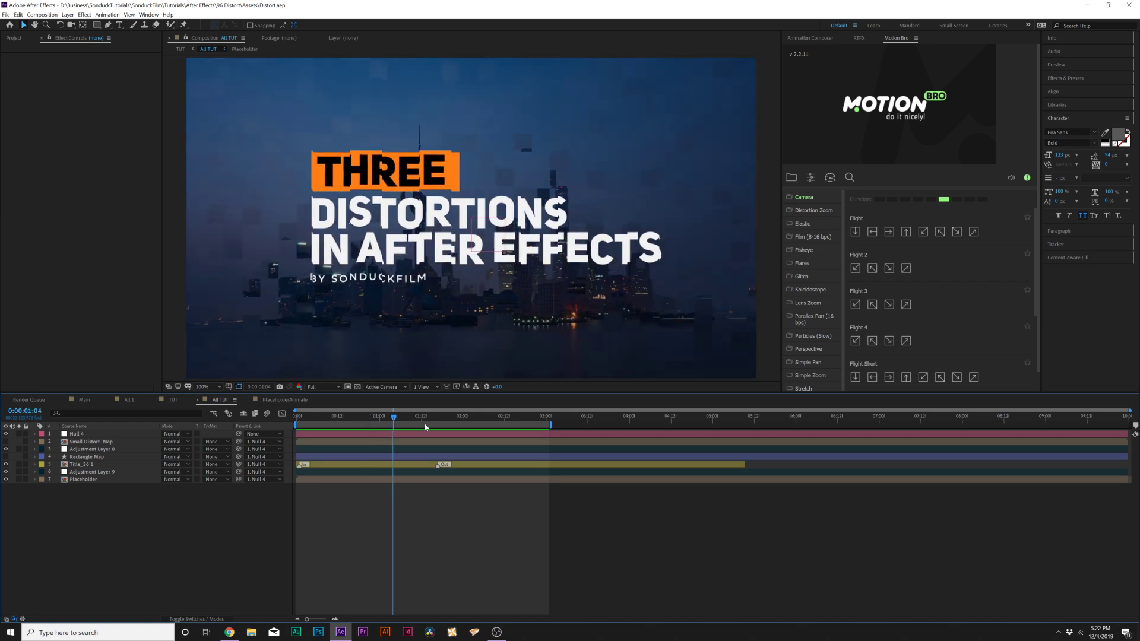
Preview the All TUT composition, then create an adjustment layer at its start and name it Effects
{"action": "key", "text": "space"}
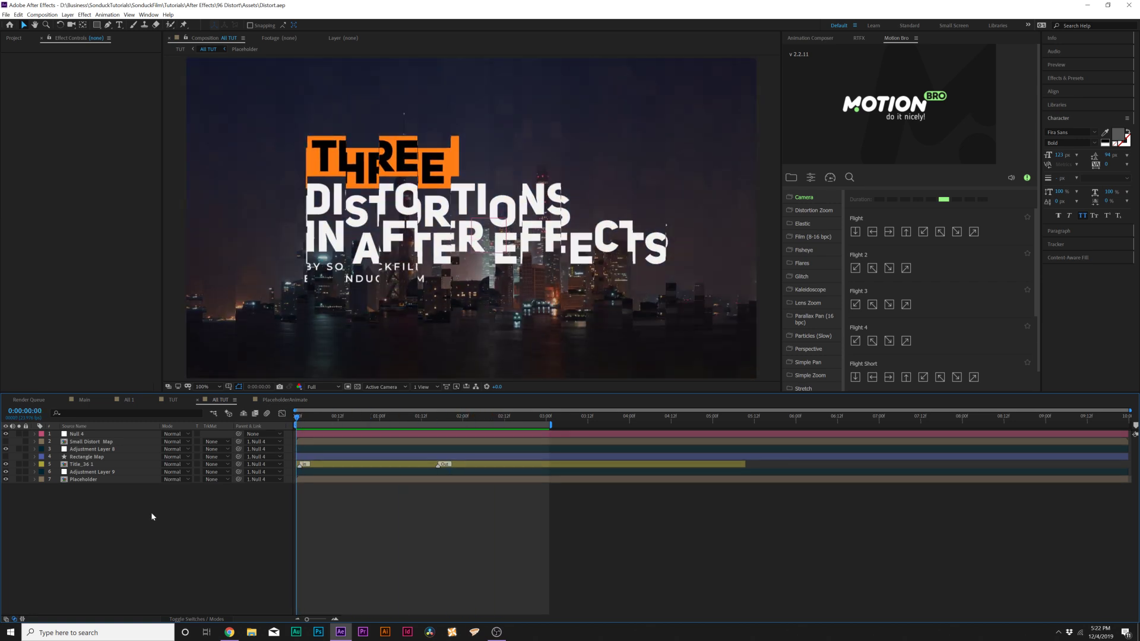
{"action": "left_click", "coordinate": [67, 15]}
{"action": "mouse_move", "coordinate": [109, 24]}
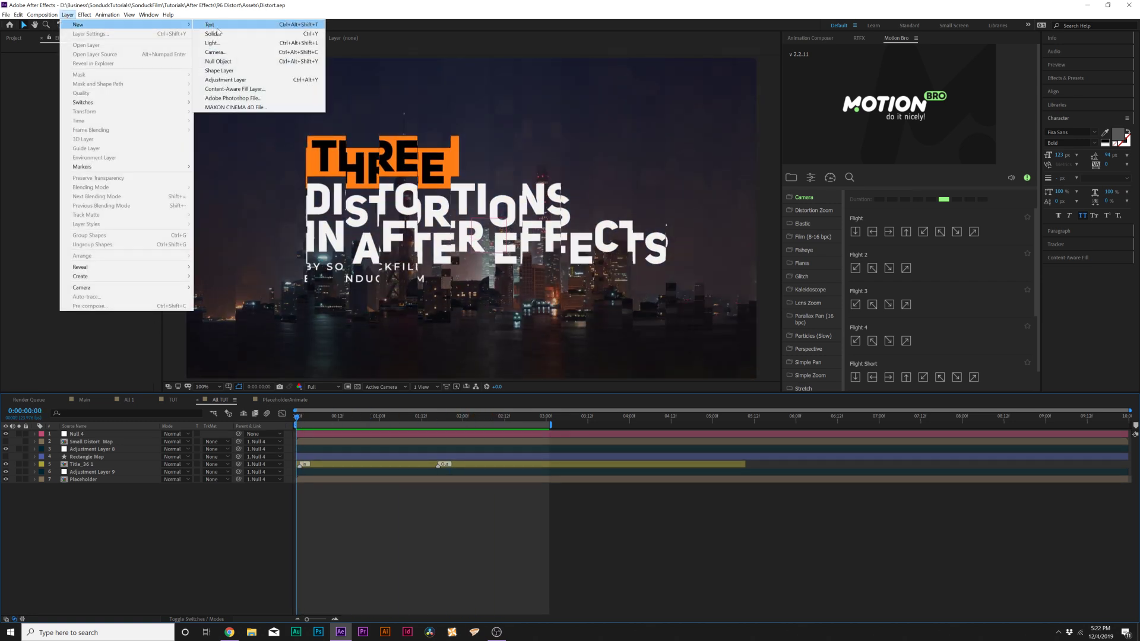
{"action": "left_click", "coordinate": [220, 79]}
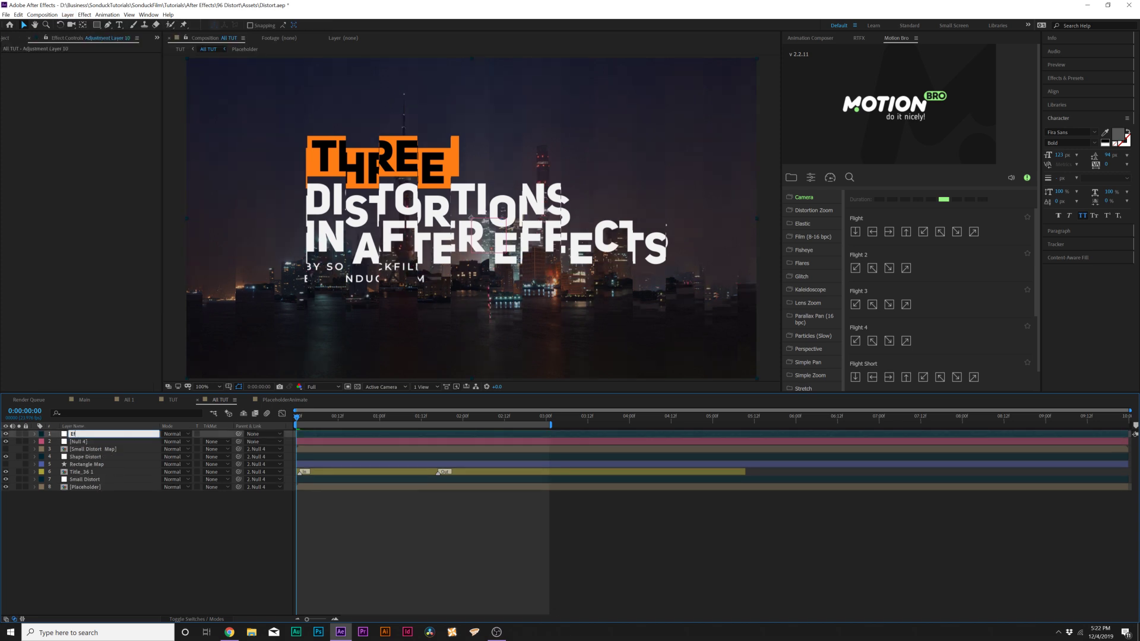
{"action": "key", "text": "Return"}
Apply Motion Tile to the Effects layer with Mirror Edges on and the expression wiggle(1,40) on Tile Center
{"action": "left_click", "coordinate": [85, 15]}
{"action": "mouse_move", "coordinate": [197, 262]}
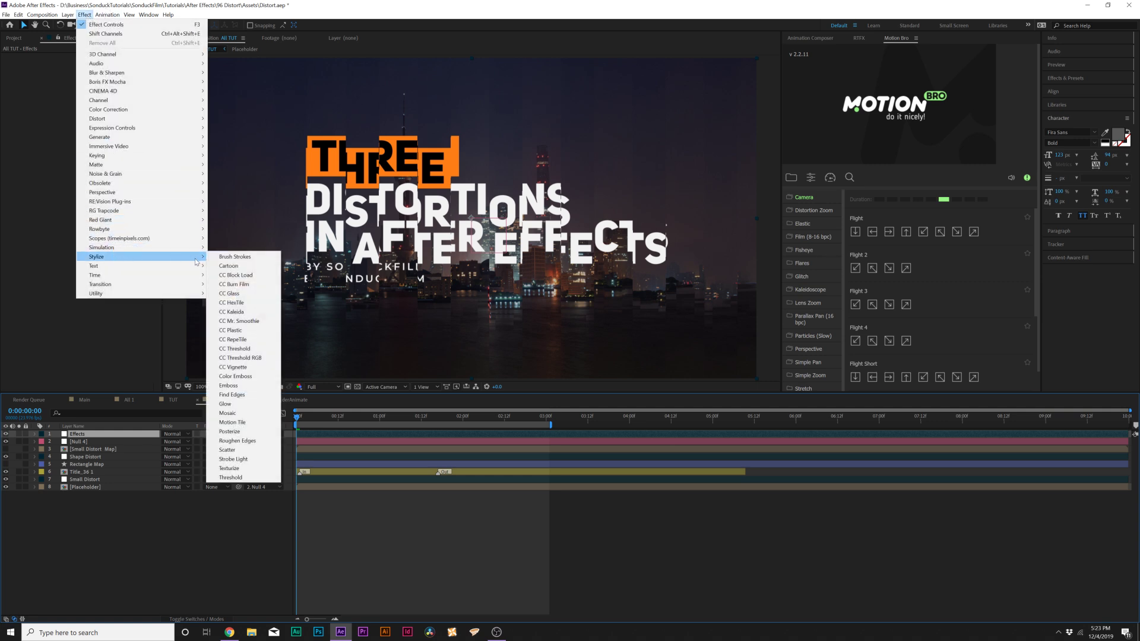
{"action": "left_click", "coordinate": [259, 424]}
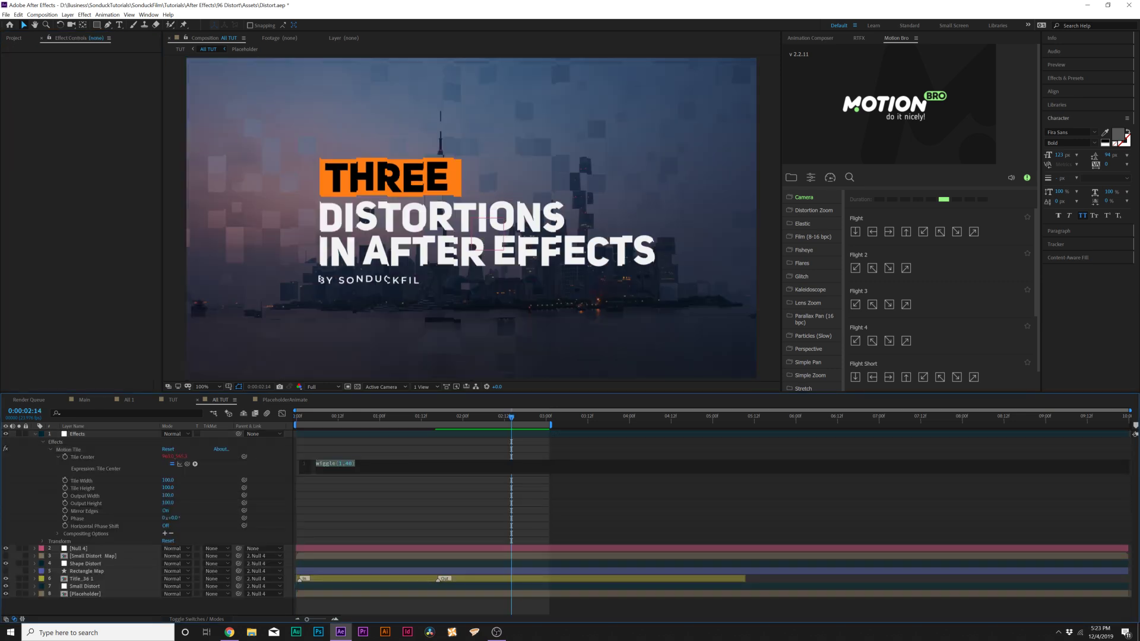
{"action": "type", "text": "wig"}
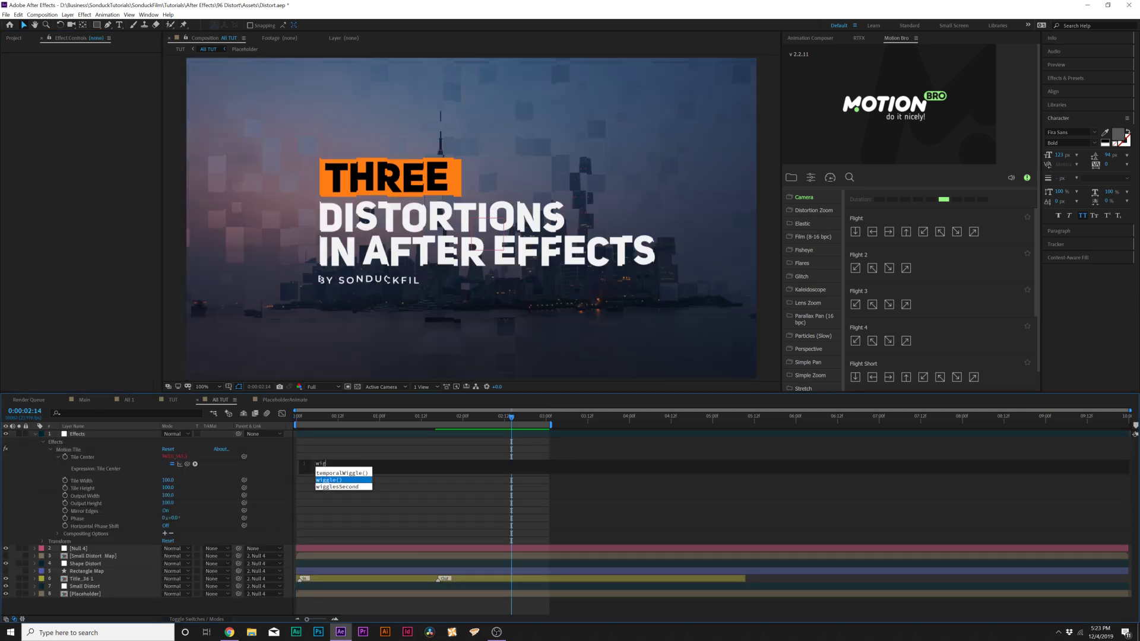
{"action": "type", "text": "gle"}
{"action": "key", "text": "Return"}
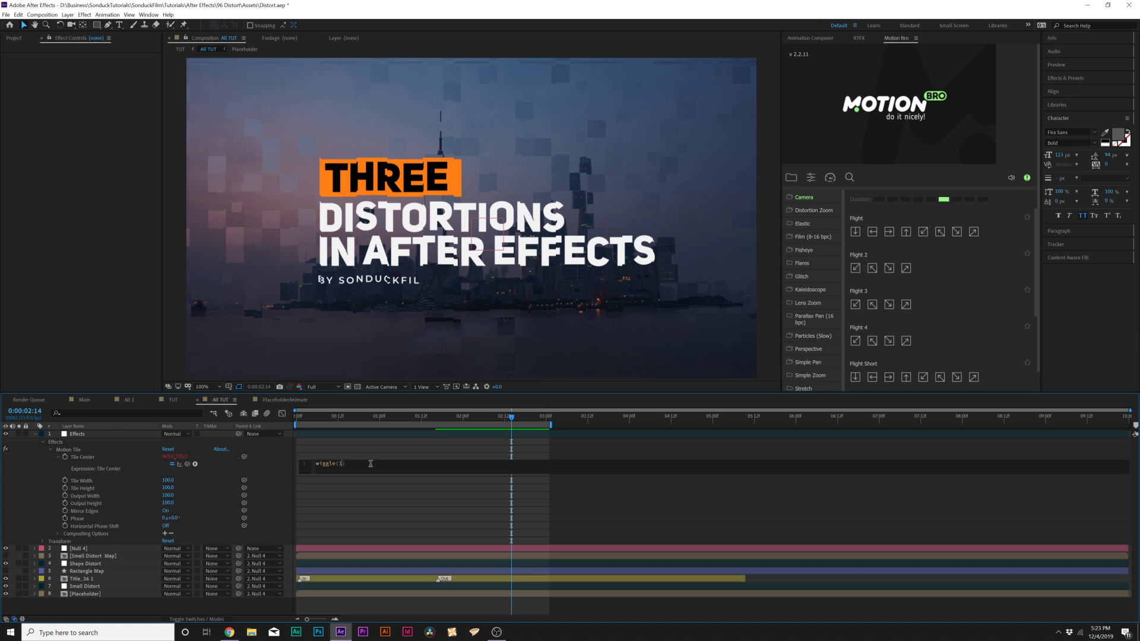
{"action": "left_click", "coordinate": [309, 422]}
{"action": "left_click", "coordinate": [92, 106]}
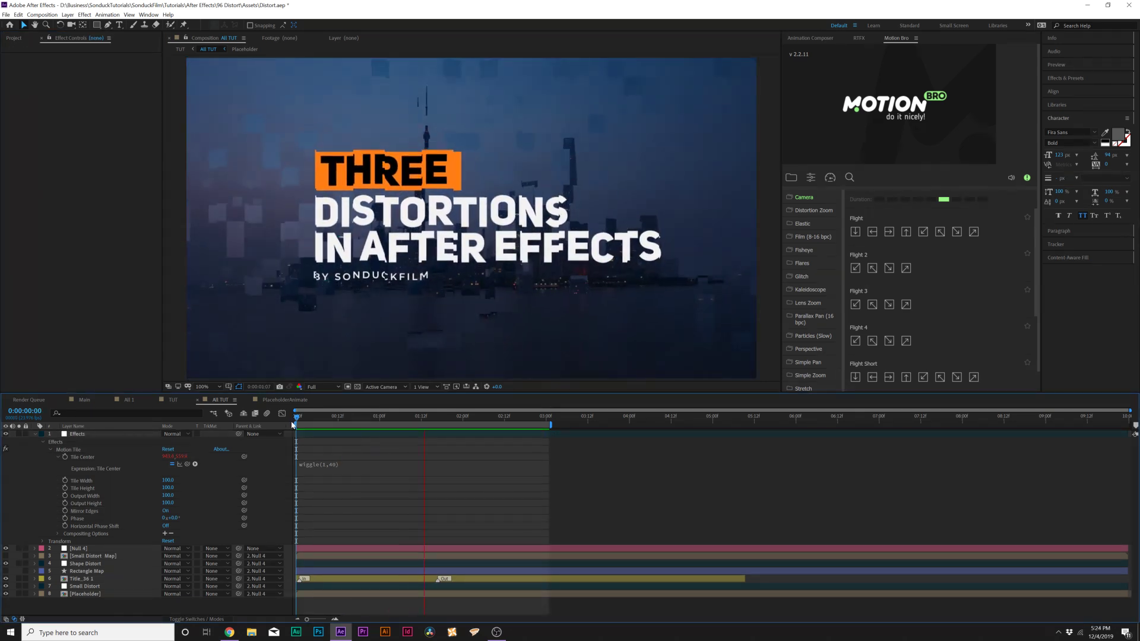
Add Optics Compensation to the Effects layer, raise its Field Of View and enable Reverse Lens Distortion
{"action": "left_click", "coordinate": [75, 436]}
{"action": "left_click", "coordinate": [85, 14]}
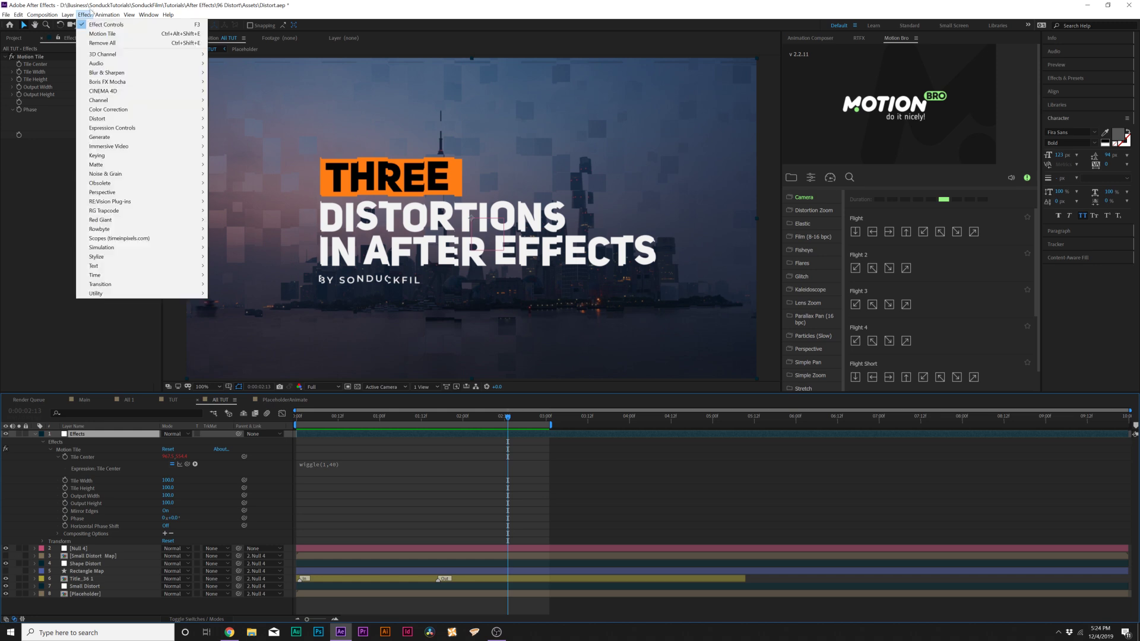
{"action": "mouse_move", "coordinate": [119, 120]}
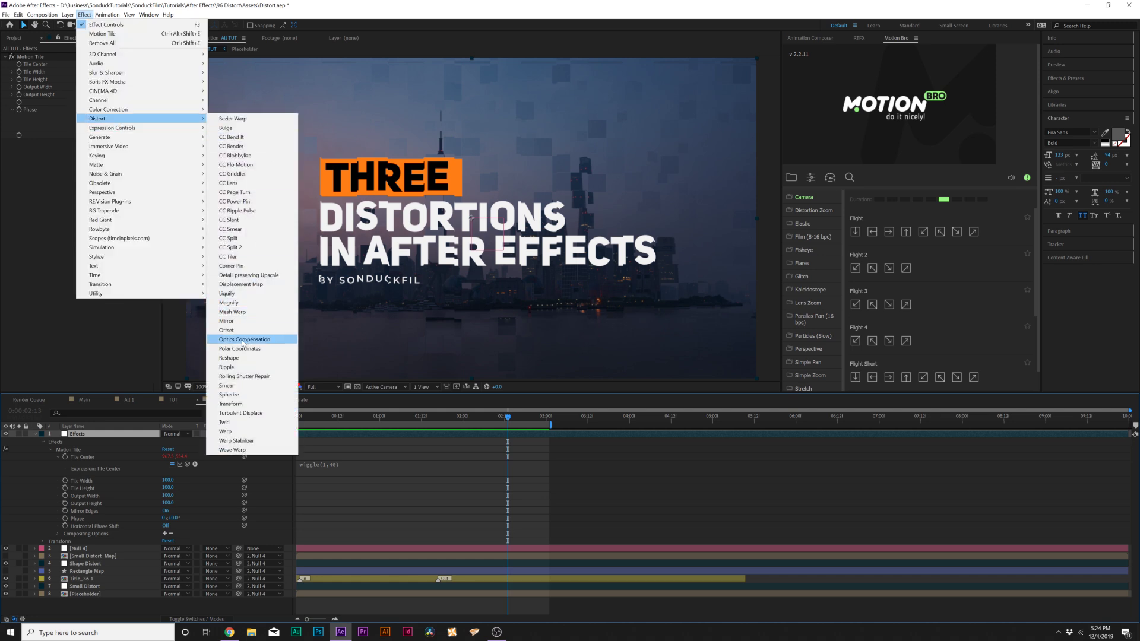
{"action": "left_click", "coordinate": [210, 341]}
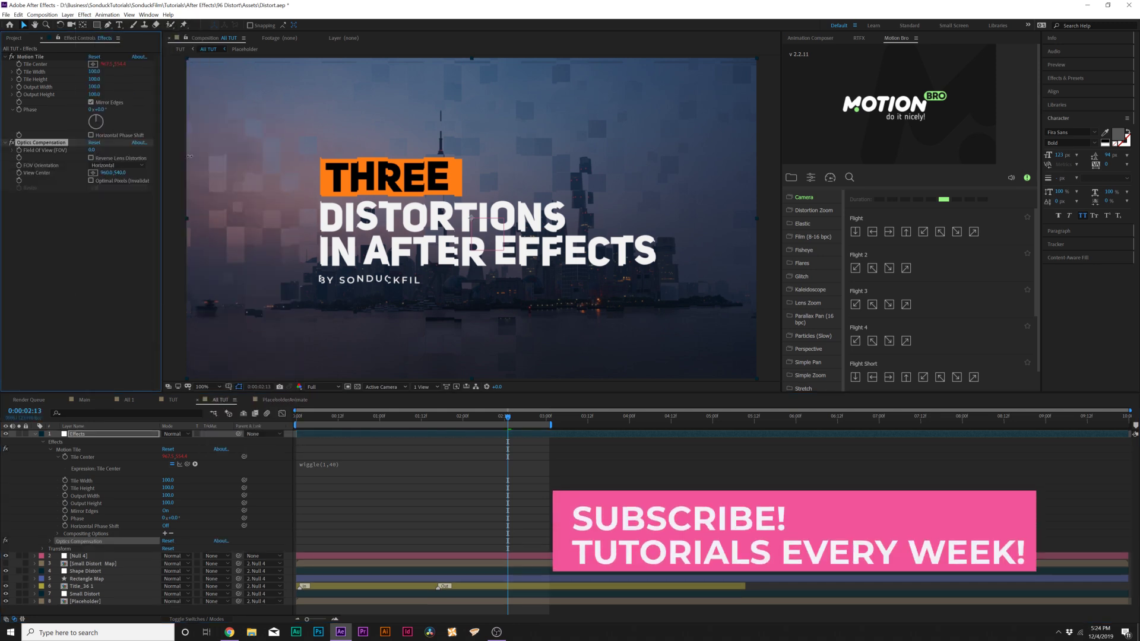
{"action": "left_click_drag", "start_coordinate": [243, 163], "coordinate": [462, 189]}
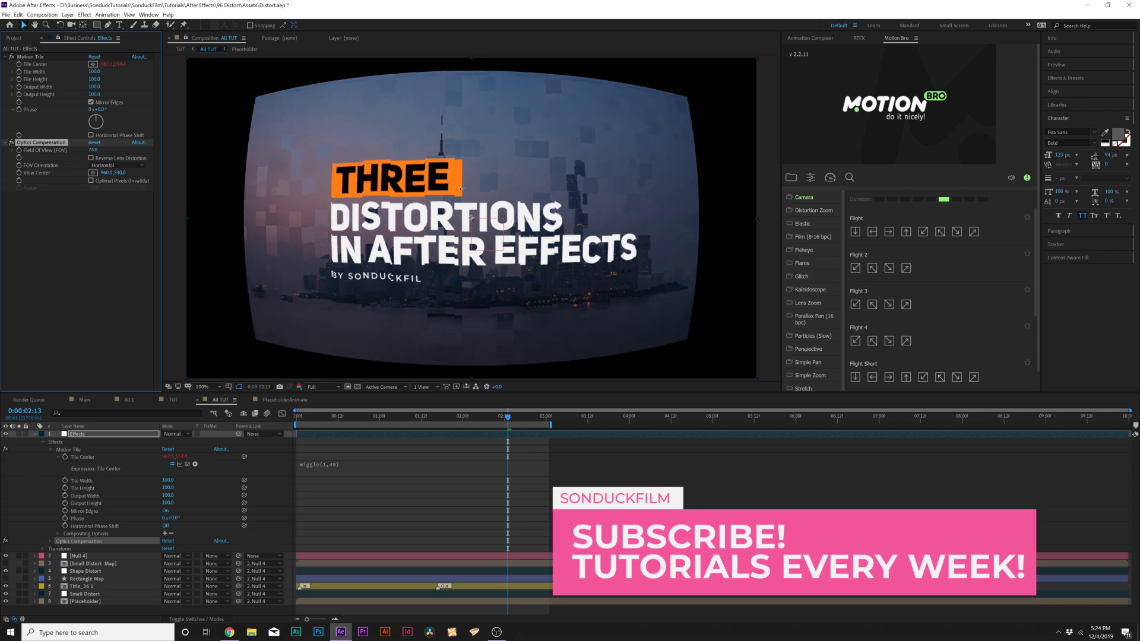
{"action": "left_click", "coordinate": [92, 158]}
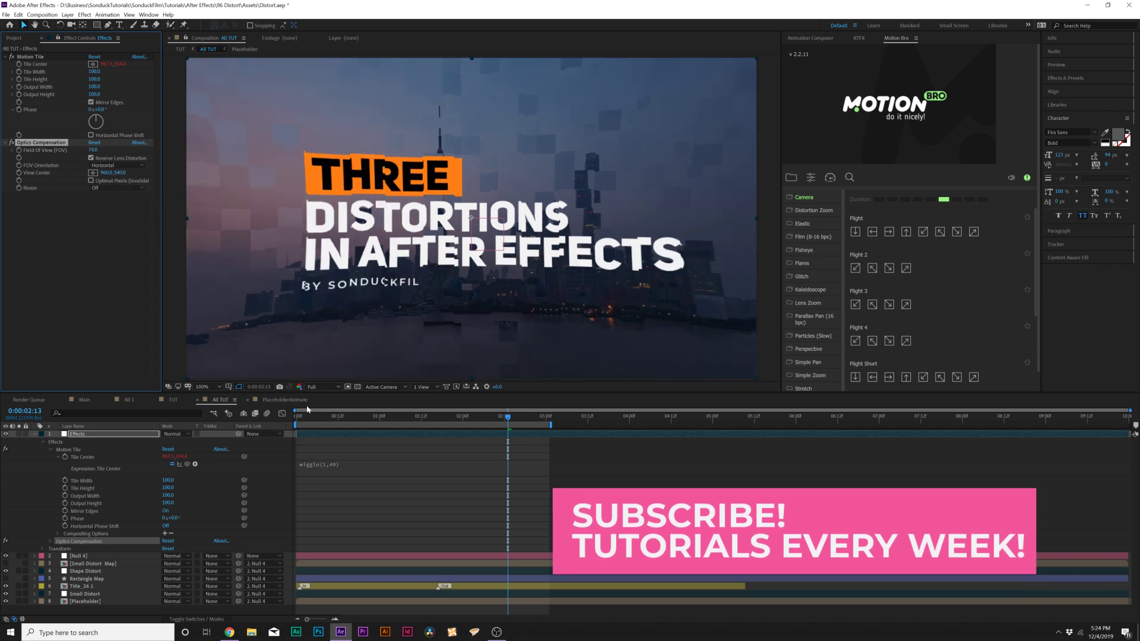
Keyframe the Optics Compensation Field Of View from 85.7 at the composition's start to 0 at 0:00:00:18
{"action": "key", "text": "Home"}
{"action": "left_click_drag", "start_coordinate": [93, 150], "coordinate": [153, 158]}
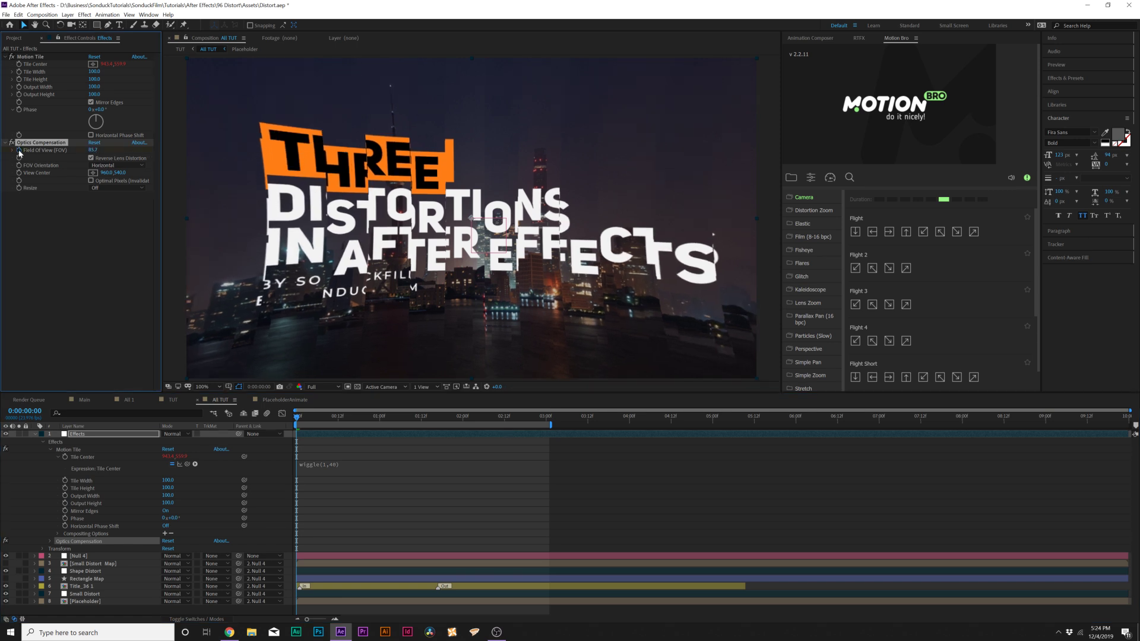
{"action": "left_click_drag", "start_coordinate": [342, 420], "coordinate": [359, 420]}
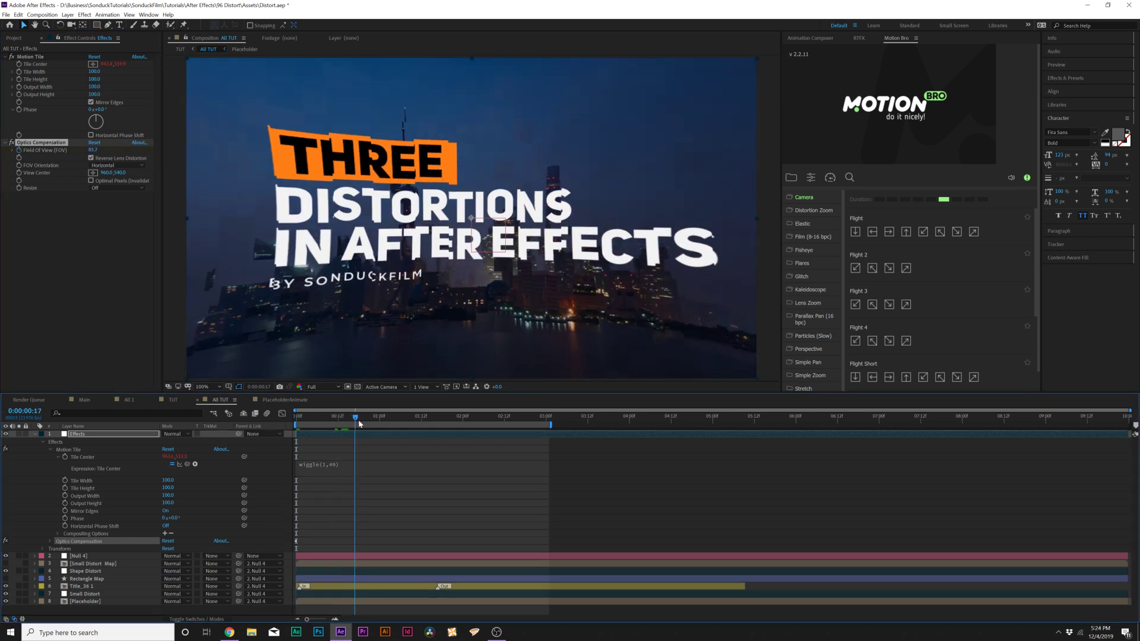
{"action": "left_click", "coordinate": [93, 150]}
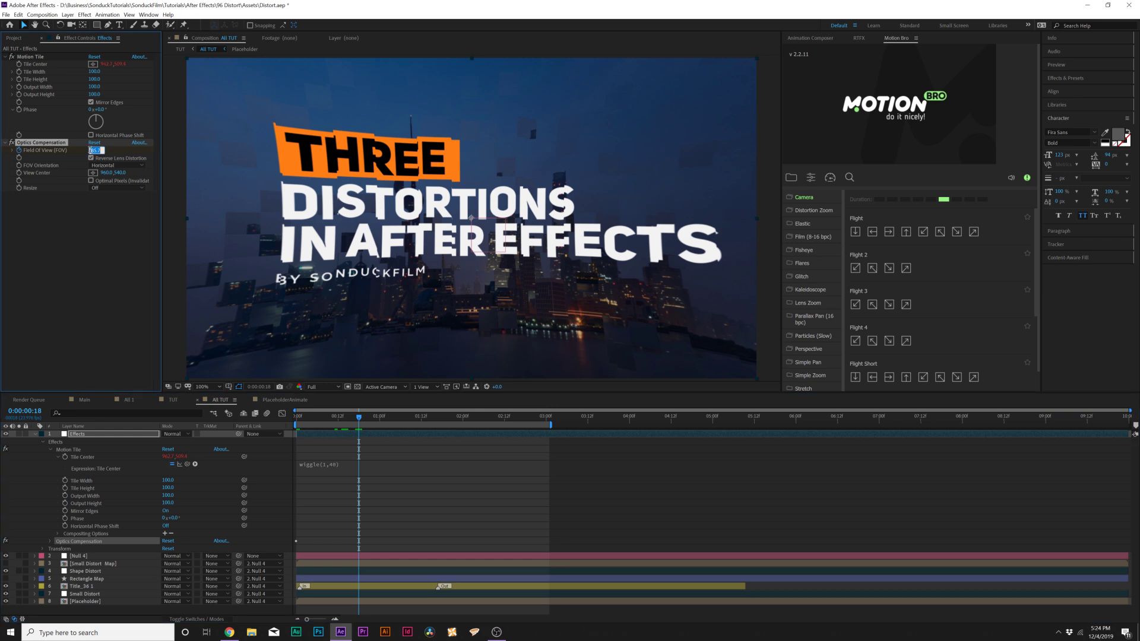
{"action": "type", "text": "0"}
{"action": "left_click", "coordinate": [94, 301]}
Hold Field Of View at 0 with a keyframe at 0:00:02:12 and keyframe a raised value near the 3-second mark
{"action": "left_click", "coordinate": [503, 422]}
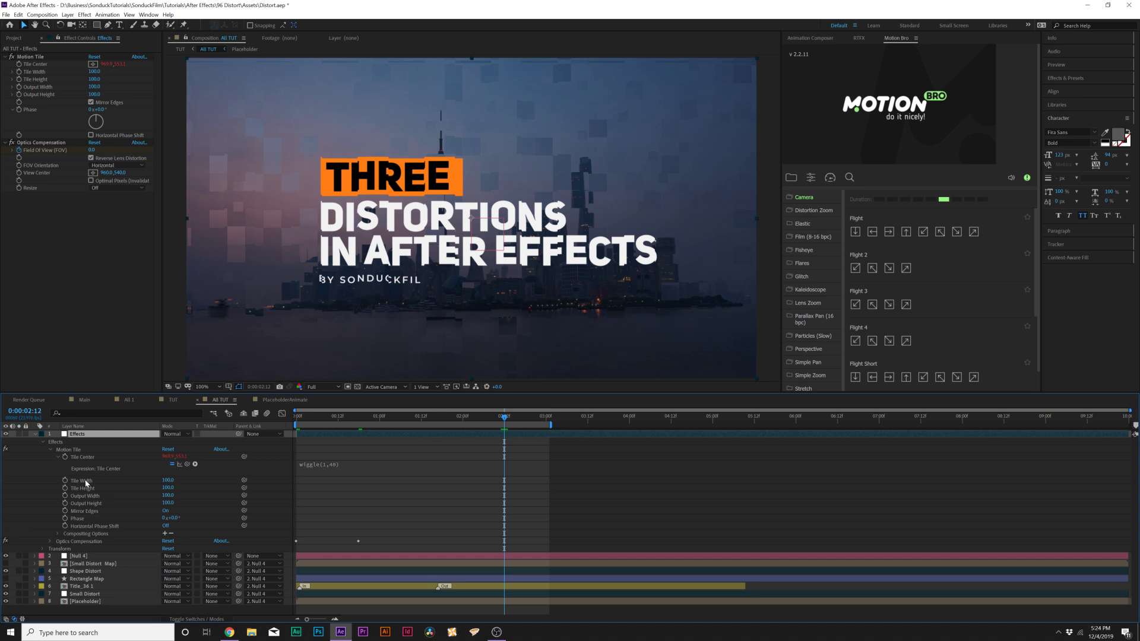
{"action": "key", "text": "u"}
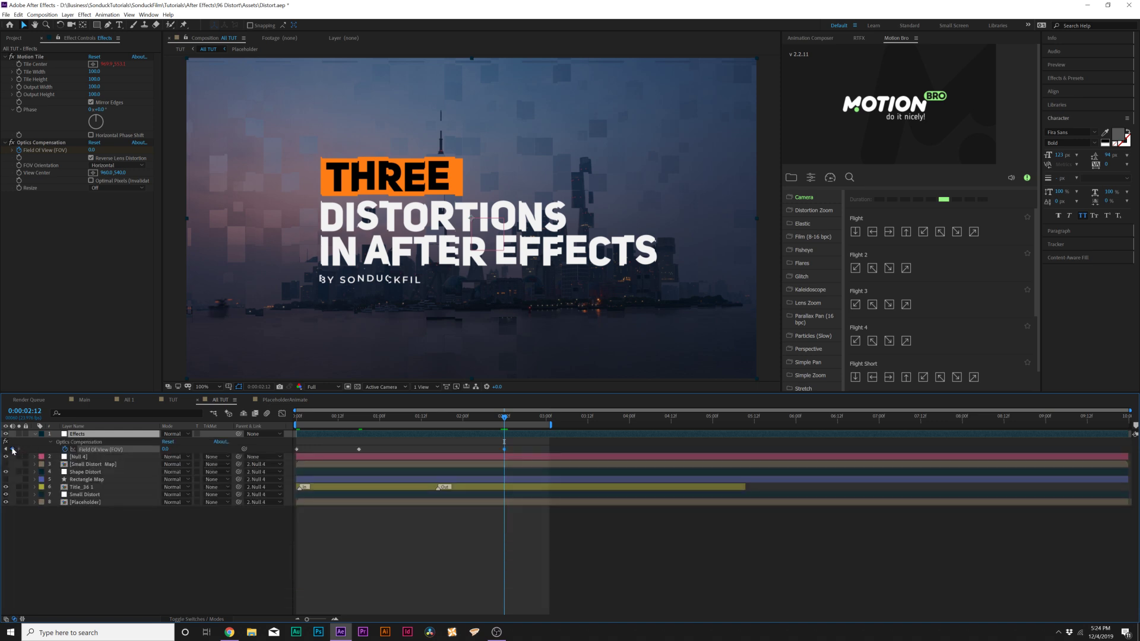
{"action": "left_click", "coordinate": [13, 450]}
{"action": "left_click_drag", "start_coordinate": [525, 422], "coordinate": [547, 422]}
{"action": "left_click_drag", "start_coordinate": [92, 150], "coordinate": [620, 218]}
{"action": "left_click", "coordinate": [237, 544]}
Add Directional Blur to the Effects layer and keyframe Blur Length from a raised value at the start to 0 at frame 12
{"action": "key", "text": "Home"}
{"action": "left_click", "coordinate": [84, 14]}
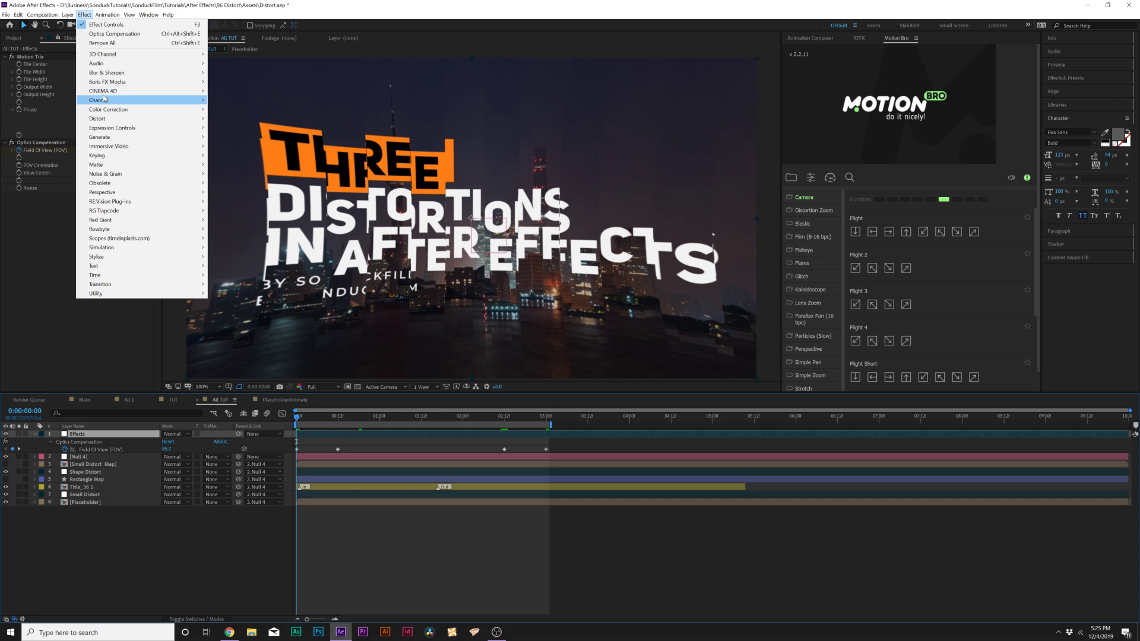
{"action": "mouse_move", "coordinate": [118, 76]}
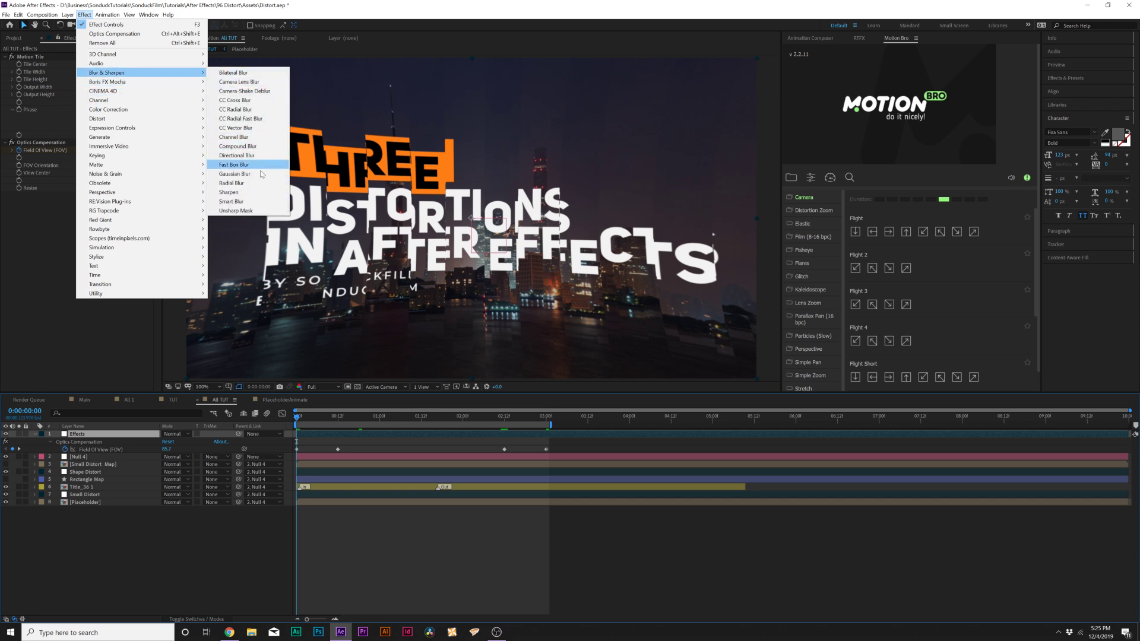
{"action": "left_click", "coordinate": [237, 155]}
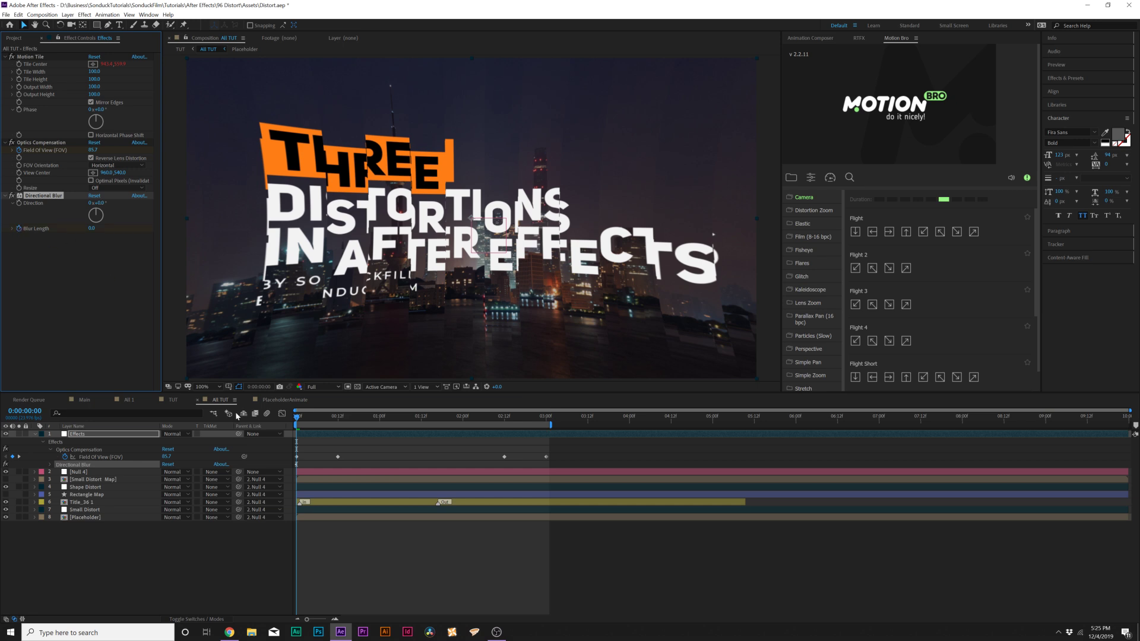
{"action": "key", "text": "u"}
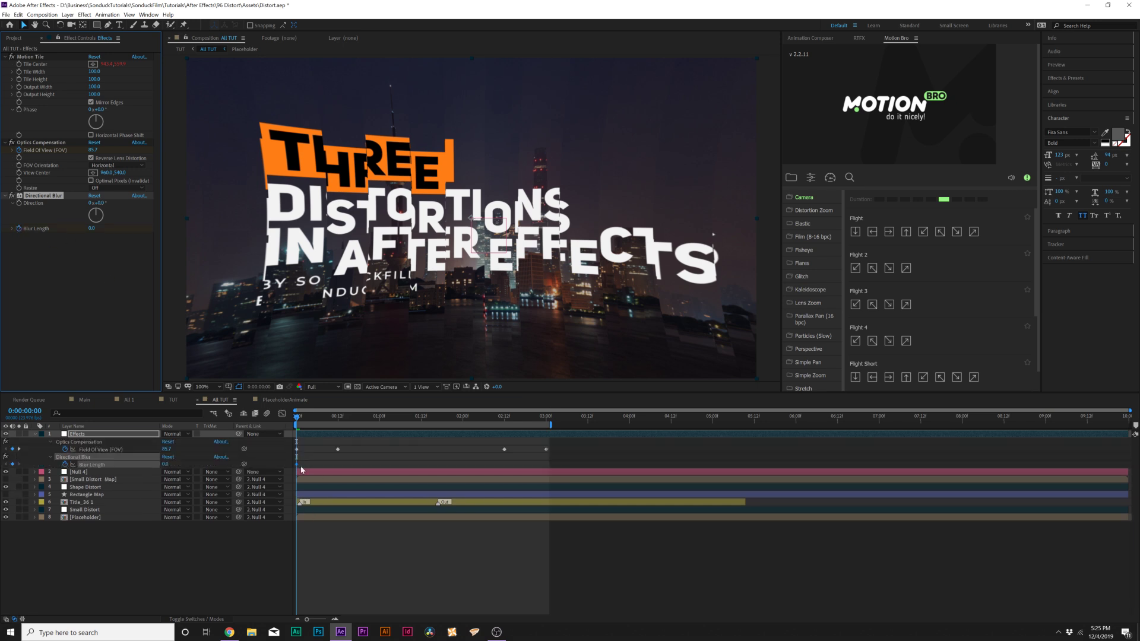
{"action": "left_click_drag", "start_coordinate": [297, 465], "coordinate": [337, 464]}
{"action": "left_click_drag", "start_coordinate": [92, 228], "coordinate": [192, 252]}
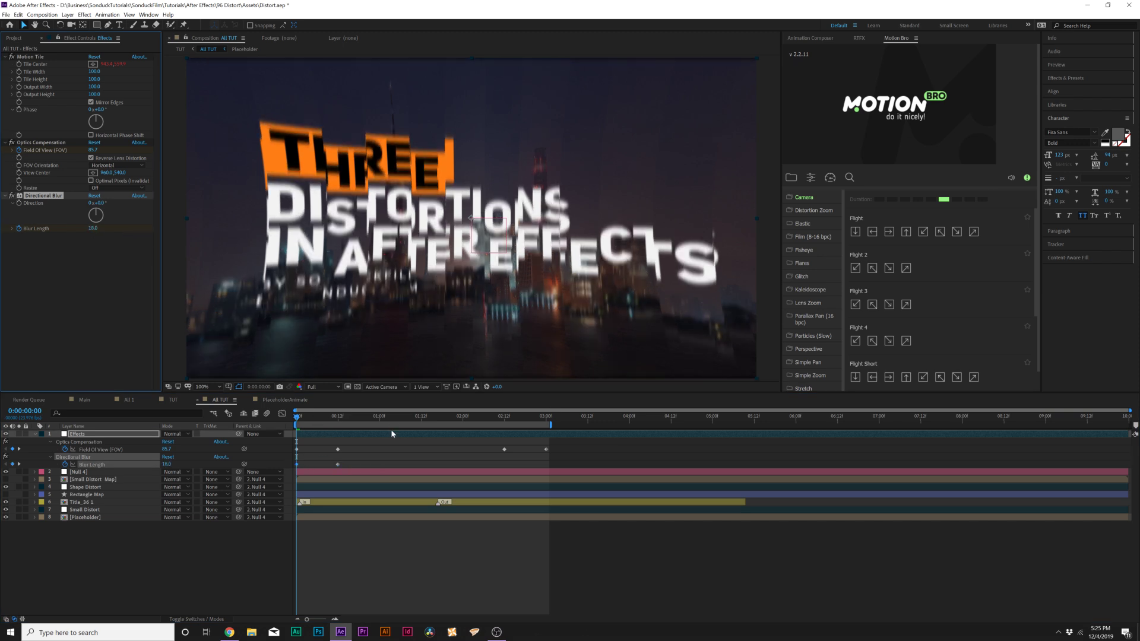
Keyframe Blur Length at 0 at 0:00:02:12 and at a raised value at 0:00:03:00, and ease the middle Field Of View and Blur Length keyframes
{"action": "left_click", "coordinate": [505, 423]}
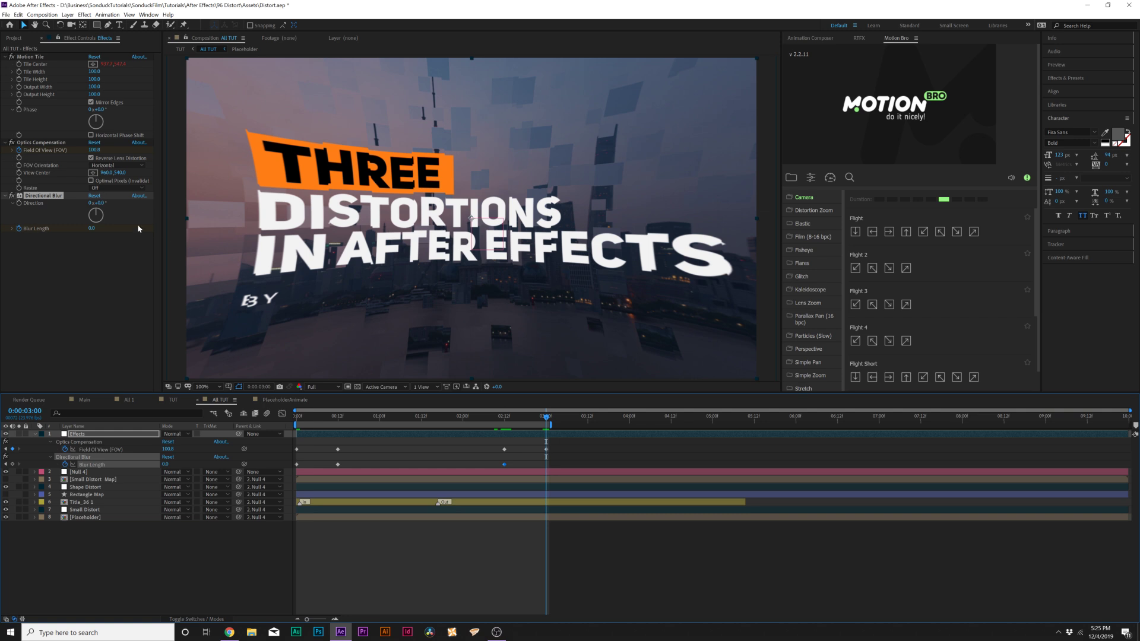
{"action": "left_click_drag", "start_coordinate": [91, 228], "coordinate": [191, 240]}
{"action": "left_click", "coordinate": [465, 446]}
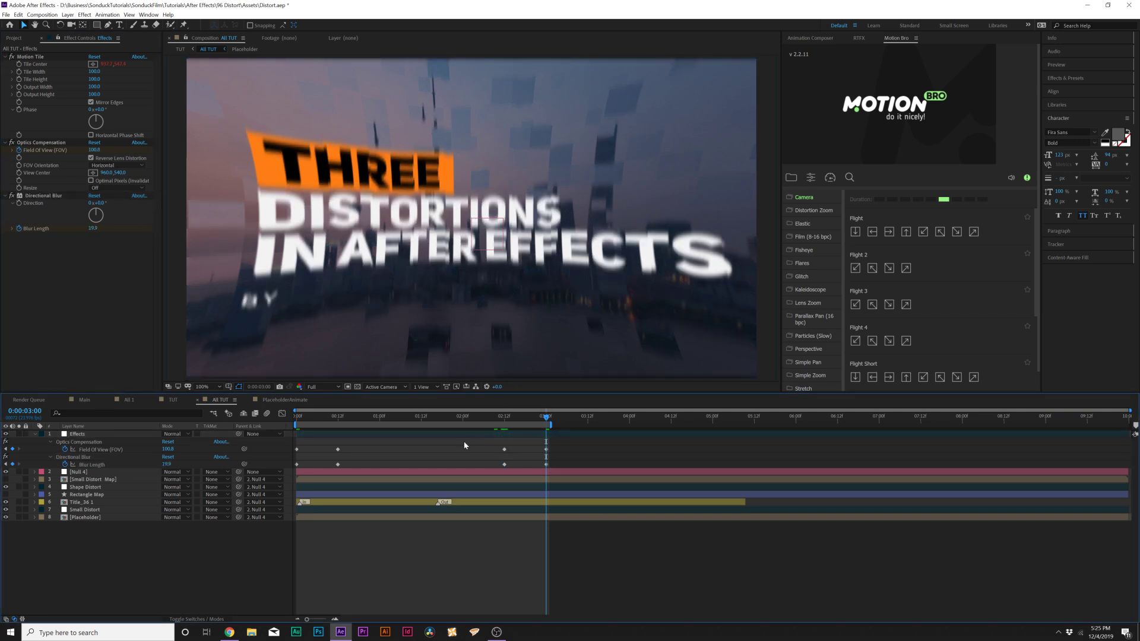
{"action": "left_click_drag", "start_coordinate": [334, 446], "coordinate": [531, 465]}
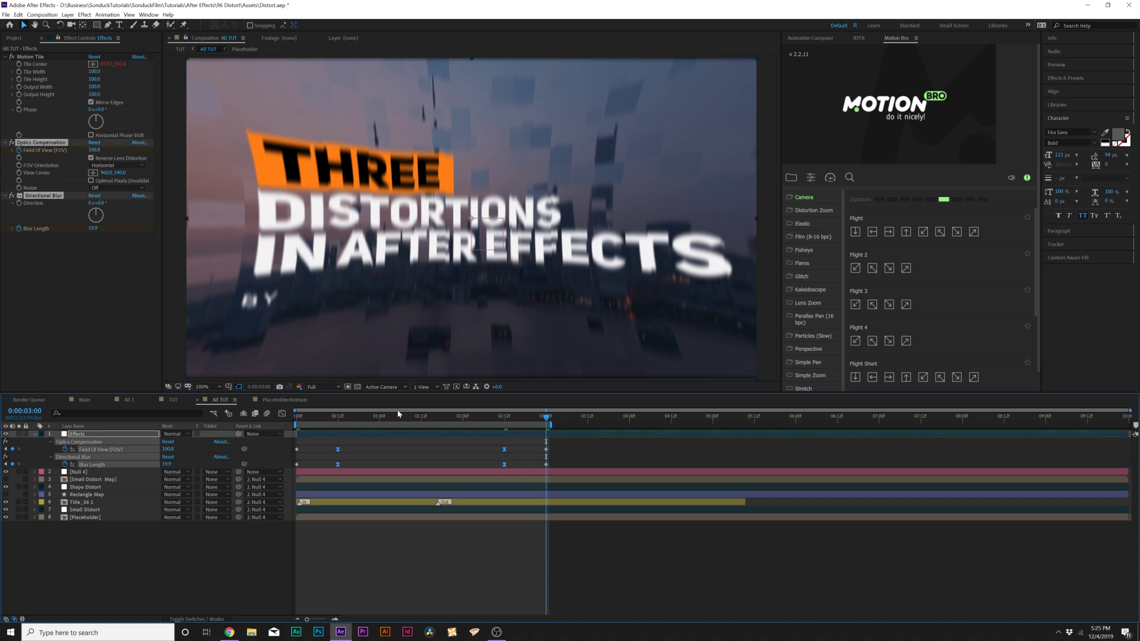
{"action": "key", "text": "u"}
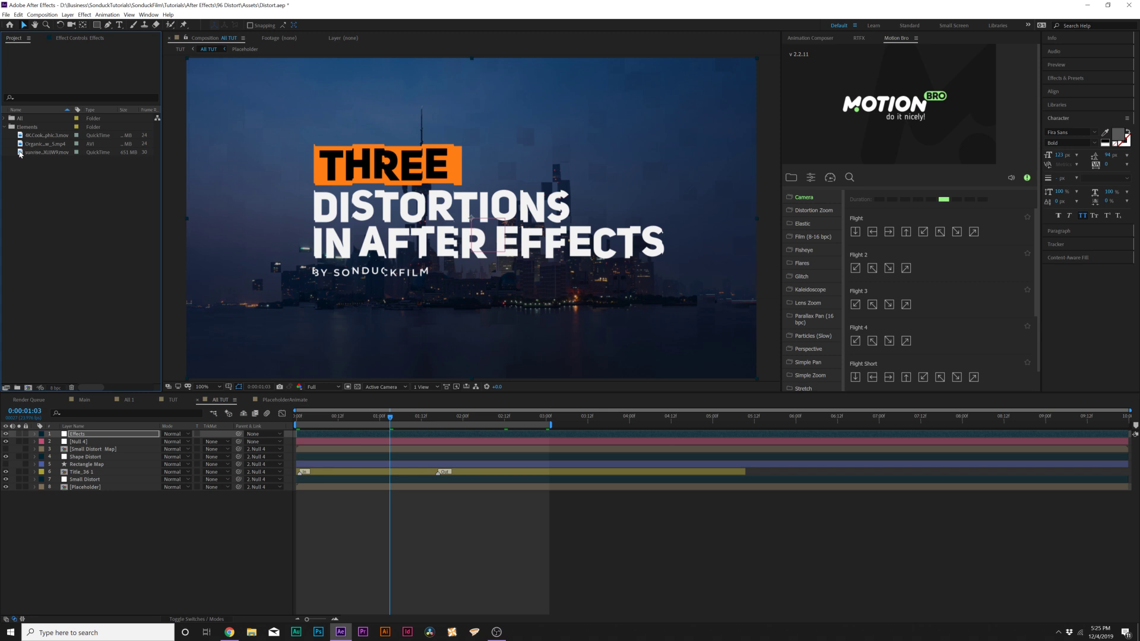
Preview the Organic_Flow_3.mp4 footage, place it below the Shape Distort layer and set its blending mode to Screen
{"action": "double_click", "coordinate": [22, 146]}
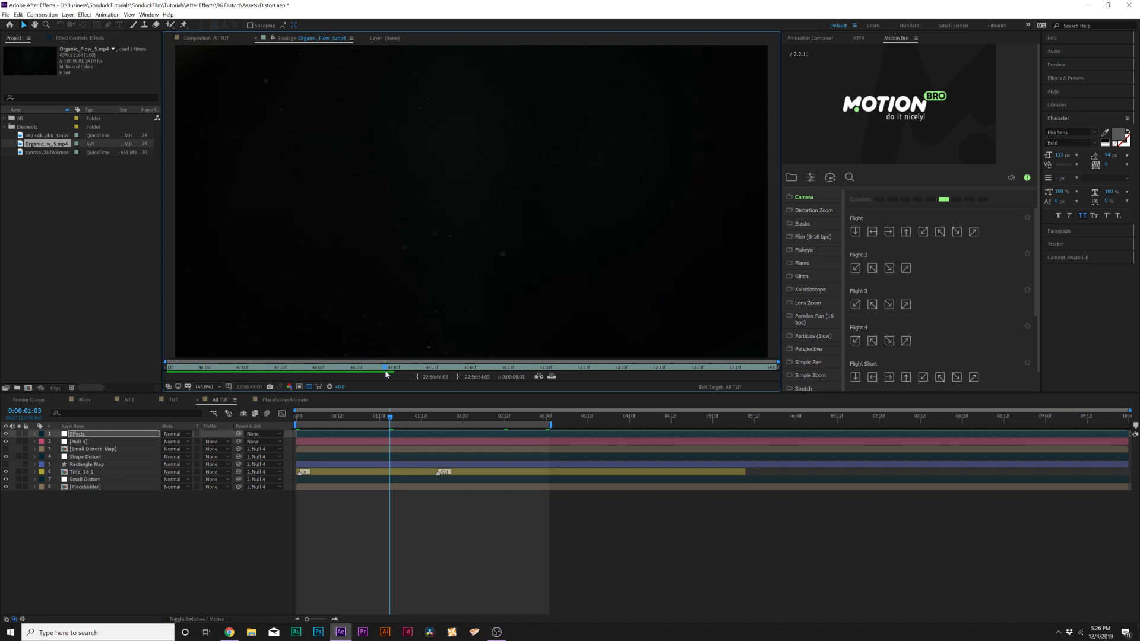
{"action": "key", "text": "backslash"}
{"action": "left_click_drag", "start_coordinate": [31, 147], "coordinate": [135, 465]}
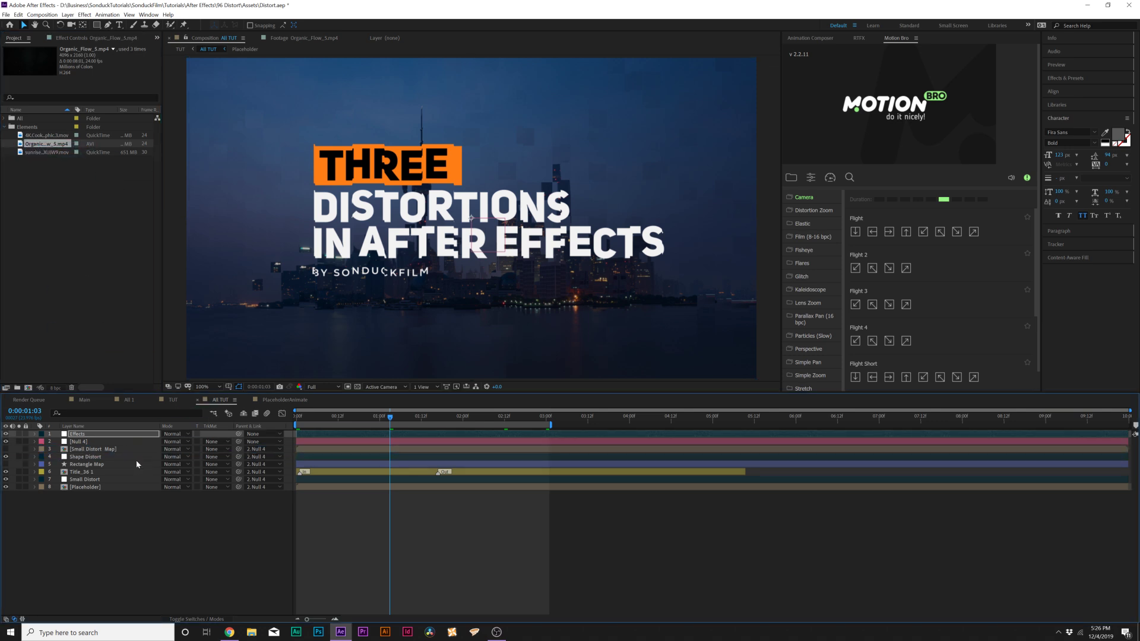
{"action": "left_click", "coordinate": [173, 465]}
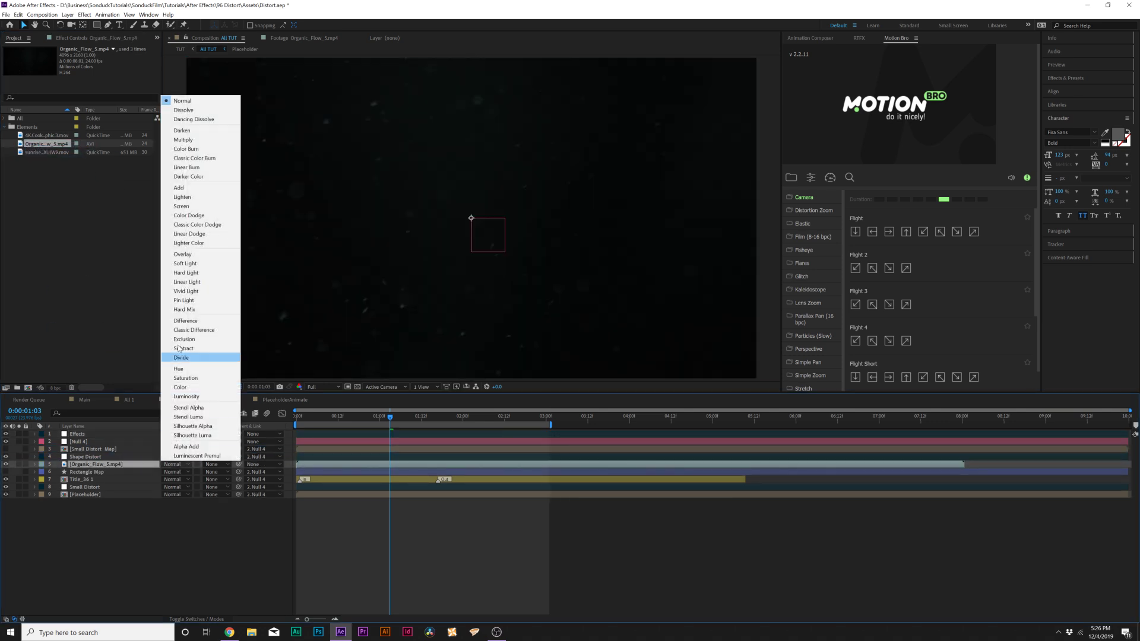
{"action": "left_click", "coordinate": [181, 206]}
Scale the Organic Flow footage layer to 52% and preview the composition
{"action": "key", "text": "s"}
{"action": "left_click_drag", "start_coordinate": [177, 477], "coordinate": [149, 477]}
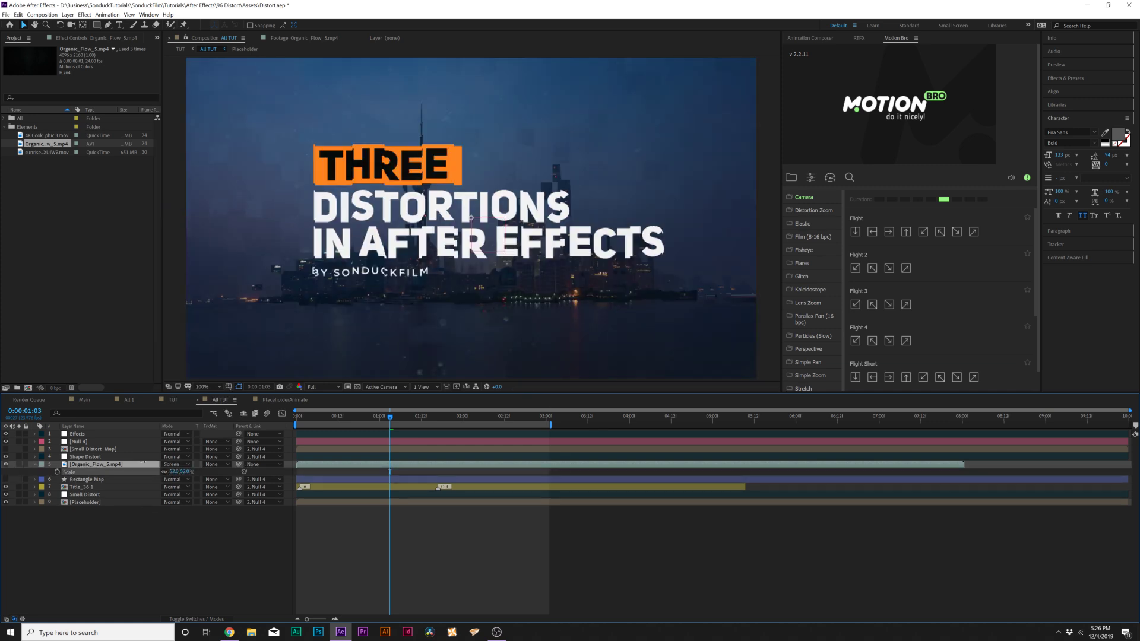
{"action": "left_click", "coordinate": [145, 467]}
{"action": "key", "text": "space"}
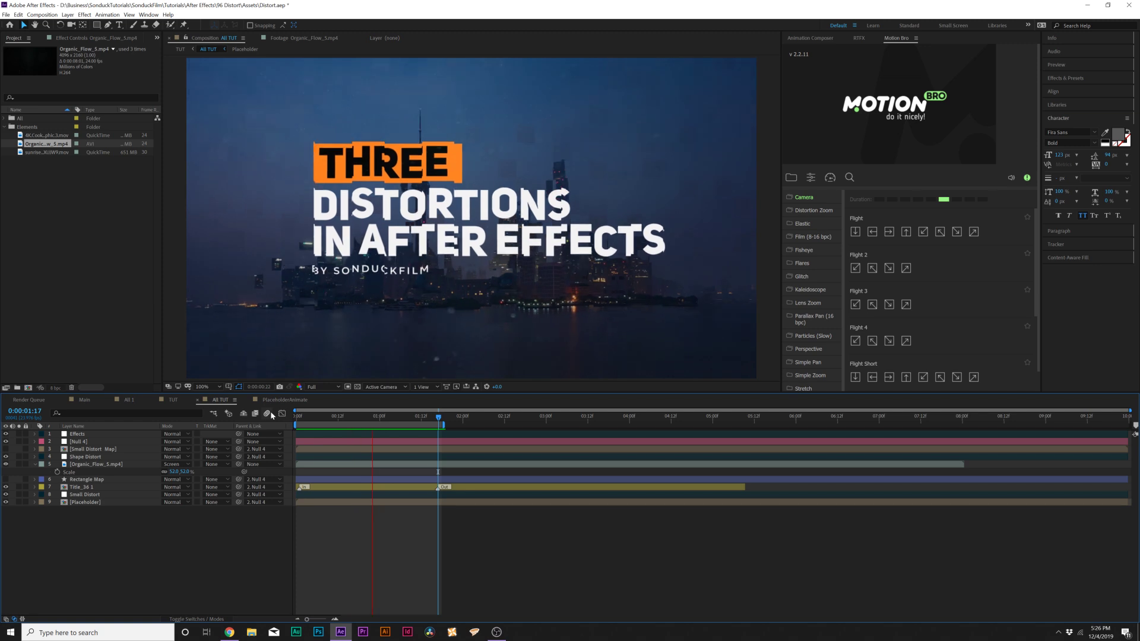
Create a new adjustment layer and apply the CC Rainfall effect to it
{"action": "left_click", "coordinate": [144, 550]}
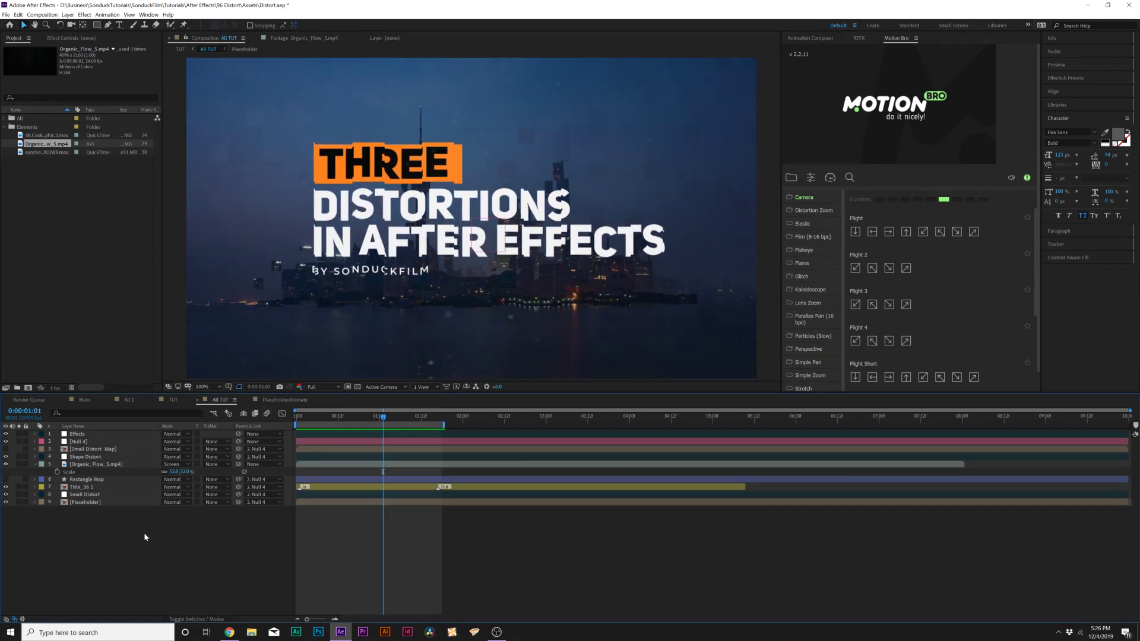
{"action": "key", "text": "ctrl+alt+y"}
{"action": "left_click", "coordinate": [84, 14]}
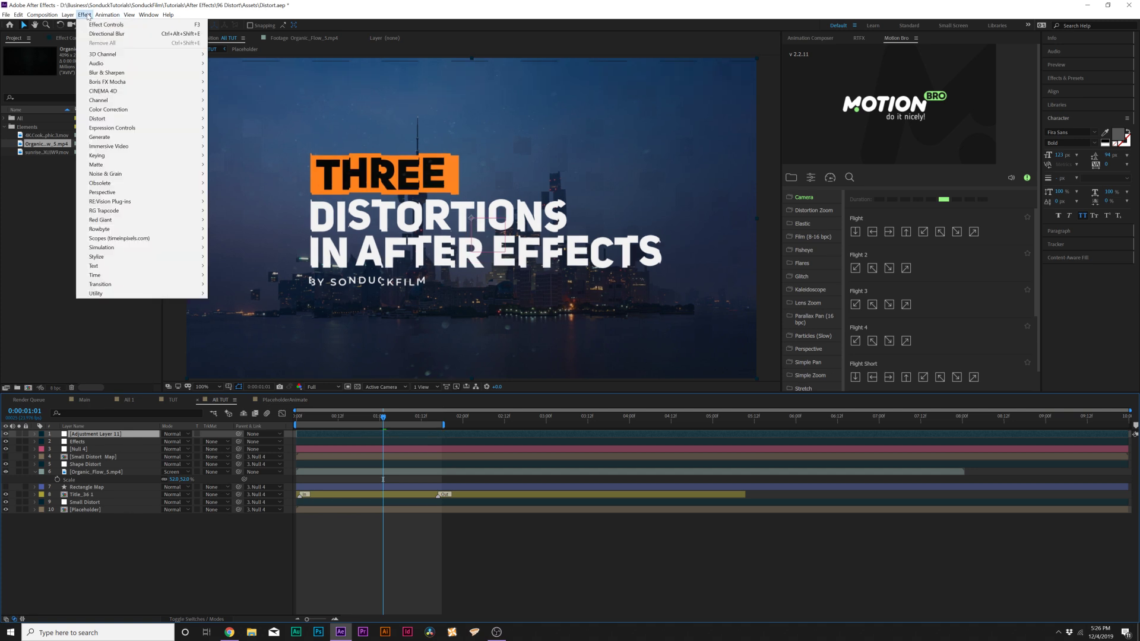
{"action": "mouse_move", "coordinate": [149, 247]}
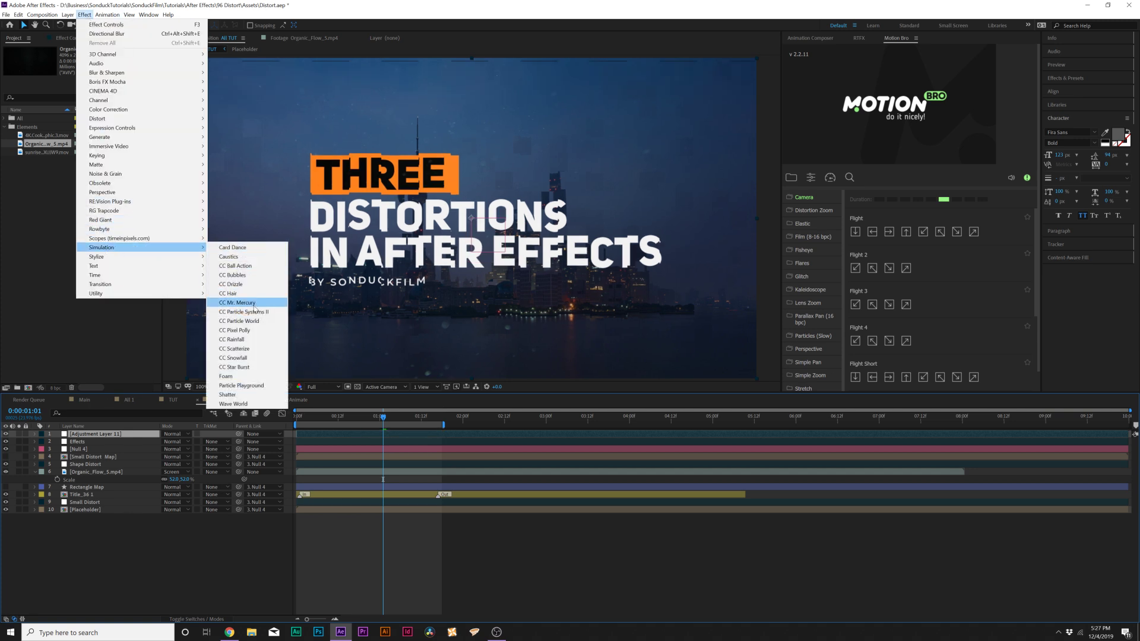
{"action": "left_click", "coordinate": [239, 339]}
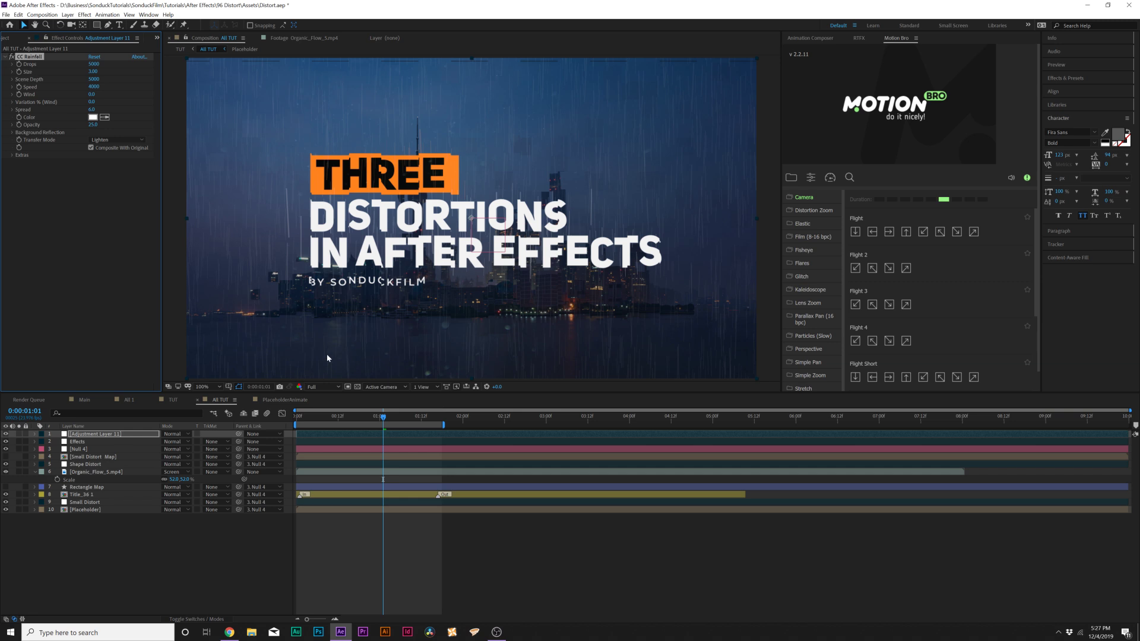
Preview the rain, move its adjustment layer directly above the Placeholder layer and preview again
{"action": "key", "text": "space"}
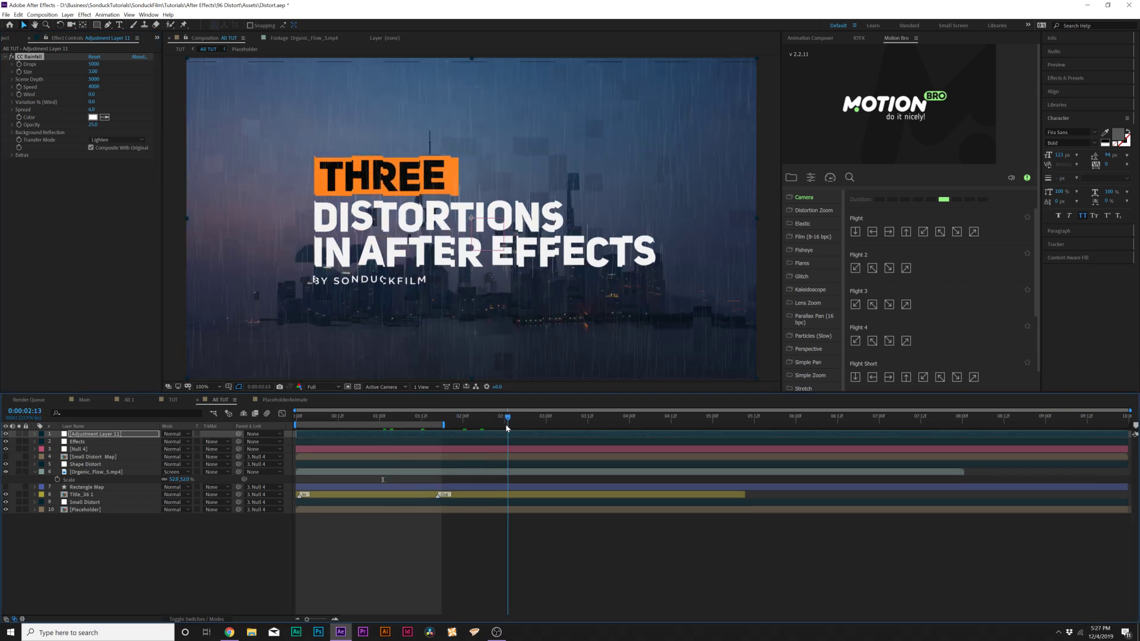
{"action": "key", "text": "space"}
{"action": "left_click_drag", "start_coordinate": [98, 435], "coordinate": [100, 508]}
{"action": "key", "text": "space"}
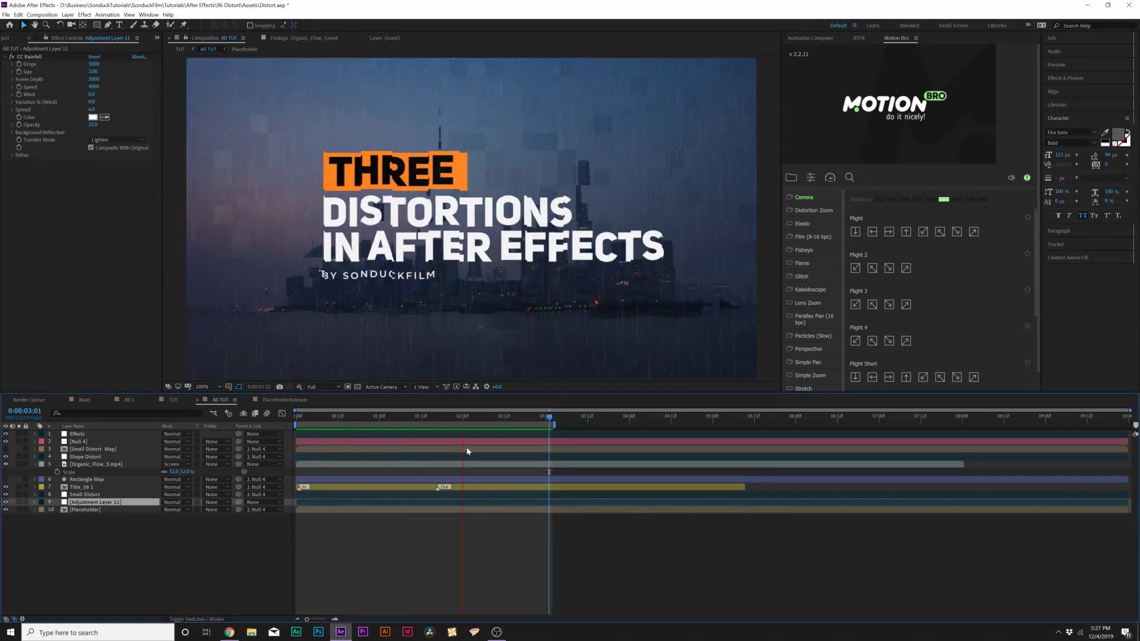
Switch to the TUT composition, review its channel layers and add a new adjustment layer above them
{"action": "left_click", "coordinate": [181, 402]}
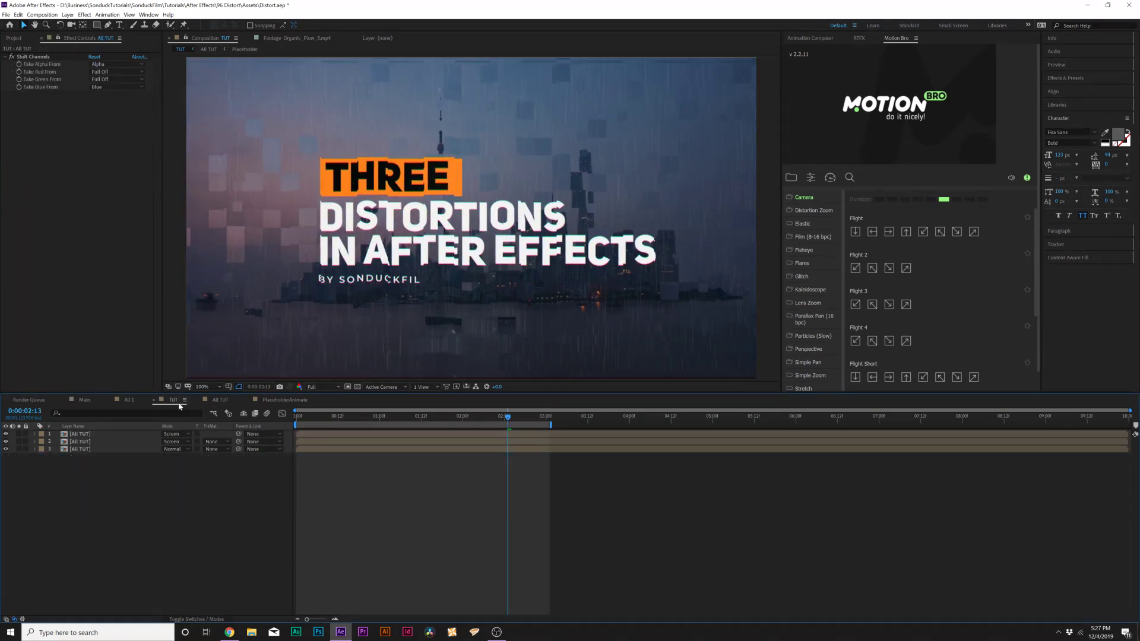
{"action": "left_click", "coordinate": [83, 434]}
{"action": "left_click", "coordinate": [85, 442]}
{"action": "left_click", "coordinate": [85, 449]}
{"action": "left_click", "coordinate": [174, 377]}
{"action": "left_click", "coordinate": [68, 14]}
{"action": "mouse_move", "coordinate": [119, 24]}
{"action": "left_click", "coordinate": [260, 79]}
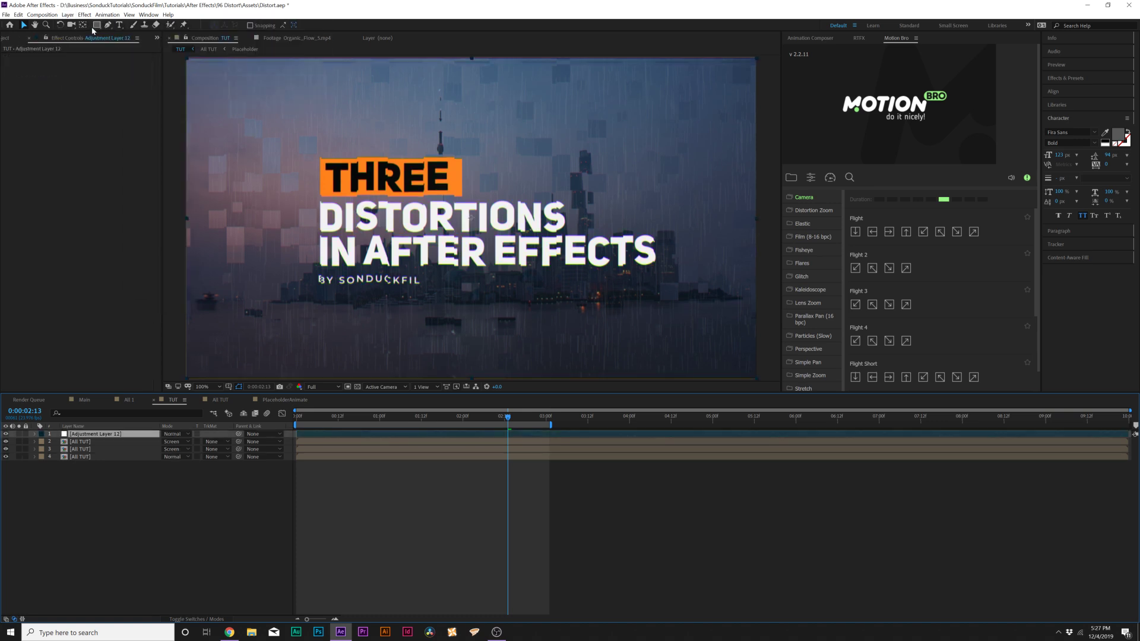
Apply the Noise effect to the new adjustment layer with Amount of Noise at 12%
{"action": "left_click", "coordinate": [84, 15]}
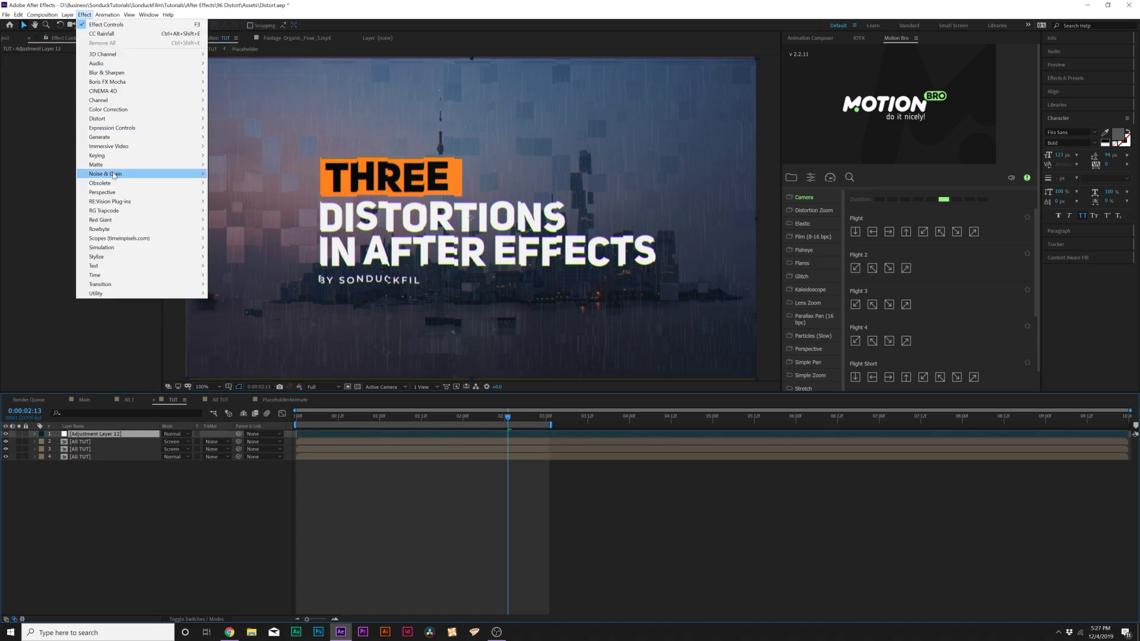
{"action": "mouse_move", "coordinate": [115, 175]}
{"action": "left_click", "coordinate": [229, 220]}
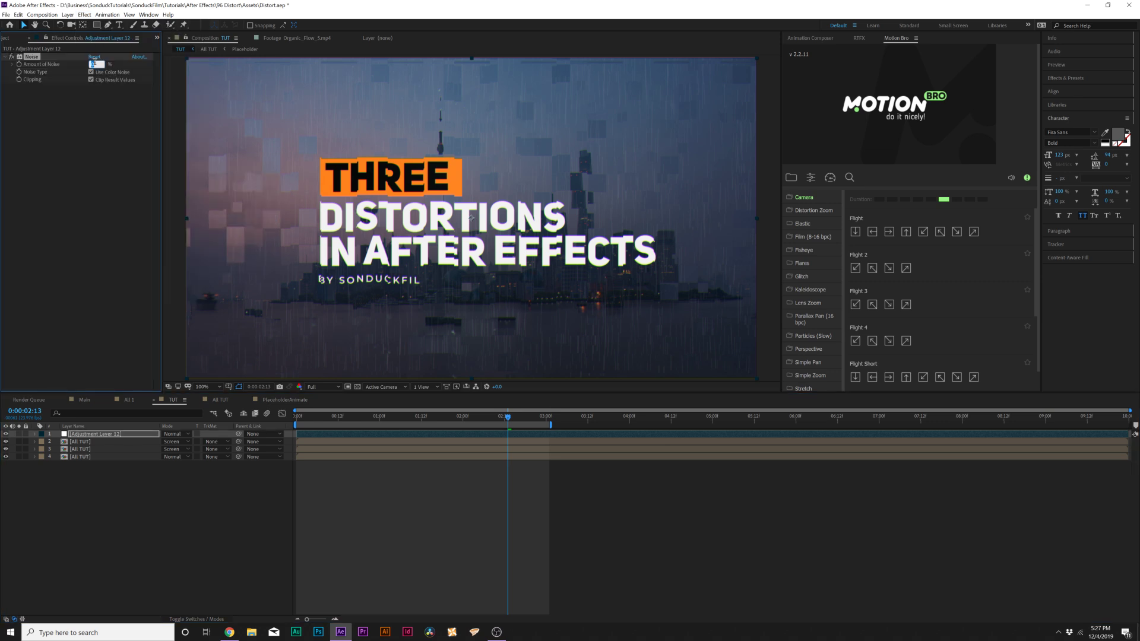
{"action": "type", "text": "12"}
{"action": "key", "text": "Return"}
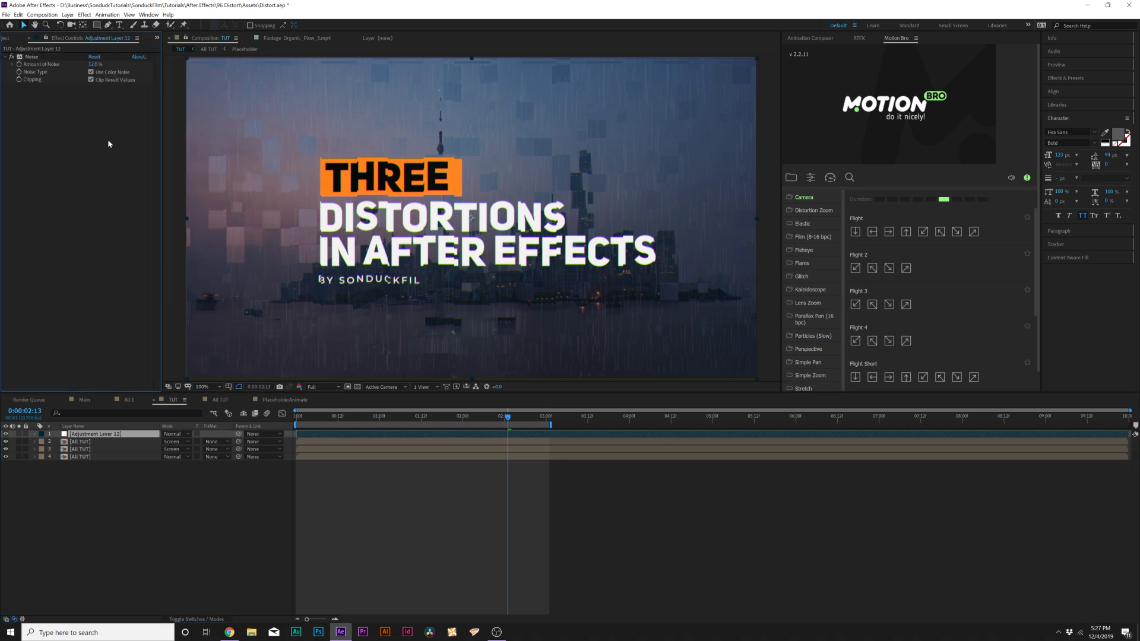
{"action": "left_click_drag", "start_coordinate": [96, 66], "coordinate": [98, 68]}
Add CC Lens to the adjustment layer and set its Convergence to 0
{"action": "left_click", "coordinate": [89, 16]}
{"action": "mouse_move", "coordinate": [108, 120]}
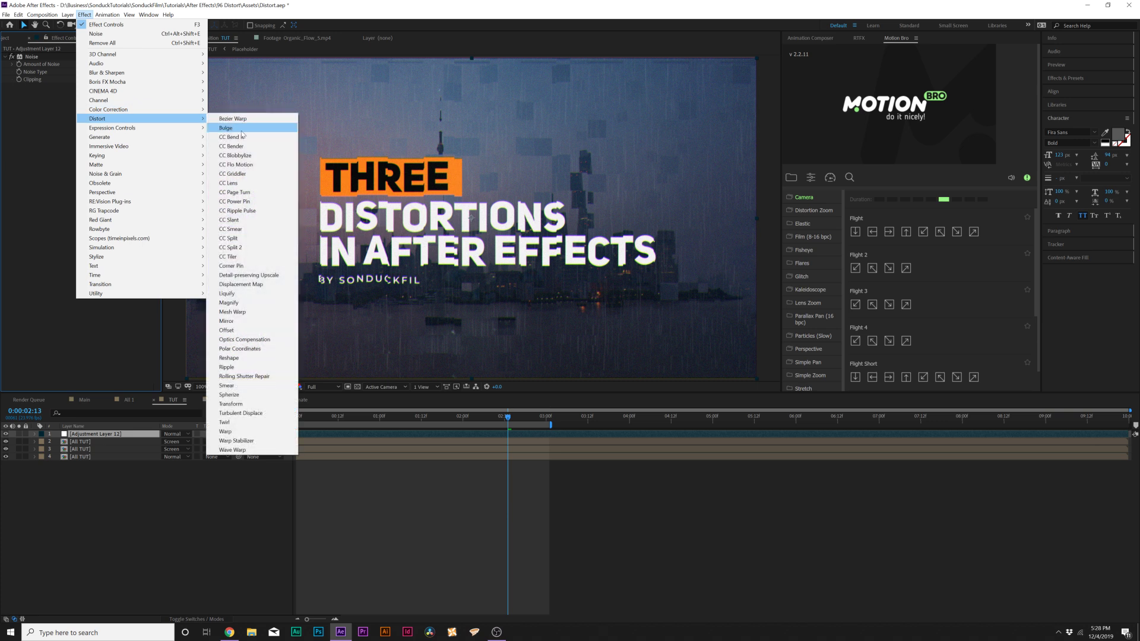
{"action": "left_click", "coordinate": [228, 183]}
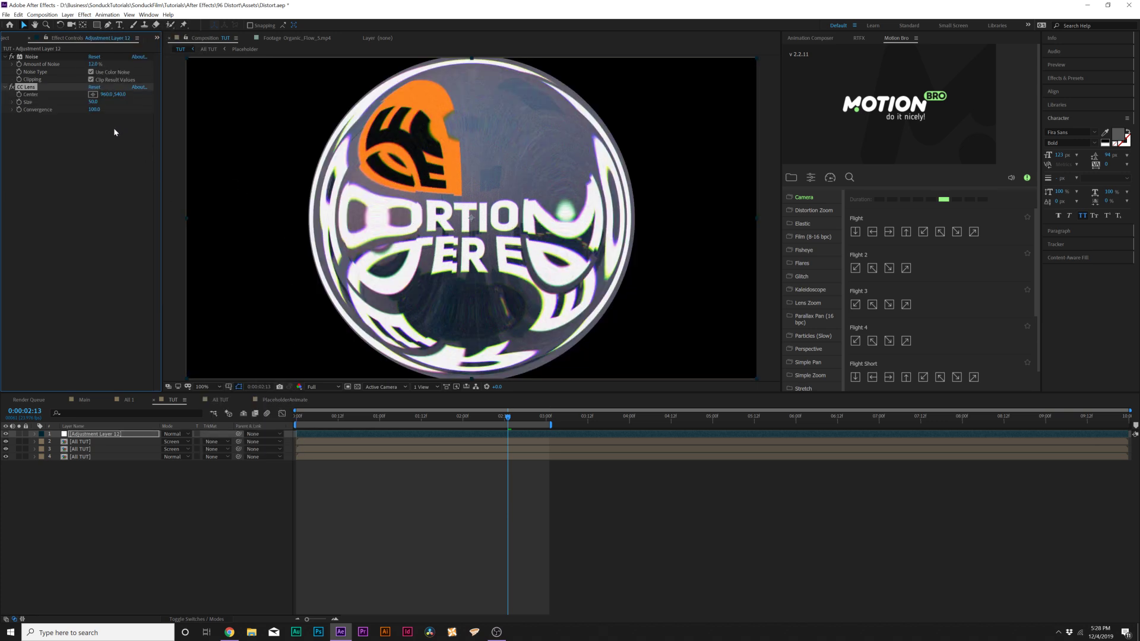
{"action": "left_click_drag", "start_coordinate": [77, 111], "coordinate": [41, 110]}
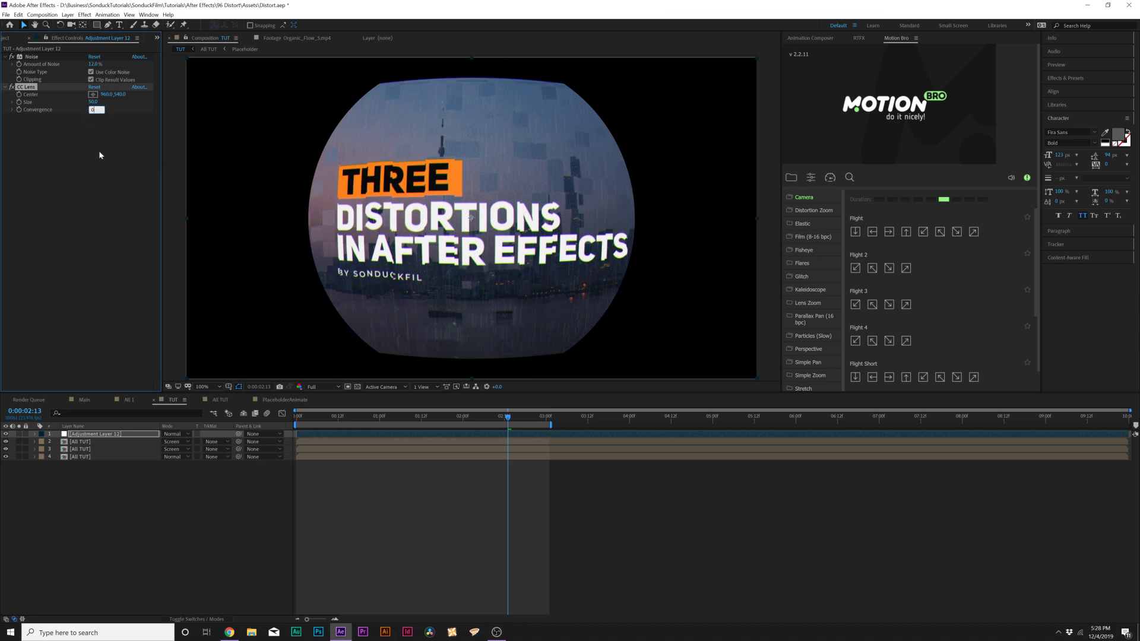
{"action": "key", "text": "Return"}
Keyframe CC Lens Convergence at the composition's start and enlarge Size until the lens covers the whole frame
{"action": "left_click_drag", "start_coordinate": [304, 419], "coordinate": [285, 419]}
{"action": "left_click", "coordinate": [18, 113]}
{"action": "left_click_drag", "start_coordinate": [92, 101], "coordinate": [104, 102]}
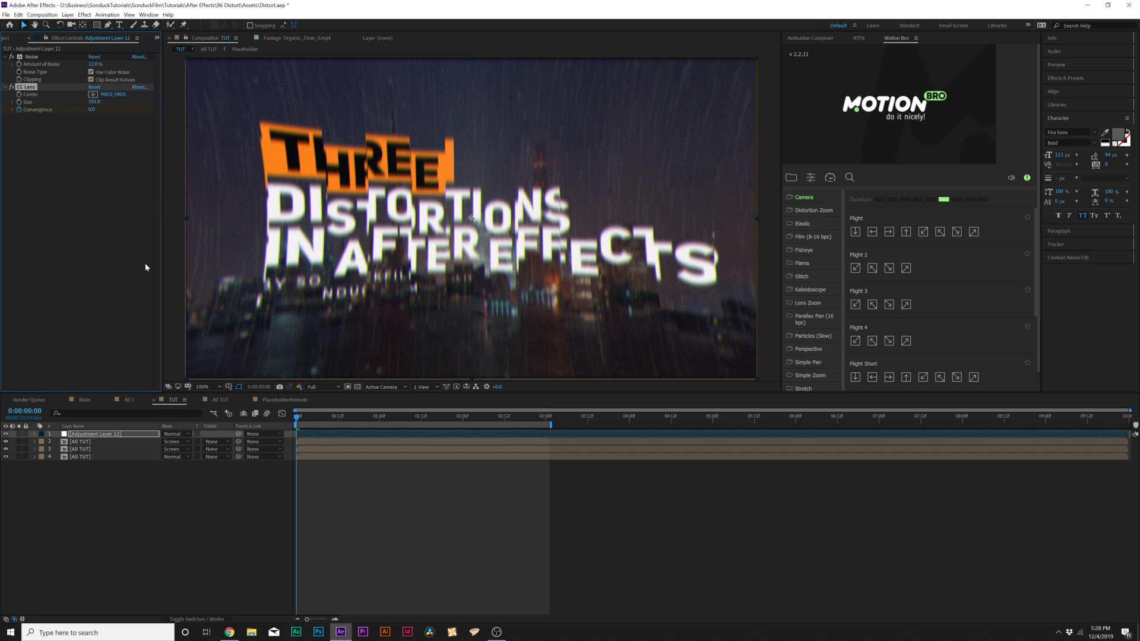
Move the zero Convergence keyframe to frame 12 and raise Convergence to about 79 at the composition's start
{"action": "key", "text": "u"}
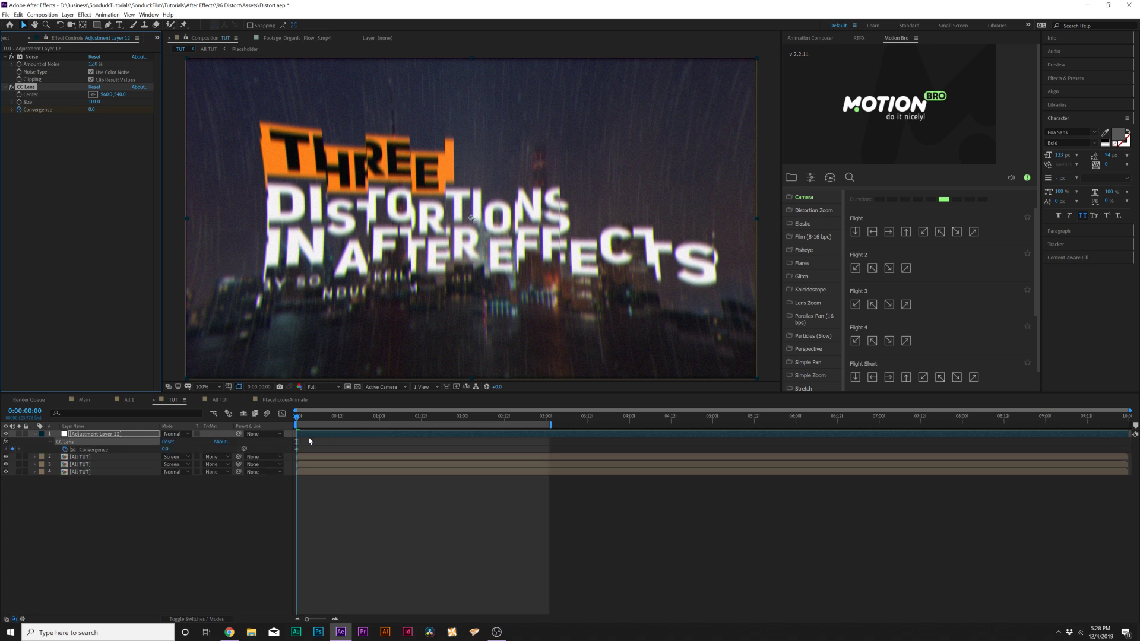
{"action": "left_click_drag", "start_coordinate": [296, 449], "coordinate": [338, 450]}
{"action": "left_click_drag", "start_coordinate": [91, 109], "coordinate": [133, 121]}
Hold Convergence at 0 with a keyframe shortly after 0:00:02:12 and raise it to about 72 near the 3-second mark
{"action": "key", "text": "space"}
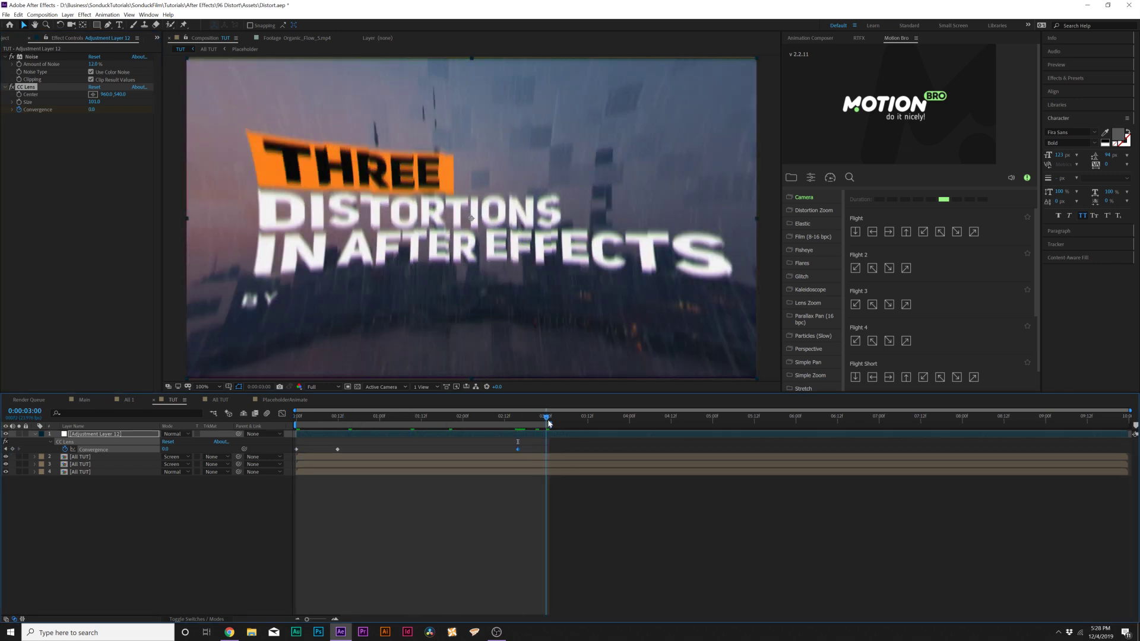
{"action": "left_click_drag", "start_coordinate": [92, 110], "coordinate": [125, 112]}
Ease the two middle Convergence keyframes and move the second of them a few frames earlier
{"action": "left_click_drag", "start_coordinate": [326, 443], "coordinate": [533, 467]}
{"action": "left_click", "coordinate": [496, 448]}
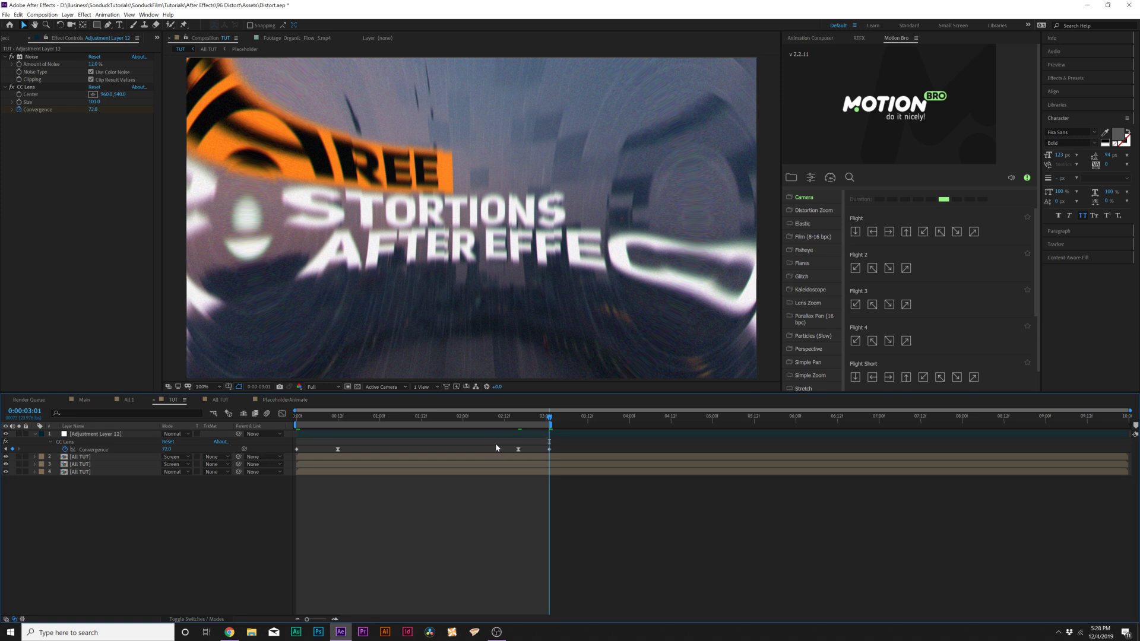
{"action": "left_click_drag", "start_coordinate": [518, 450], "coordinate": [508, 450]}
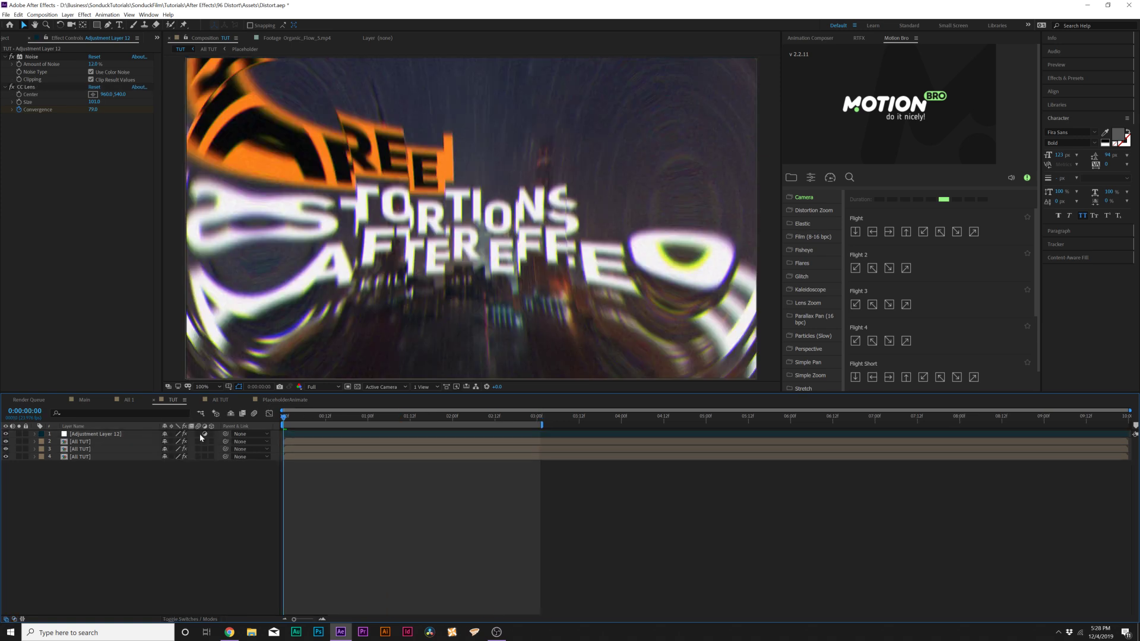
Enable motion blur for every layer of the TUT composition and for the composition itself
{"action": "left_click_drag", "start_coordinate": [198, 435], "coordinate": [198, 457]}
{"action": "left_click", "coordinate": [254, 414]}
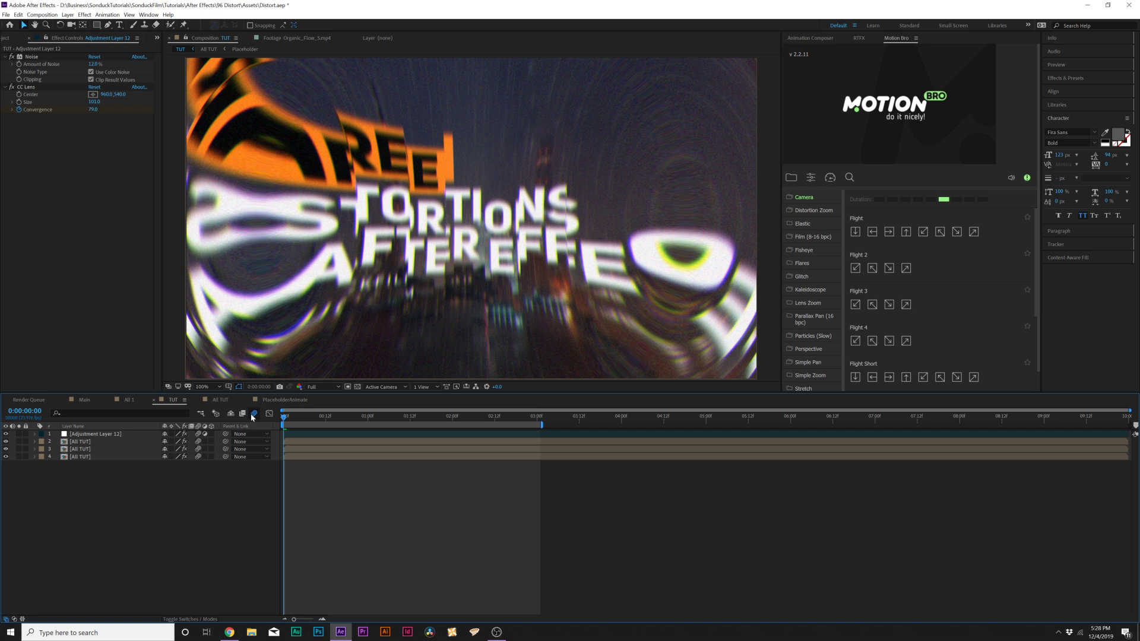
Enable motion blur on all layers of the nested title composition, then return to TUT and preview the animation
{"action": "double_click", "coordinate": [112, 451]}
{"action": "left_click", "coordinate": [186, 544]}
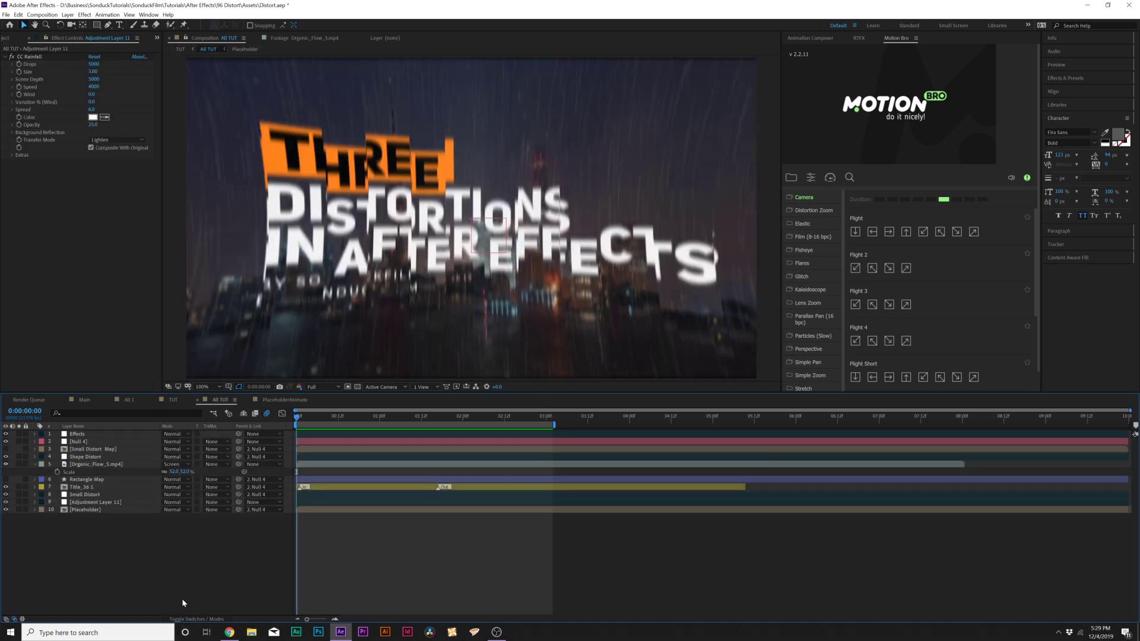
{"action": "left_click", "coordinate": [196, 619]}
{"action": "left_click_drag", "start_coordinate": [201, 434], "coordinate": [194, 512]}
{"action": "left_click", "coordinate": [173, 400]}
{"action": "key", "text": "space"}
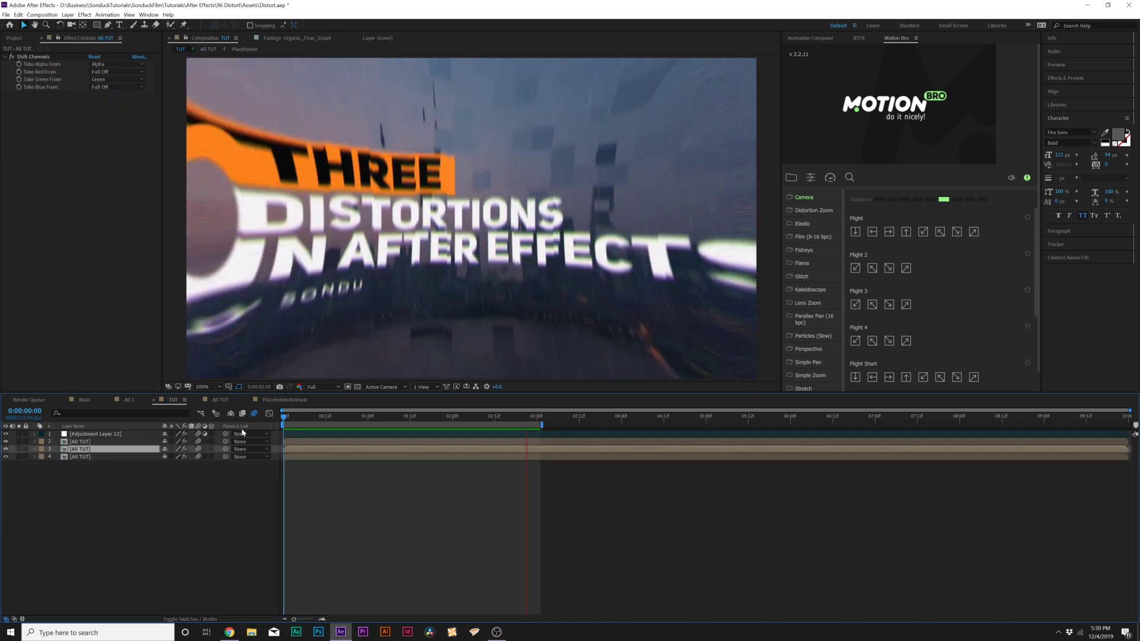